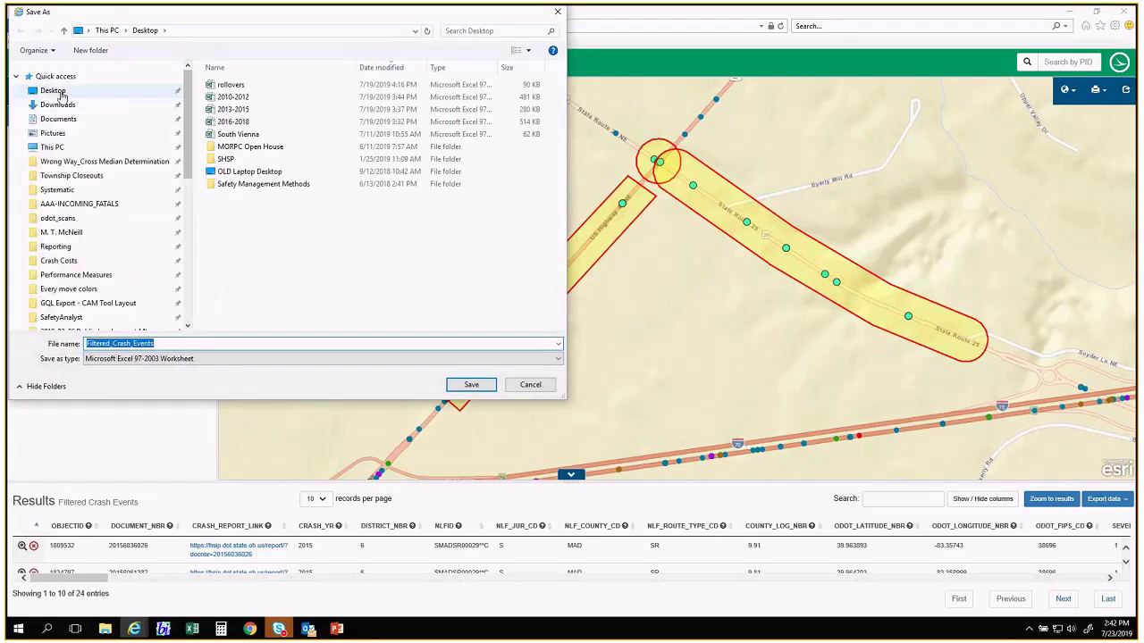
- Save the exported crash results to the Desktop as Filtered_Crash_Events in Microsoft Excel 97-2003 Worksheet format
click(99, 91)
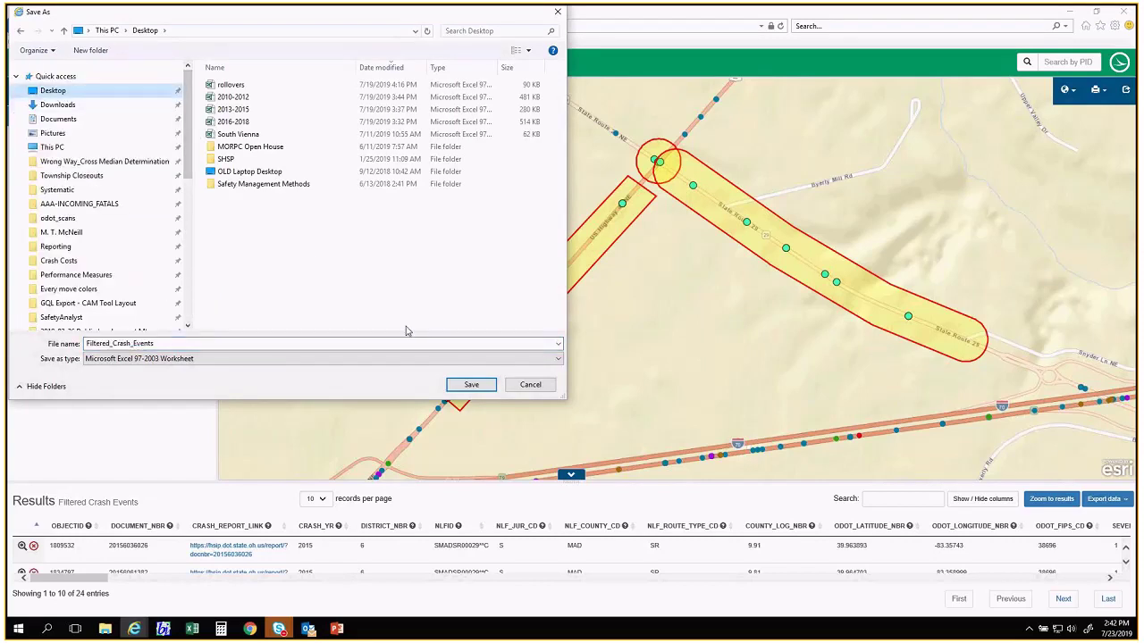
click(472, 385)
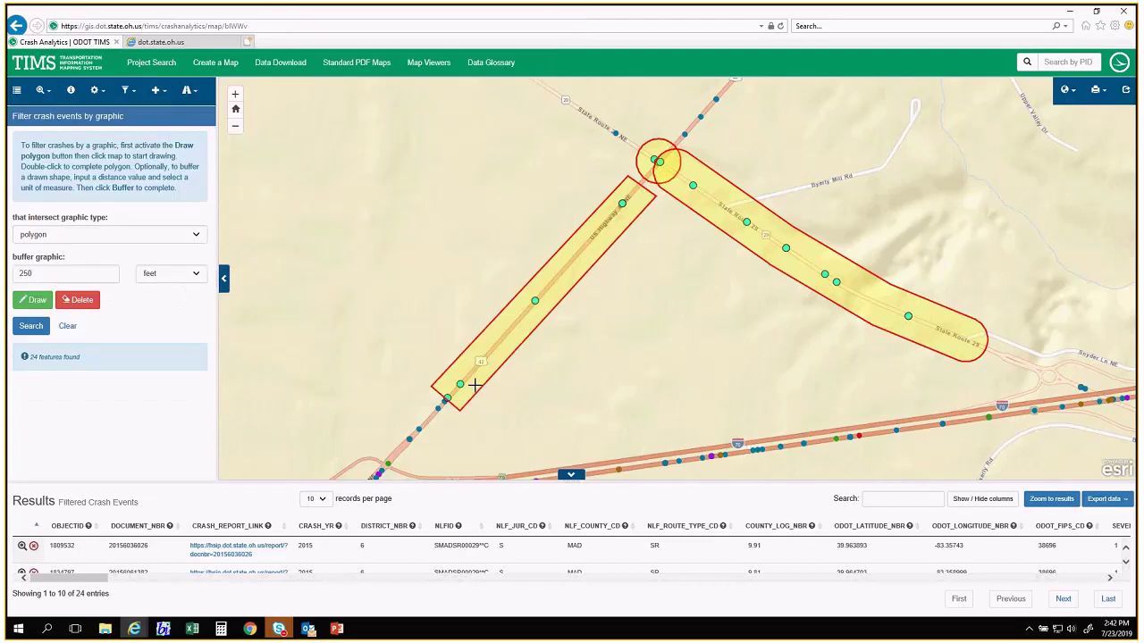
click(845, 604)
- Open the CAM Tool (Excel) workbook, cam-tool.xlsm, from the crash analytics site without saving it, and maximize it in Excel
drag(693, 331, 626, 320)
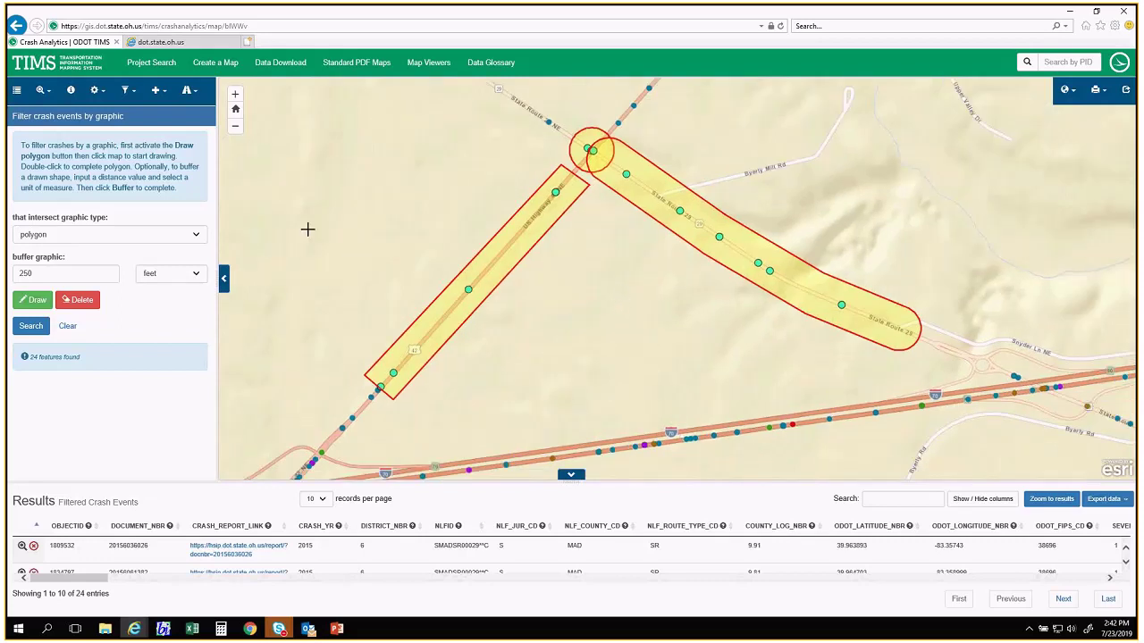
click(192, 94)
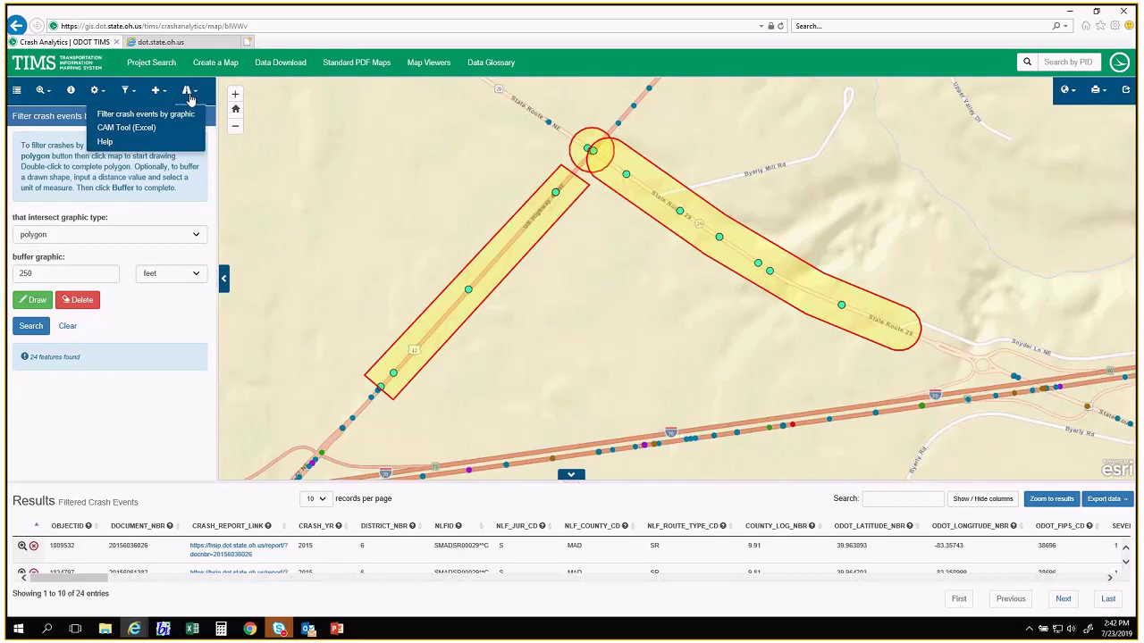
click(149, 129)
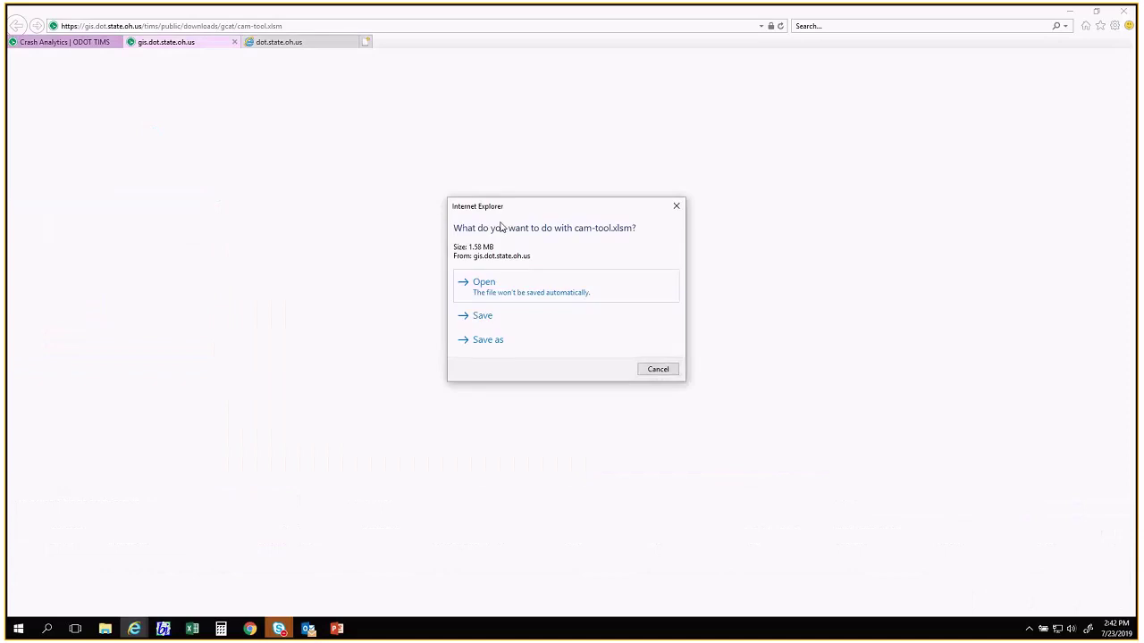
click(493, 284)
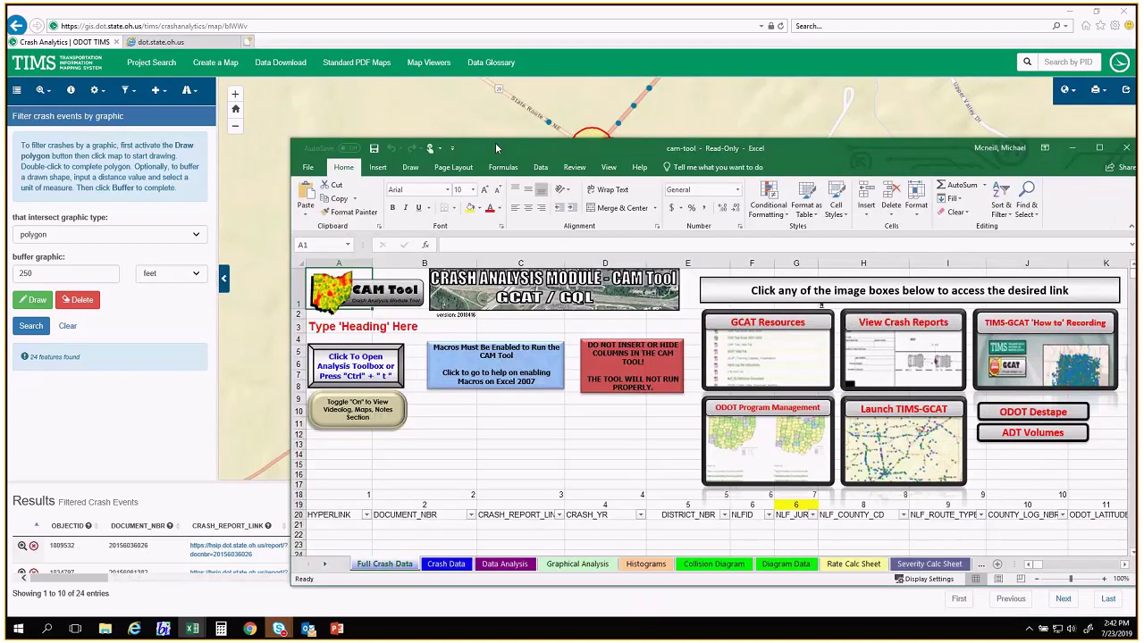
double_click(495, 145)
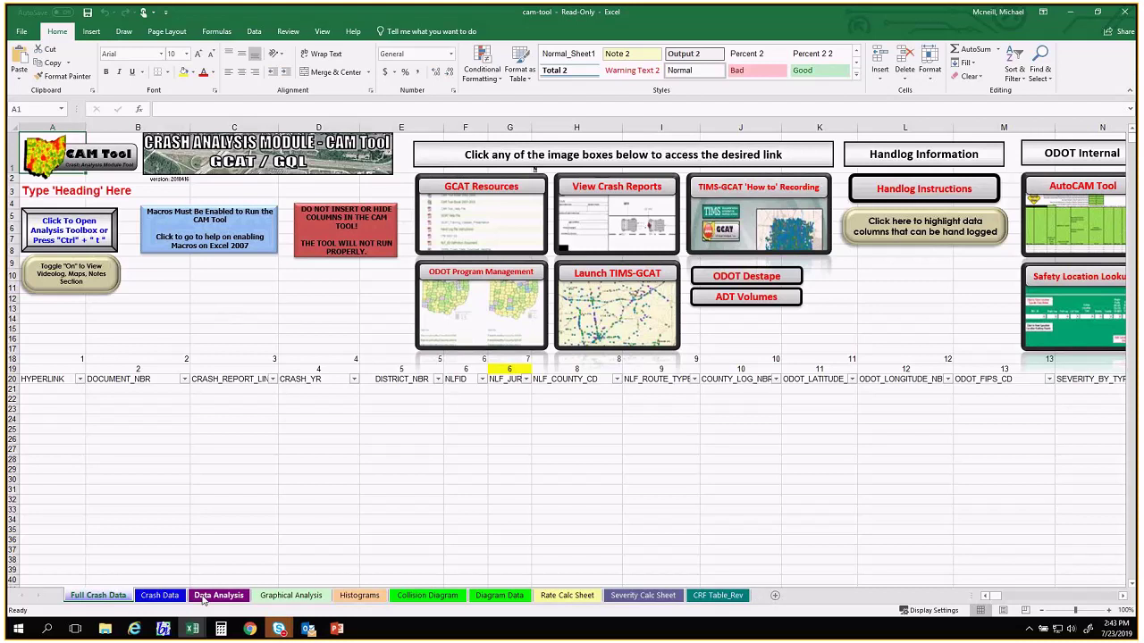
- Import the Filtered_Crash_Events file from the Desktop into the CAM Tool using the TIMS - GCAT import
click(160, 596)
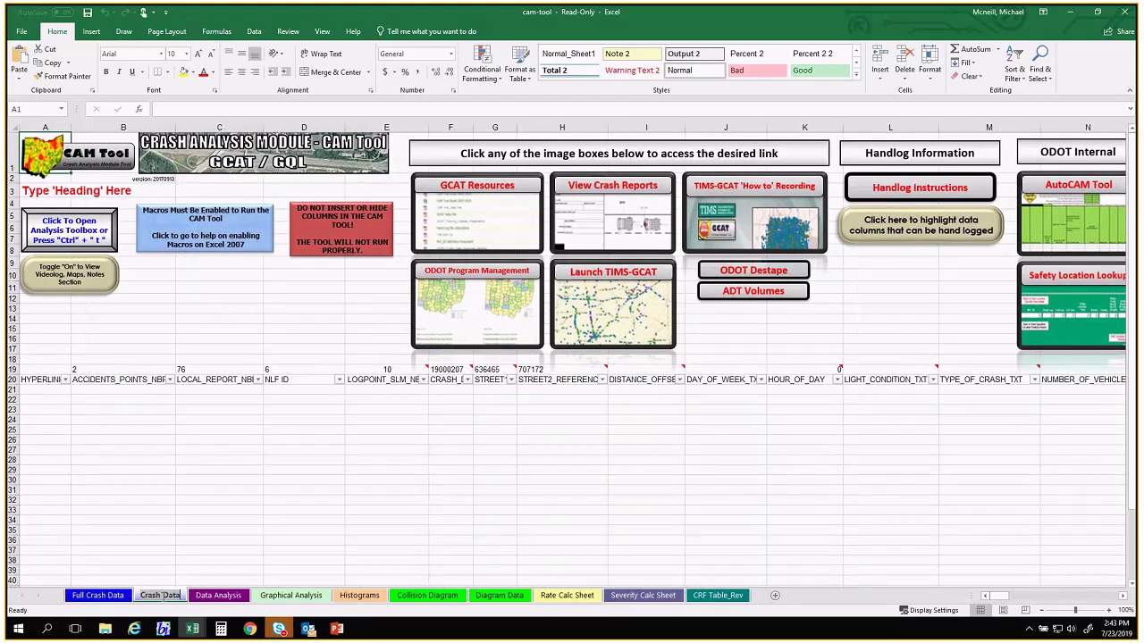
click(162, 336)
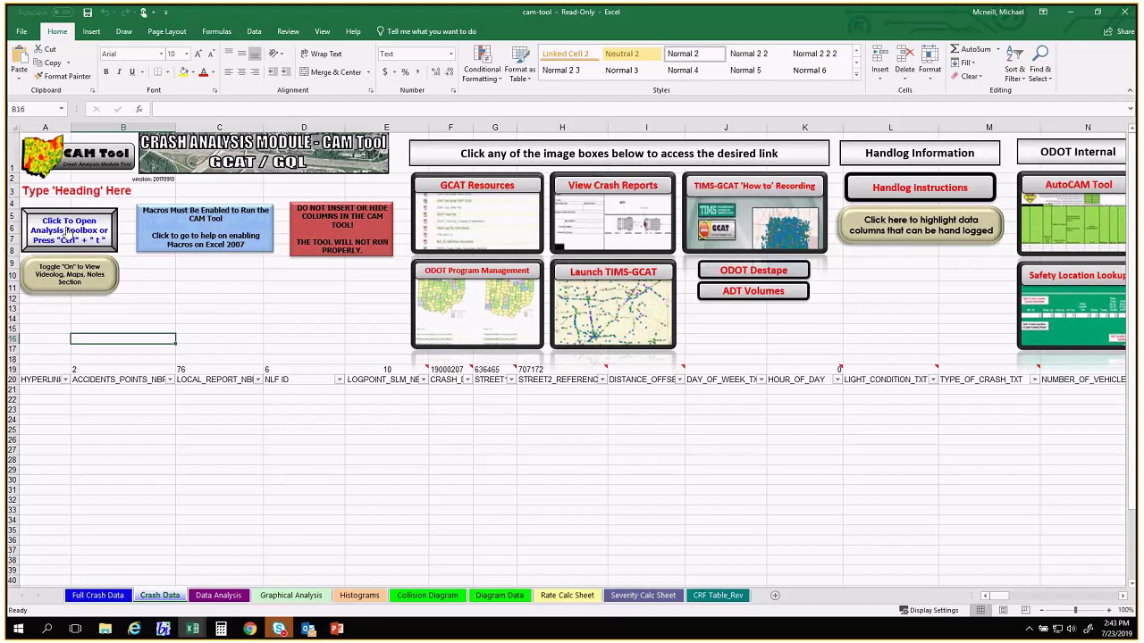
click(69, 233)
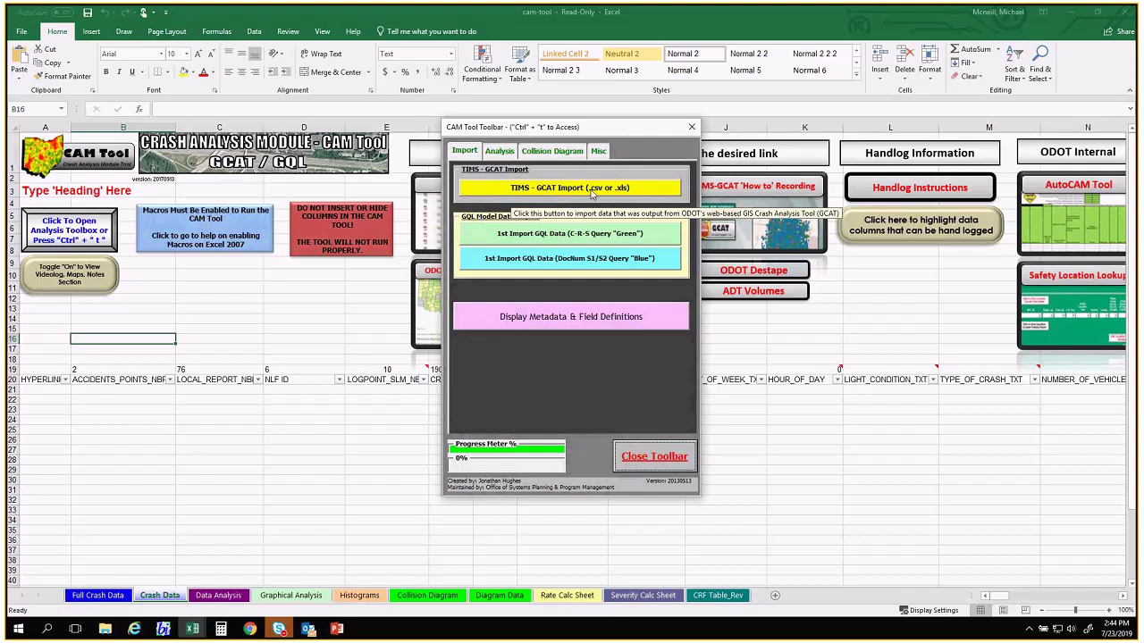
click(635, 189)
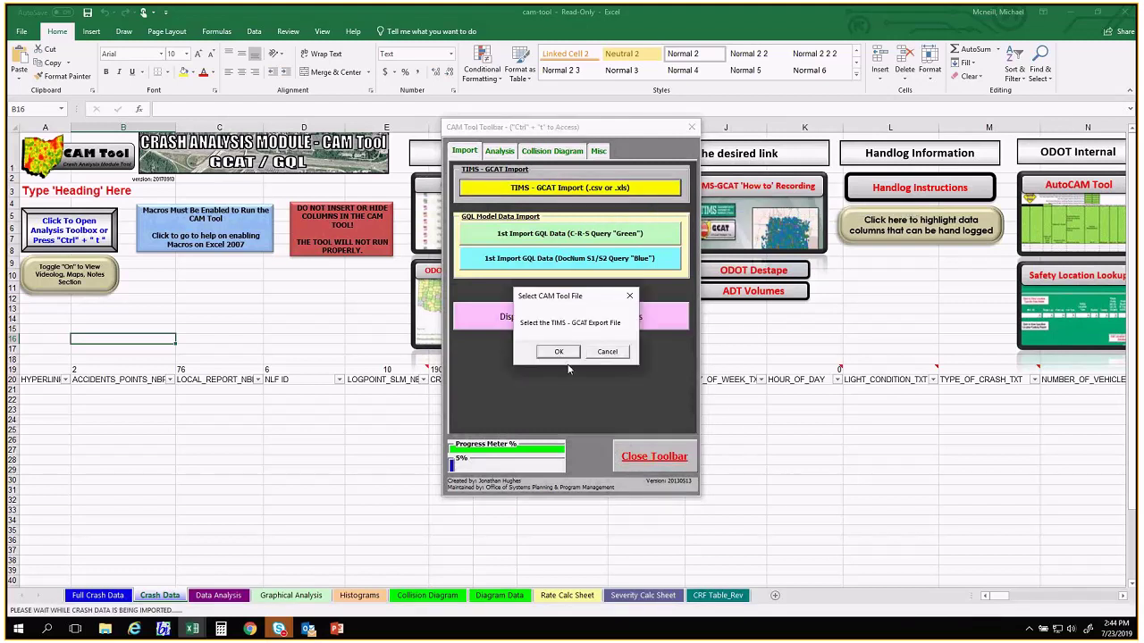
click(570, 351)
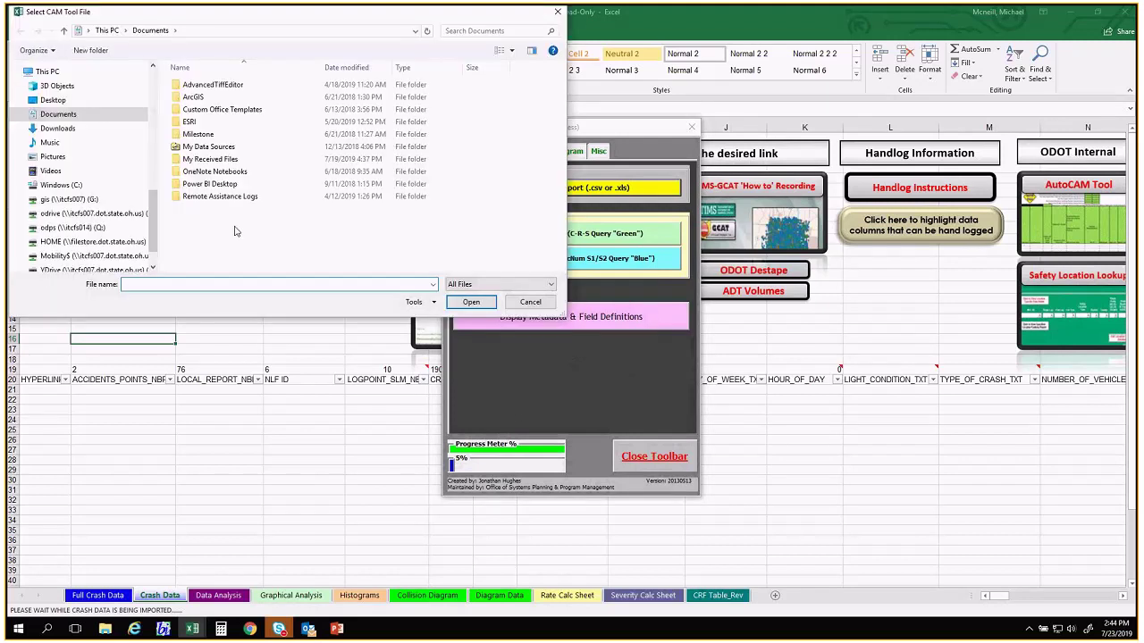
drag(152, 219, 154, 92)
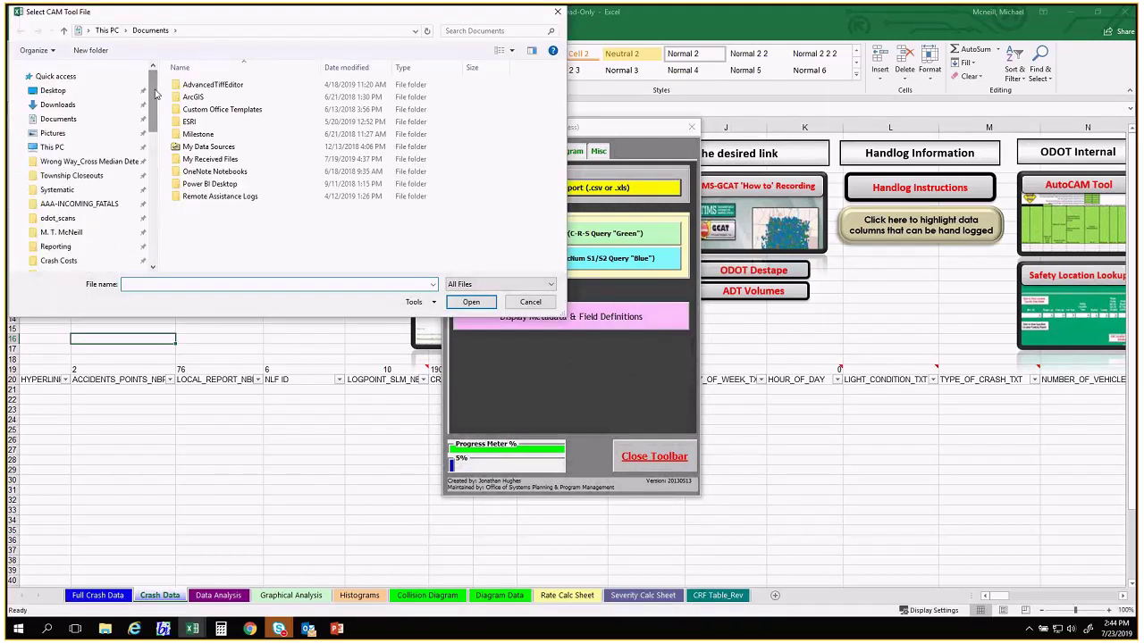
click(53, 93)
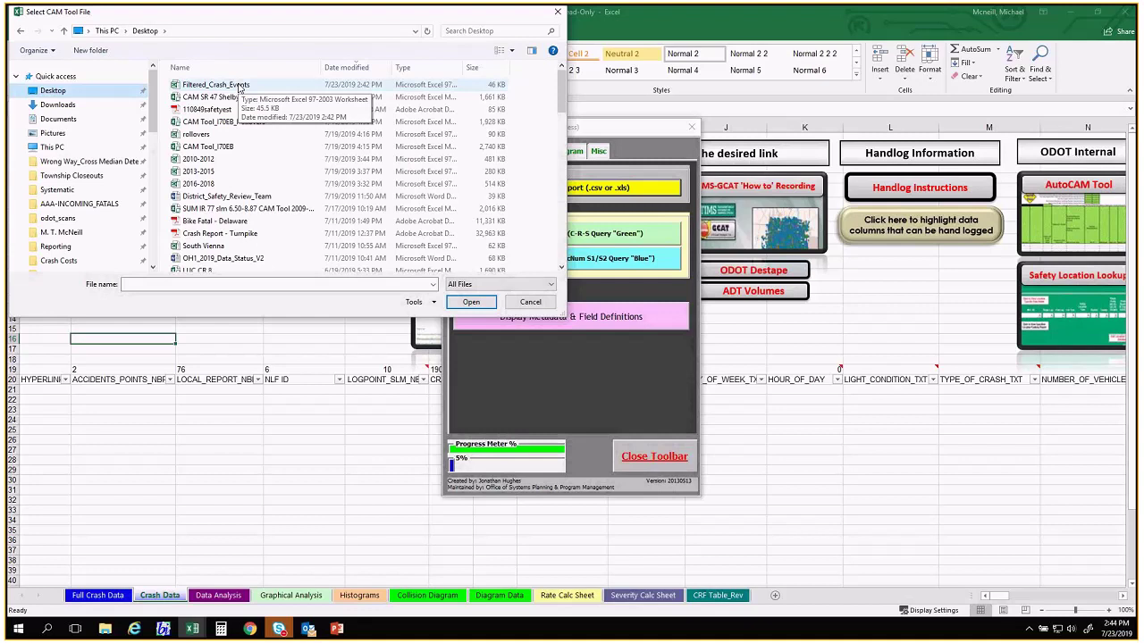
double_click(240, 86)
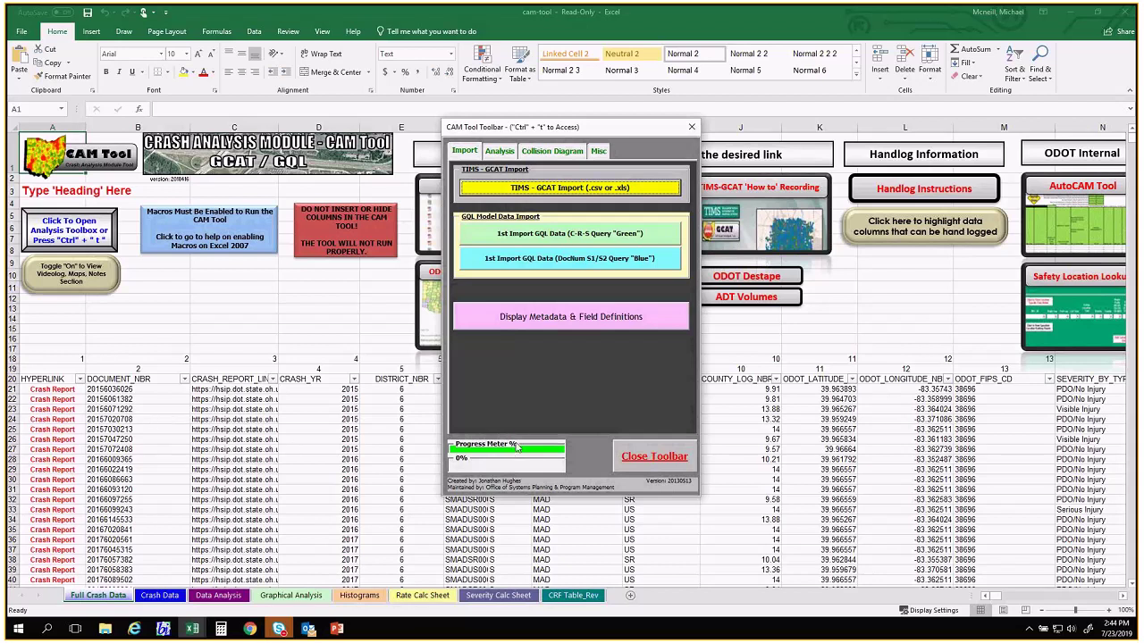
- Analyze the imported crash data with histogram creation and screen updating turned off during analysis
click(499, 152)
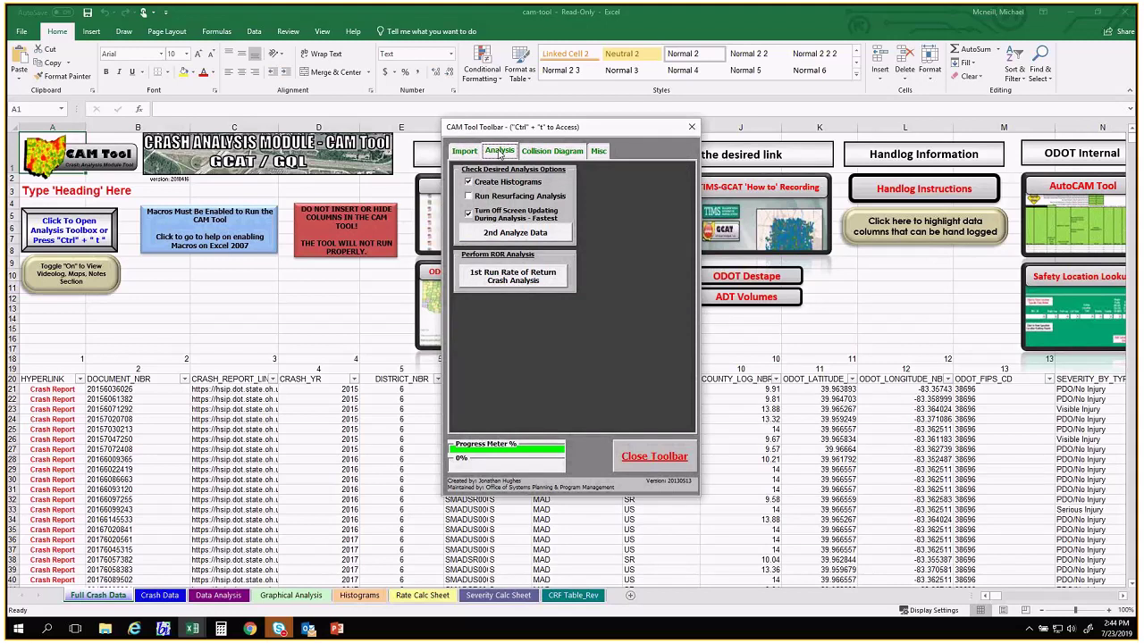
click(465, 151)
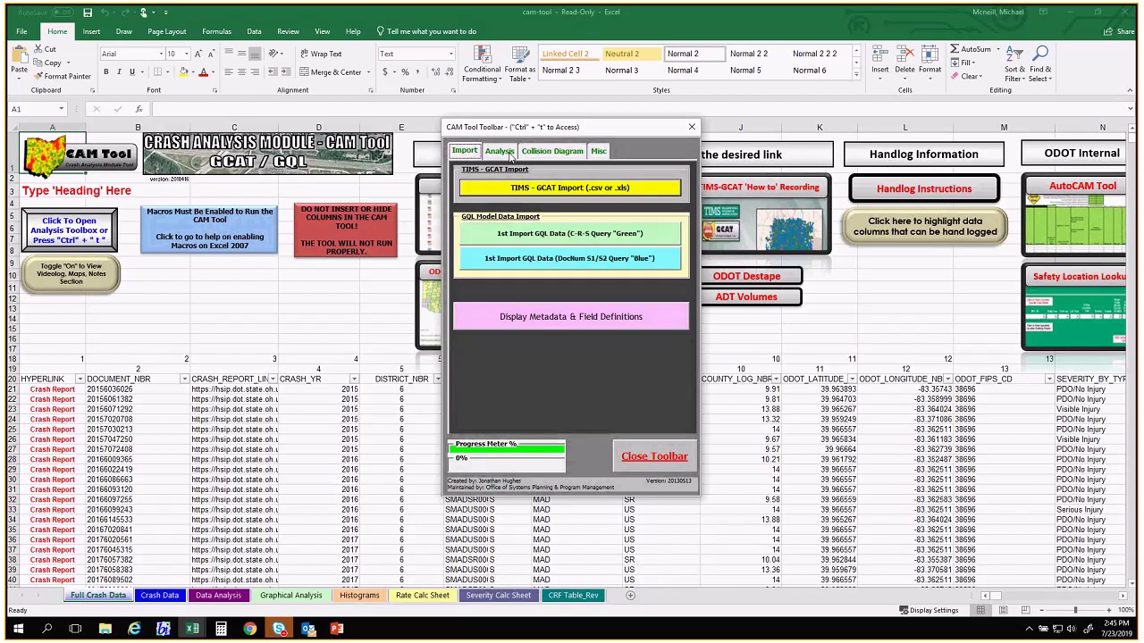
click(511, 157)
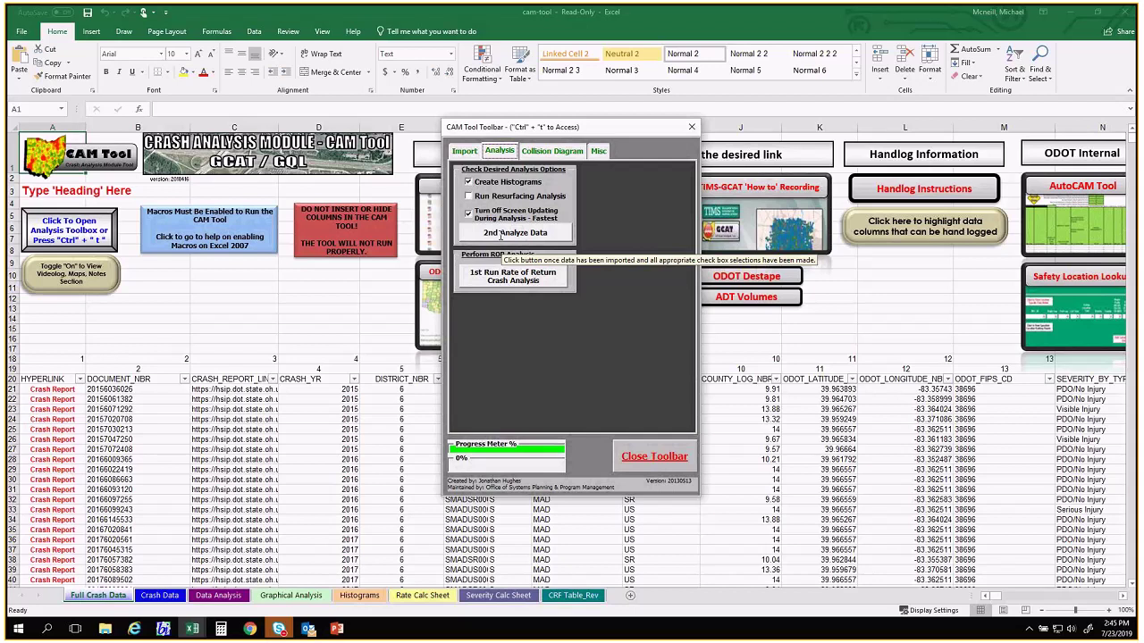
click(500, 233)
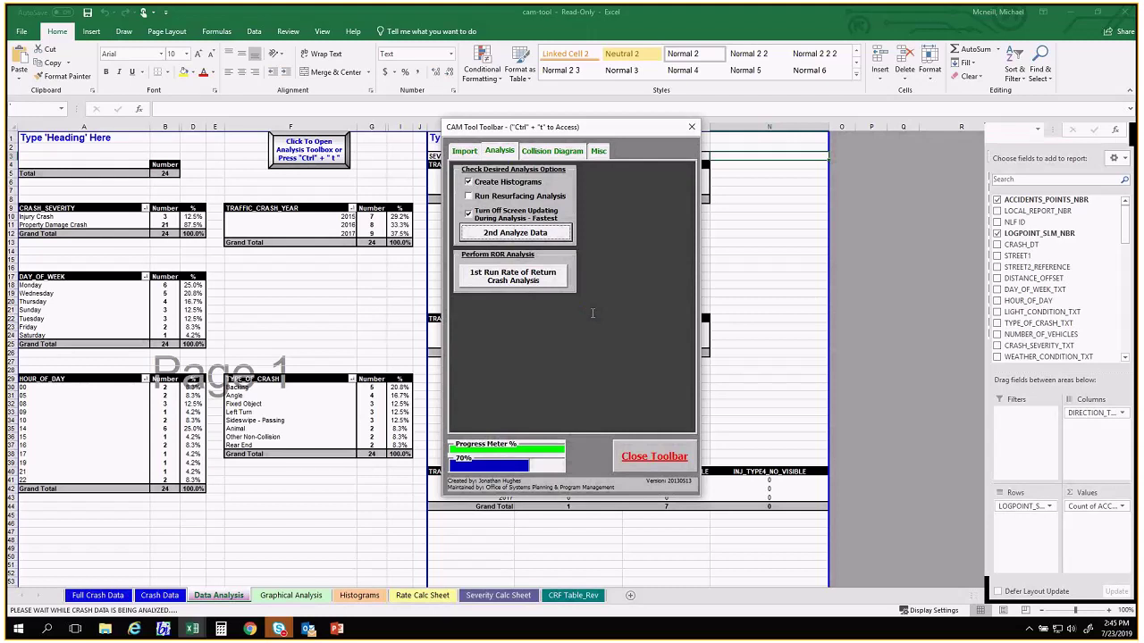
click(267, 276)
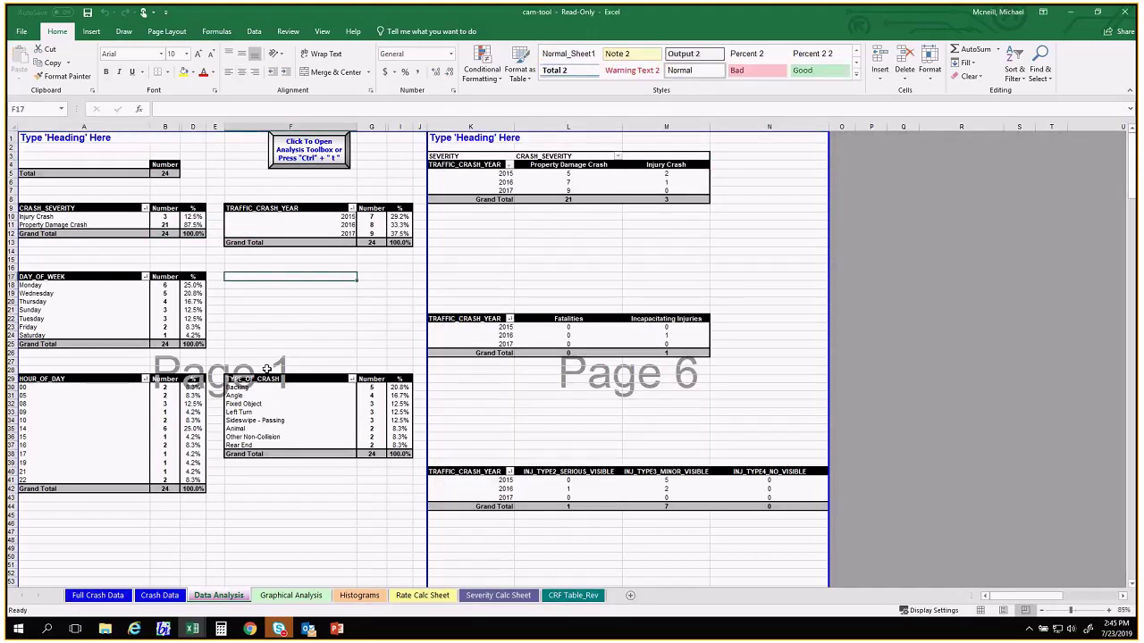
- Examine the crash total, severity, crash year and type-of-crash tables on the Data Analysis sheet
click(170, 173)
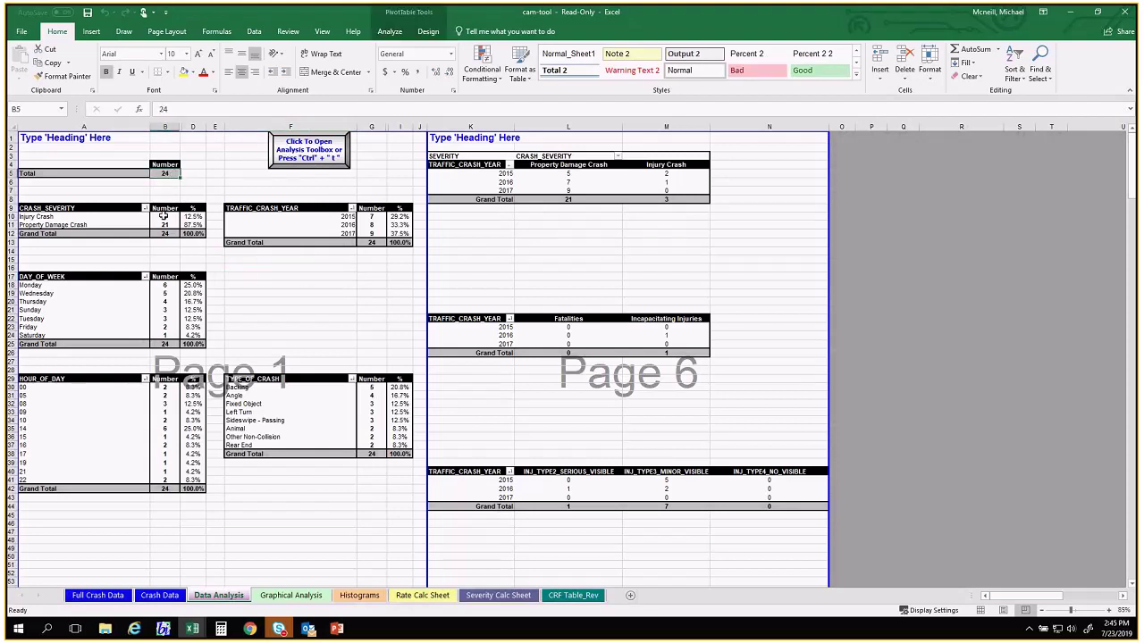
click(164, 217)
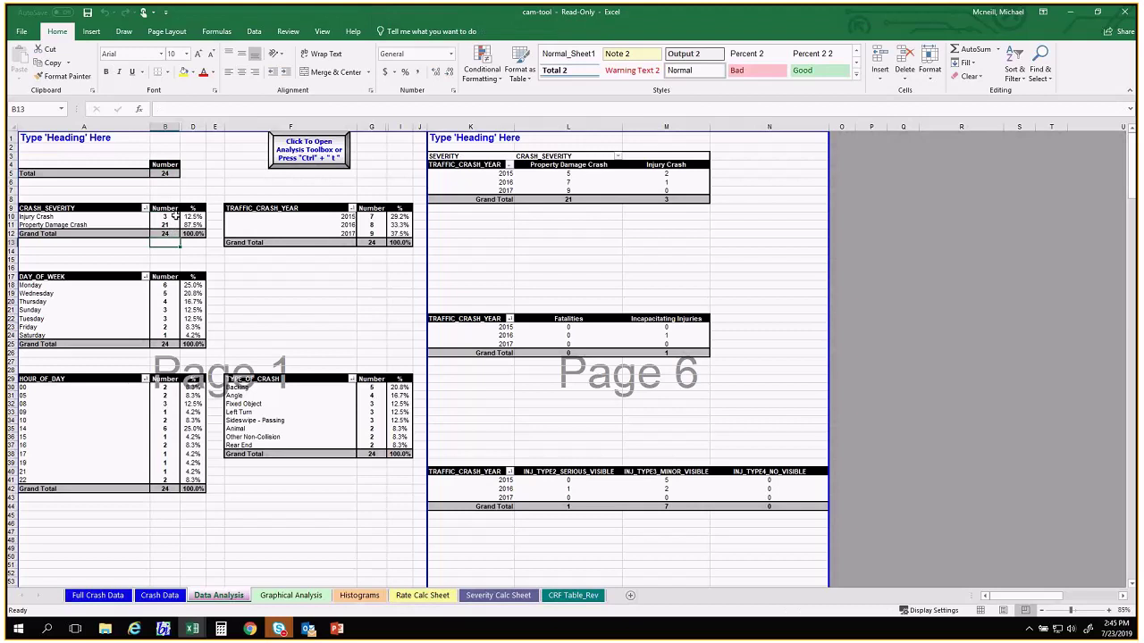
mouse_move(179, 224)
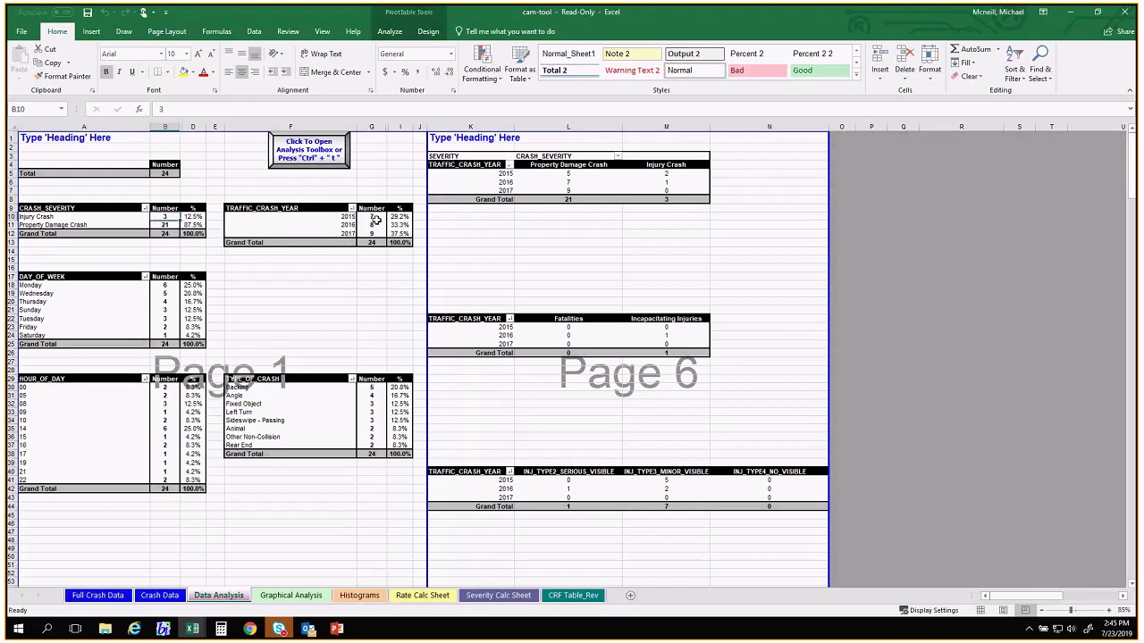
click(371, 276)
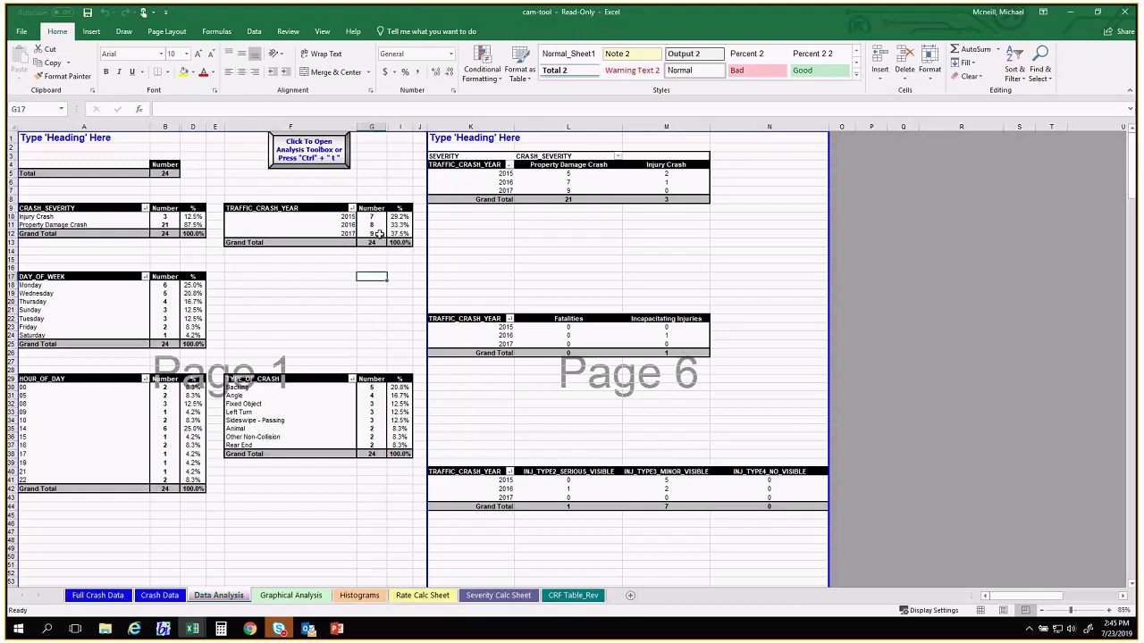
click(318, 275)
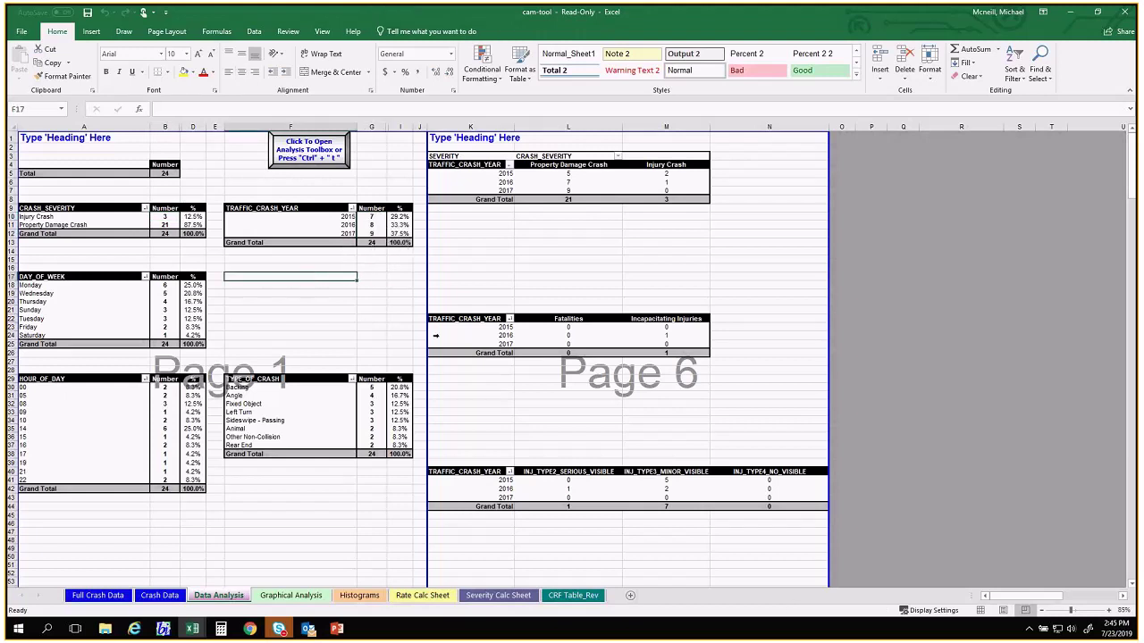
scroll(317, 328, down, 1)
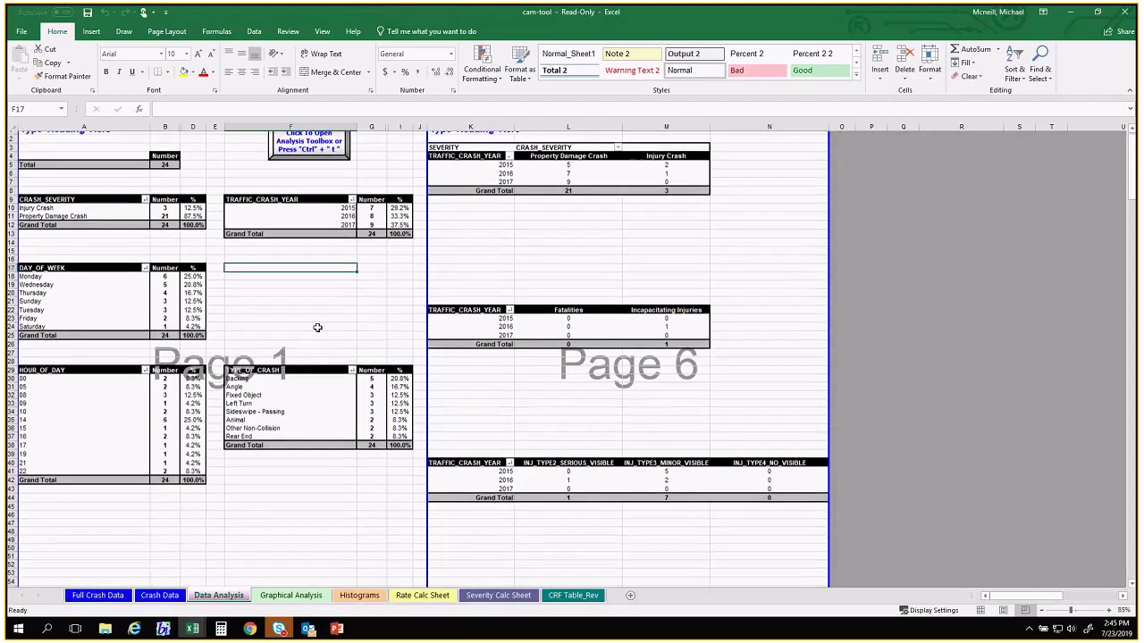
scroll(318, 328, down, 6)
drag(286, 229, 353, 273)
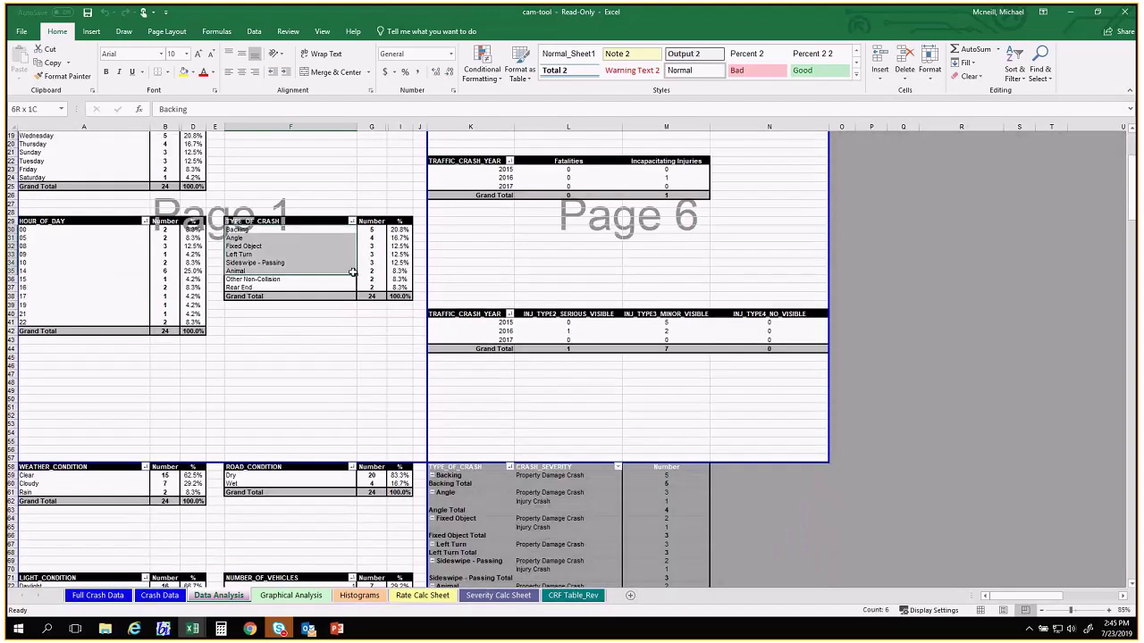
click(348, 346)
- Review the remaining Data Analysis tables, from weather and road condition through contributing factors to the vehicles' direction of travel
scroll(341, 342, down, 1)
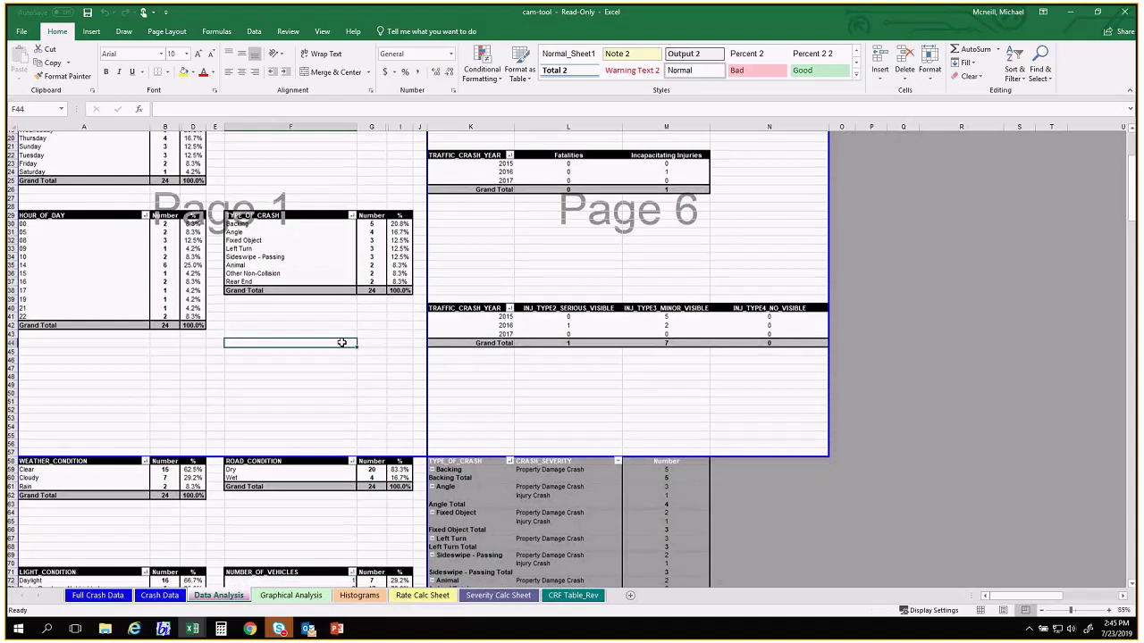
scroll(341, 342, down, 10)
click(279, 279)
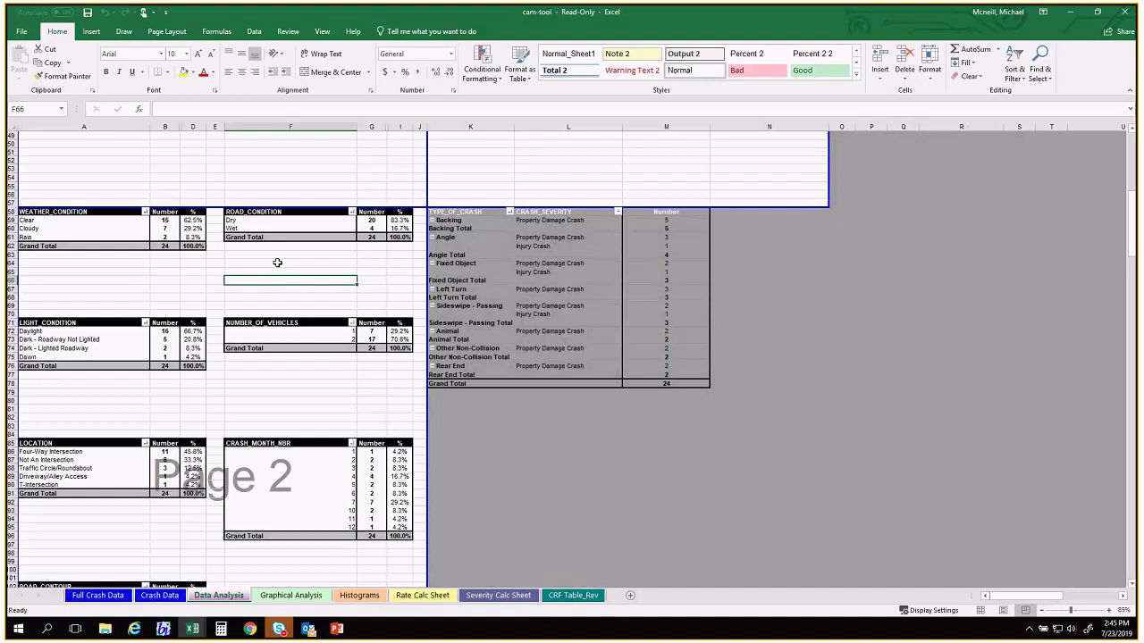
scroll(277, 263, down, 3)
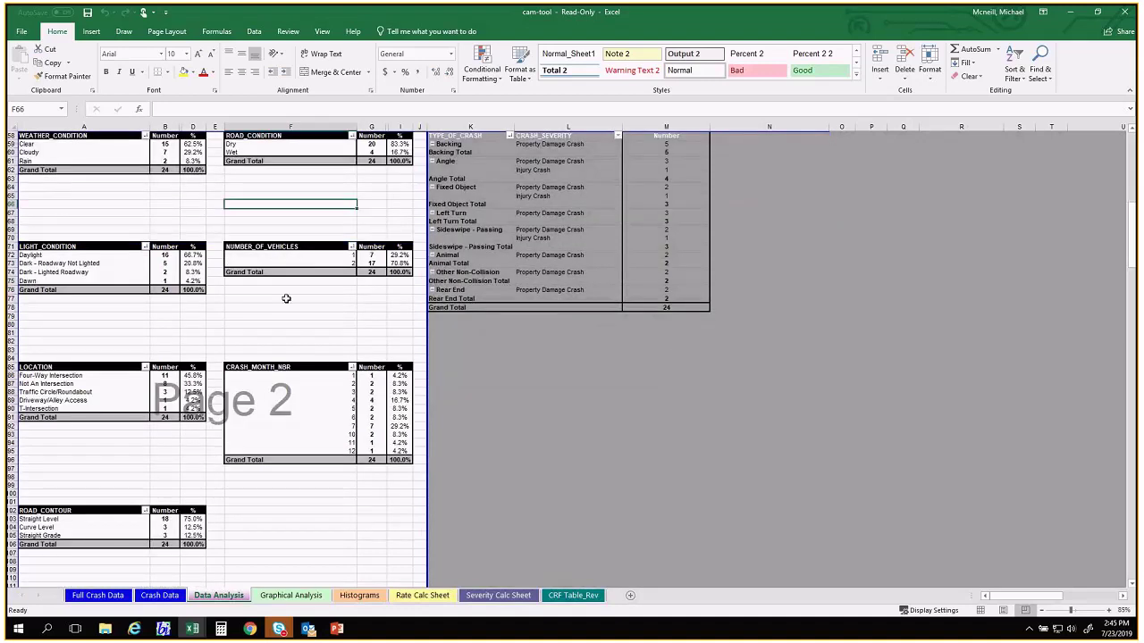
scroll(286, 298, down, 1)
scroll(286, 299, down, 14)
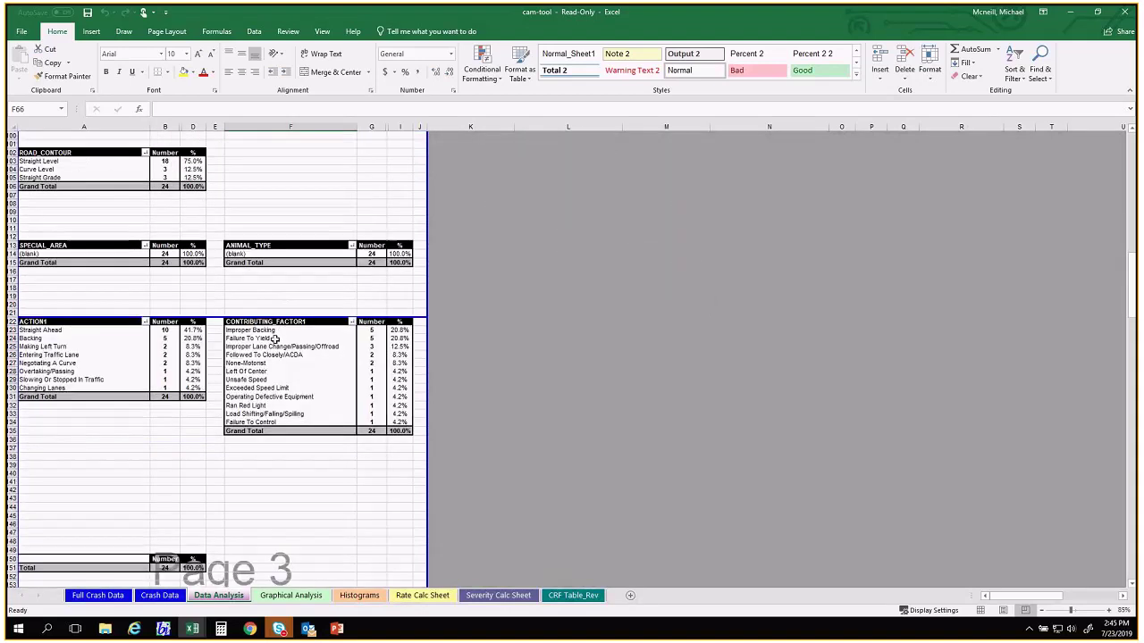
scroll(276, 340, down, 17)
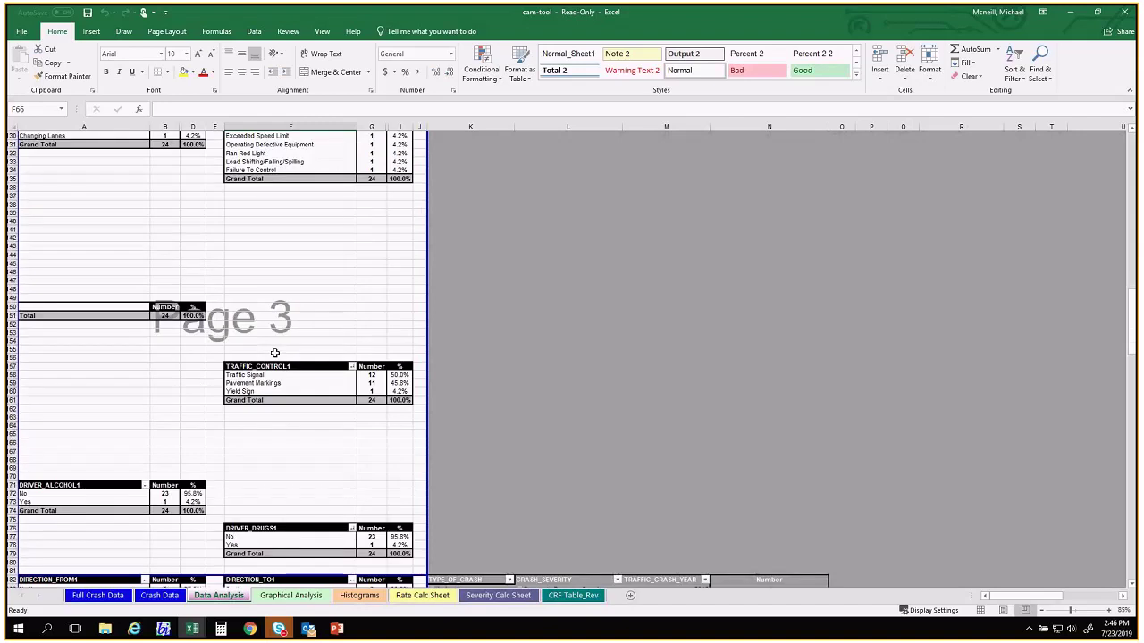
scroll(275, 348, down, 6)
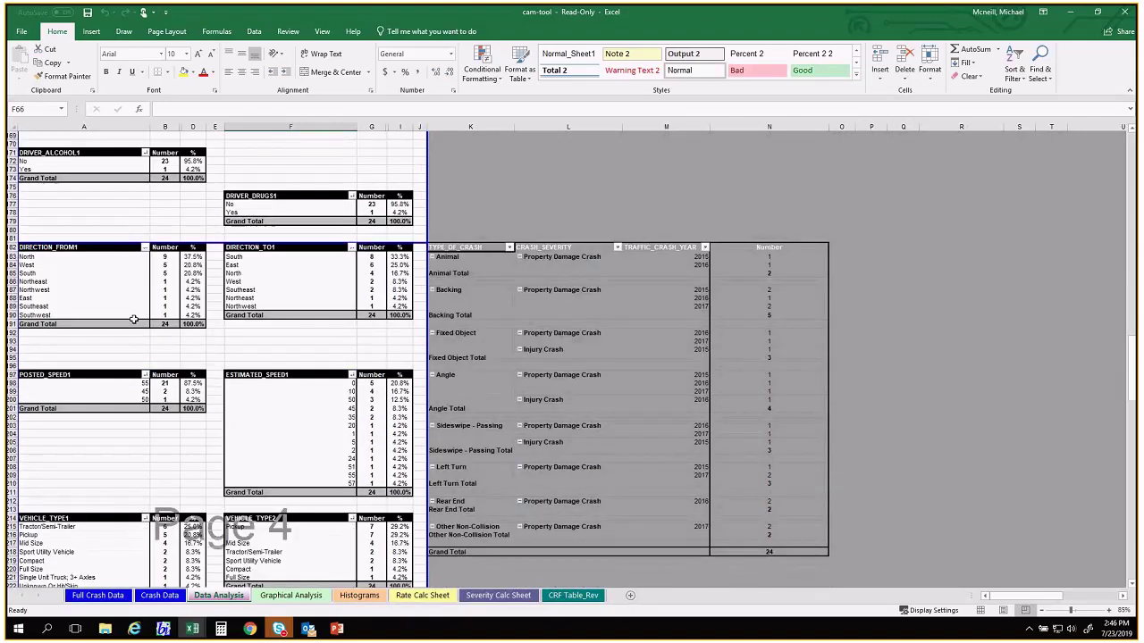
drag(27, 256, 188, 273)
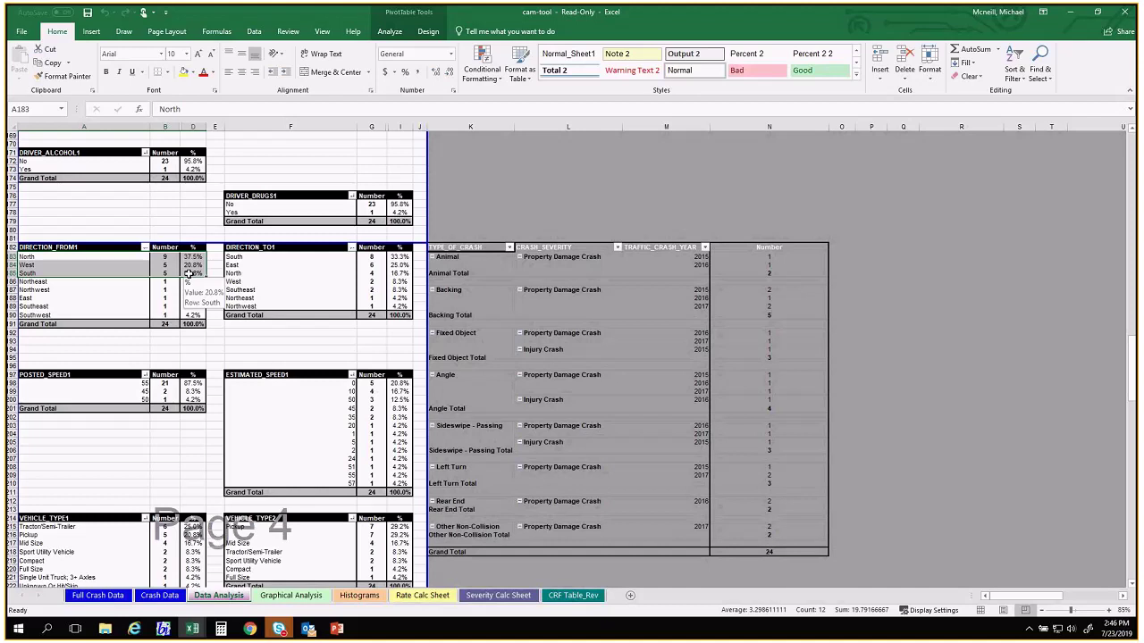
click(186, 231)
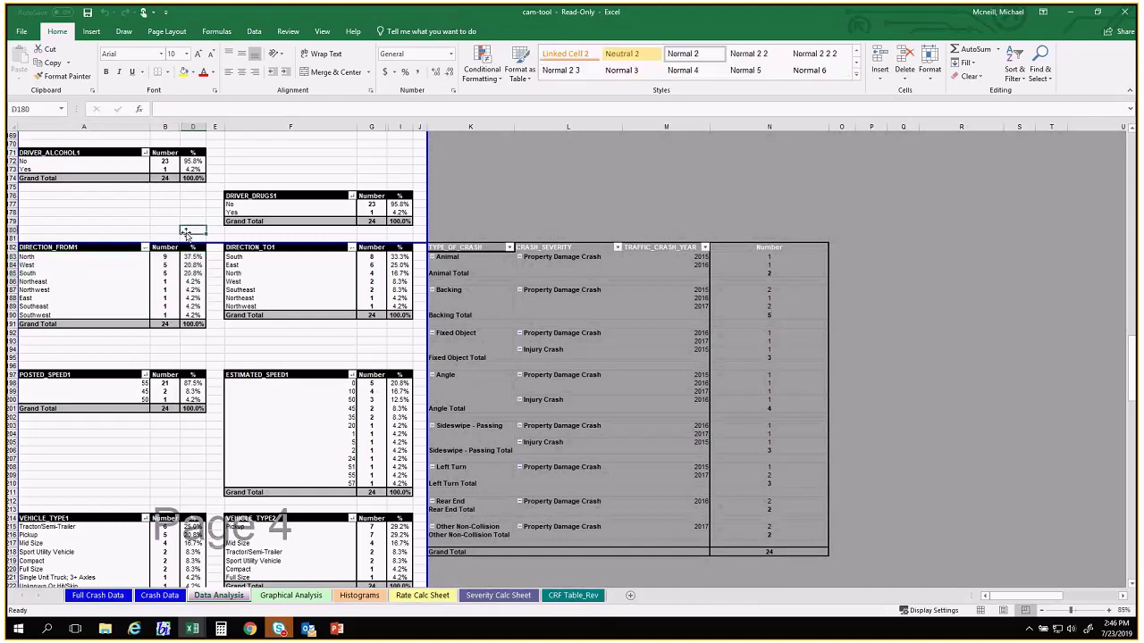
- Review the posted and estimated speed and vehicle type tables on the Data Analysis sheet, and return to the sheet's first page
click(304, 169)
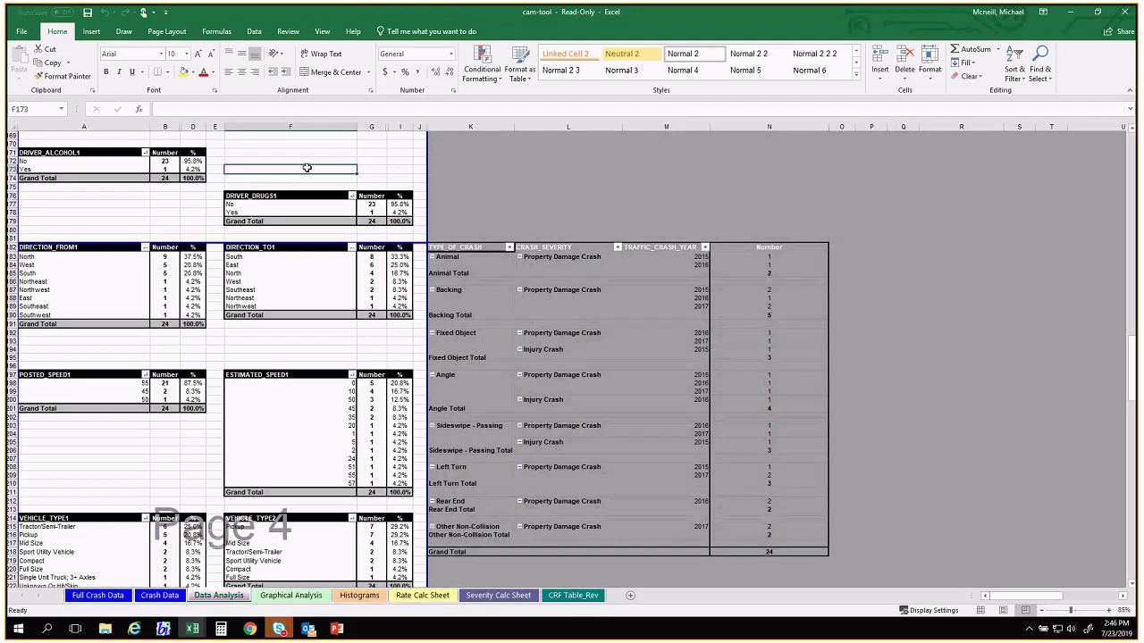
scroll(304, 287, down, 4)
scroll(304, 287, down, 6)
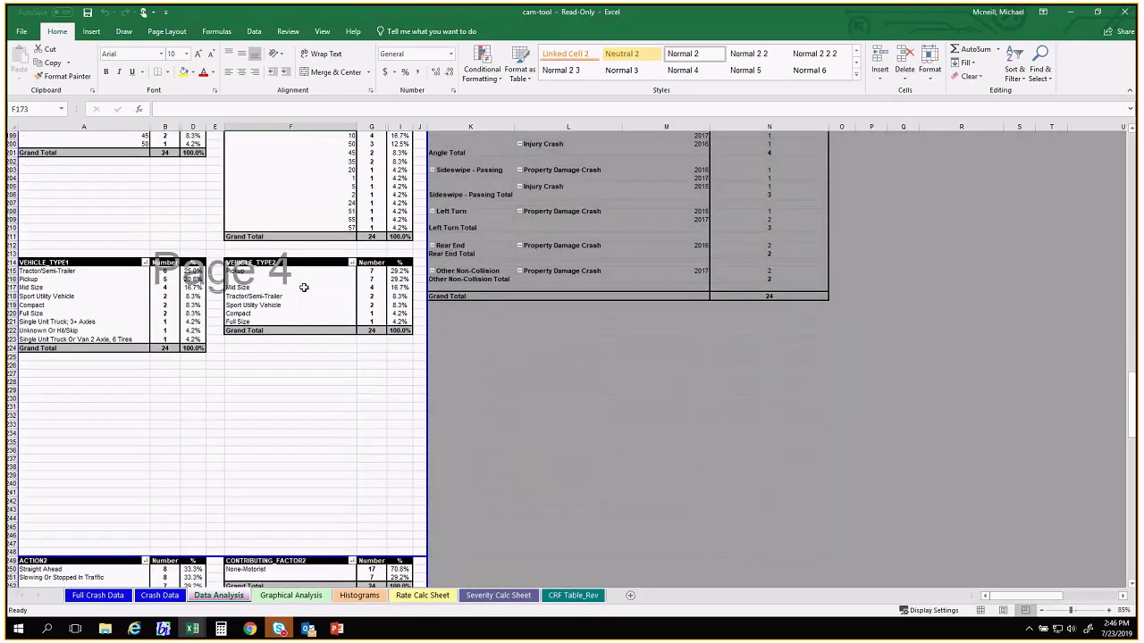
scroll(303, 287, down, 3)
scroll(304, 291, down, 3)
click(306, 339)
scroll(305, 342, up, 10)
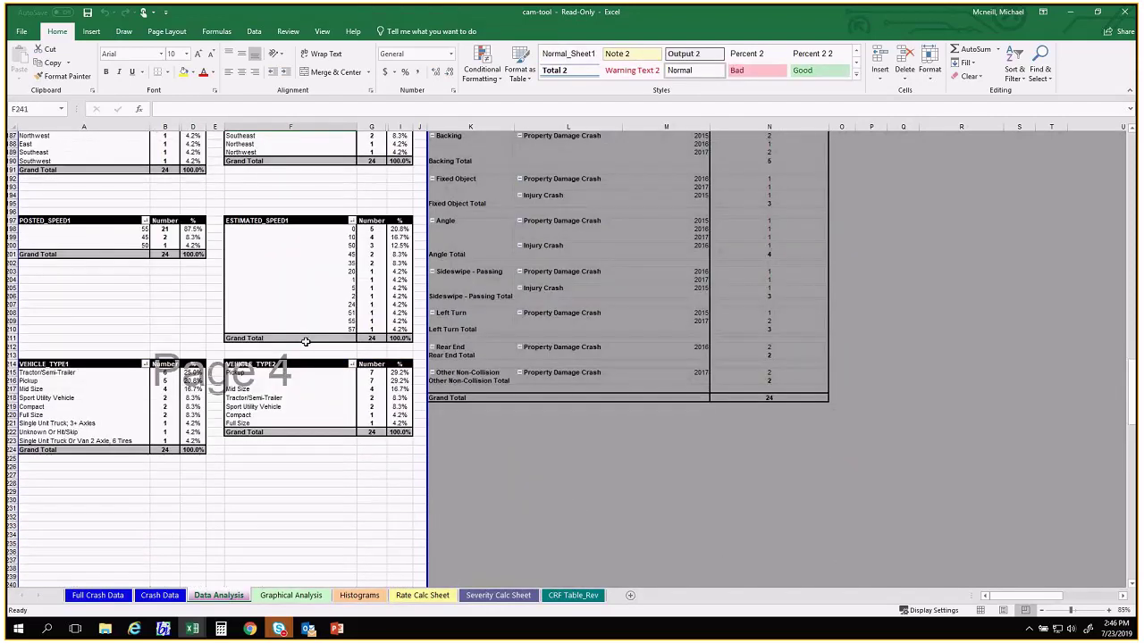
scroll(306, 342, up, 20)
scroll(306, 342, up, 20)
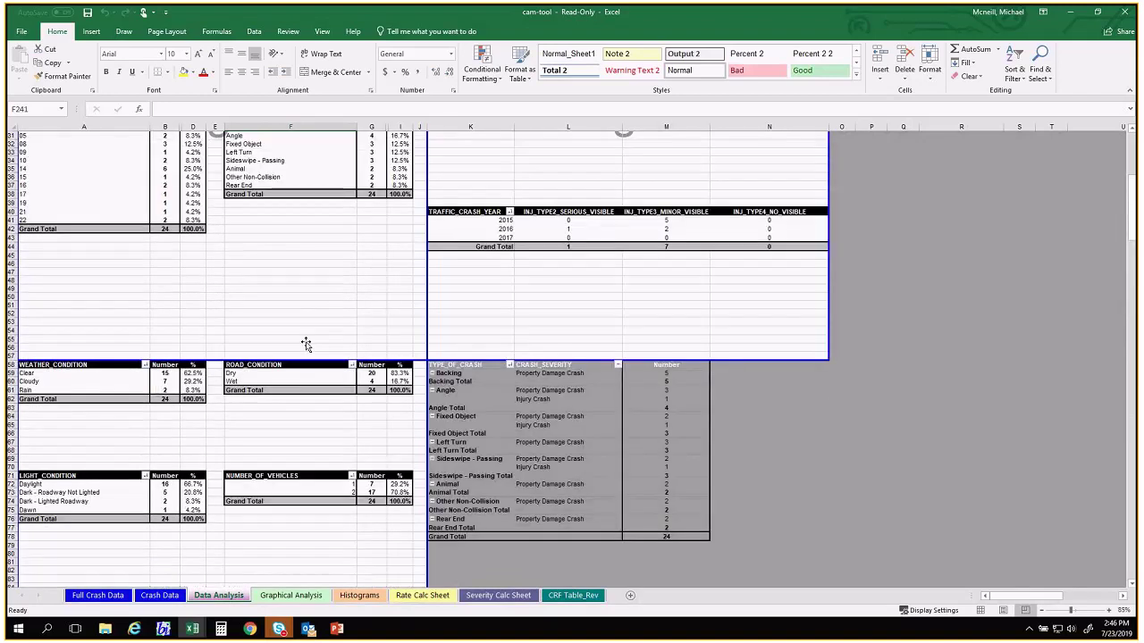
scroll(305, 344, up, 10)
click(309, 326)
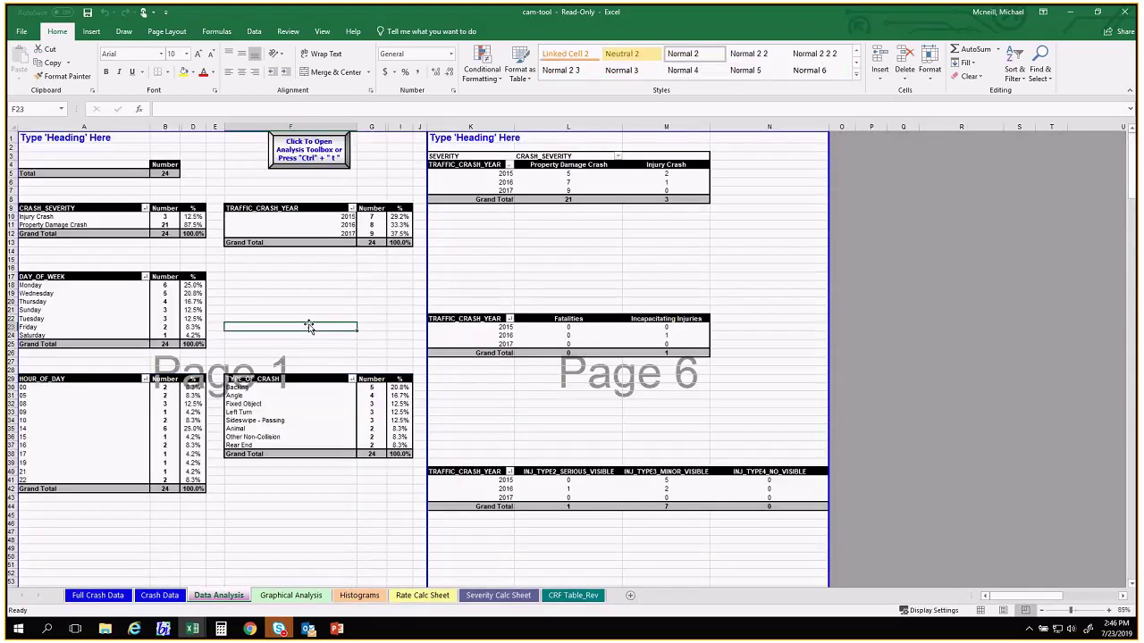
- Examine the crash frequency charts on the Graphical Analysis sheet, from severity and type of crash through hour, month and driver alcohol
click(290, 595)
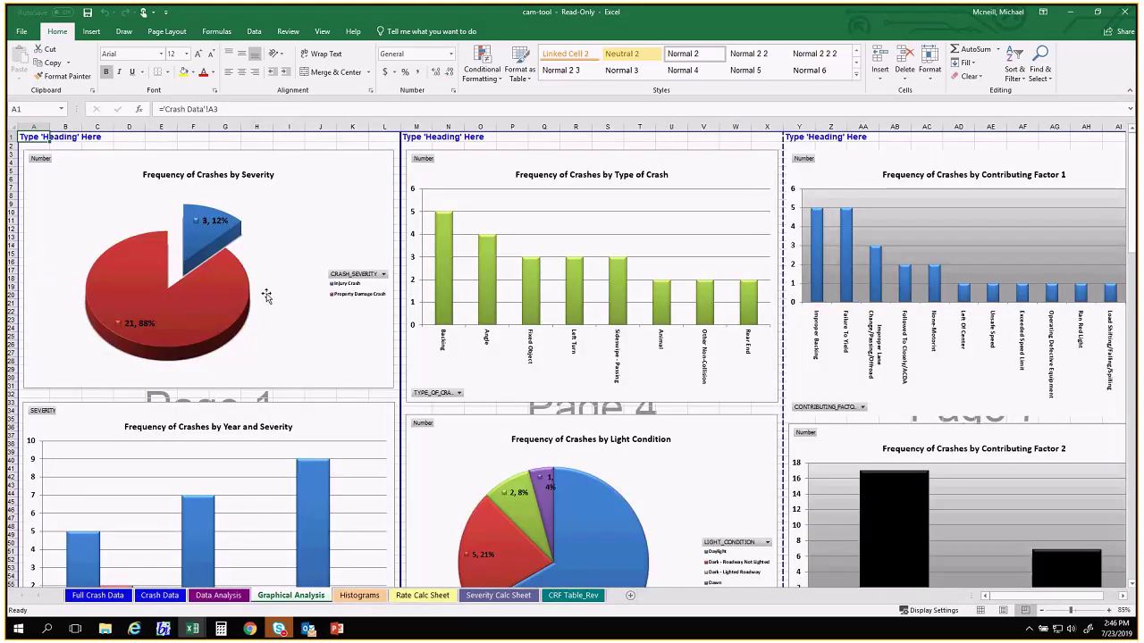
scroll(266, 296, down, 1)
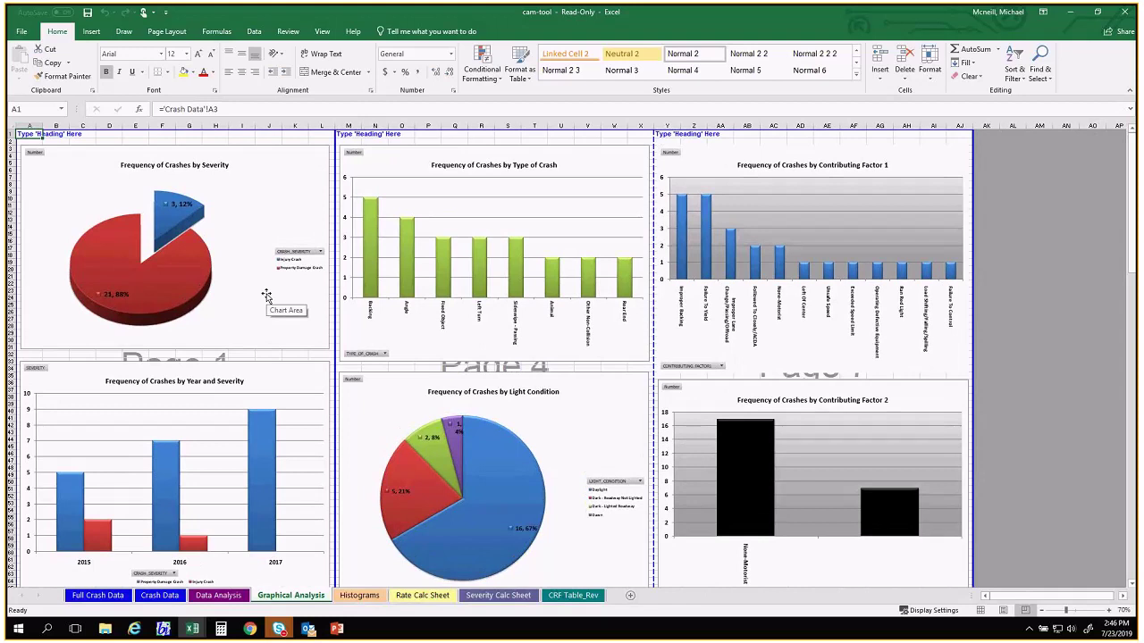
scroll(266, 296, down, 10)
scroll(266, 296, down, 3)
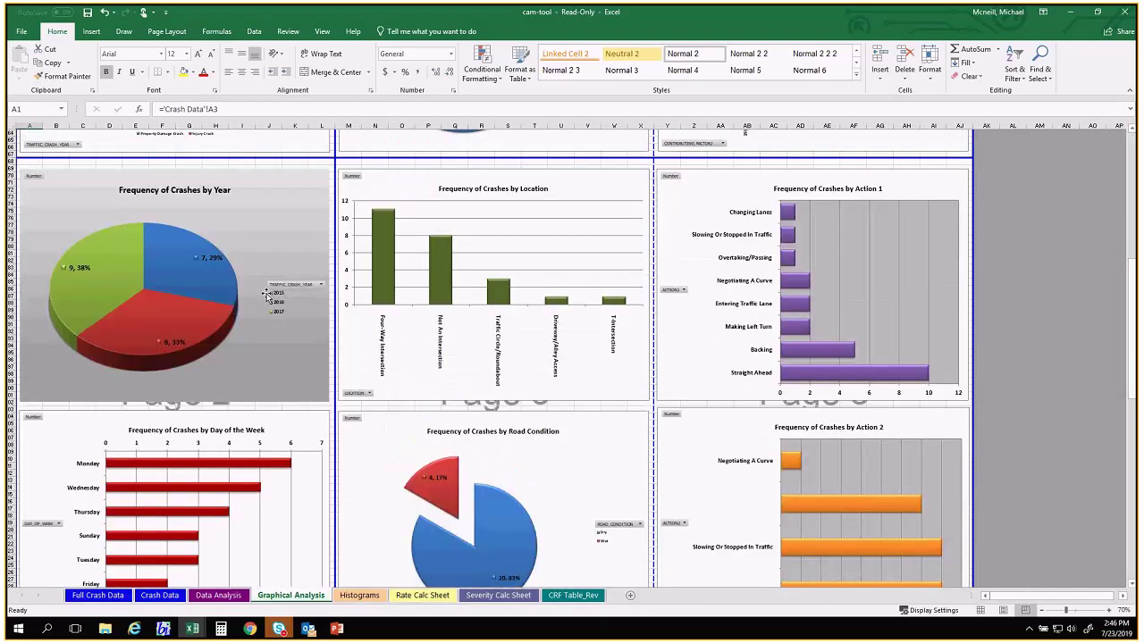
scroll(266, 295, down, 7)
click(231, 593)
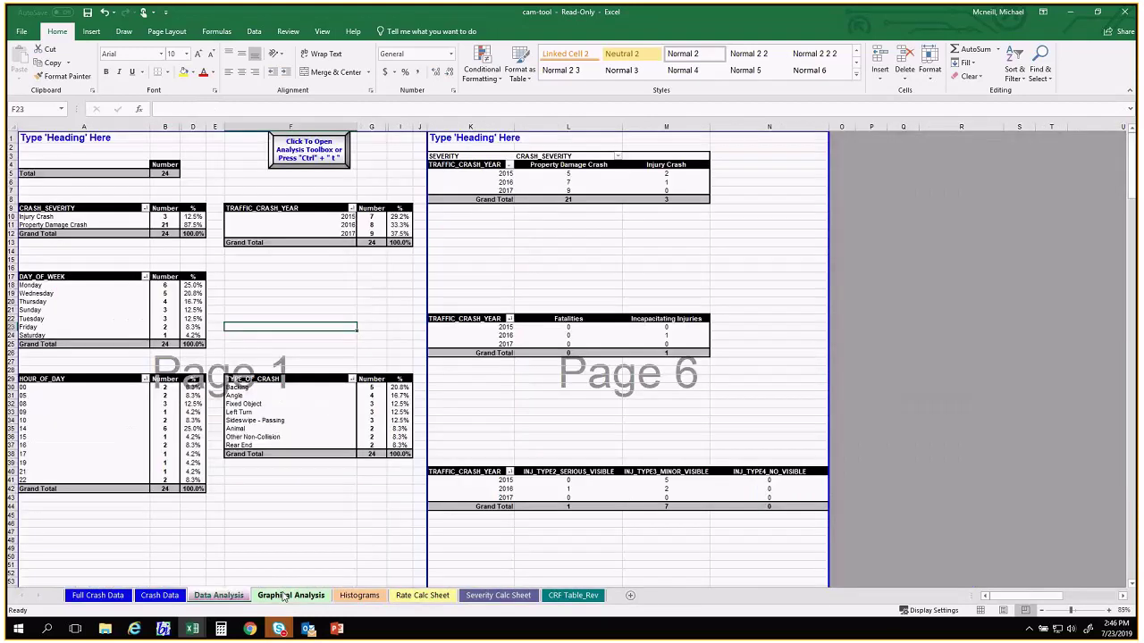
click(290, 595)
scroll(246, 377, down, 8)
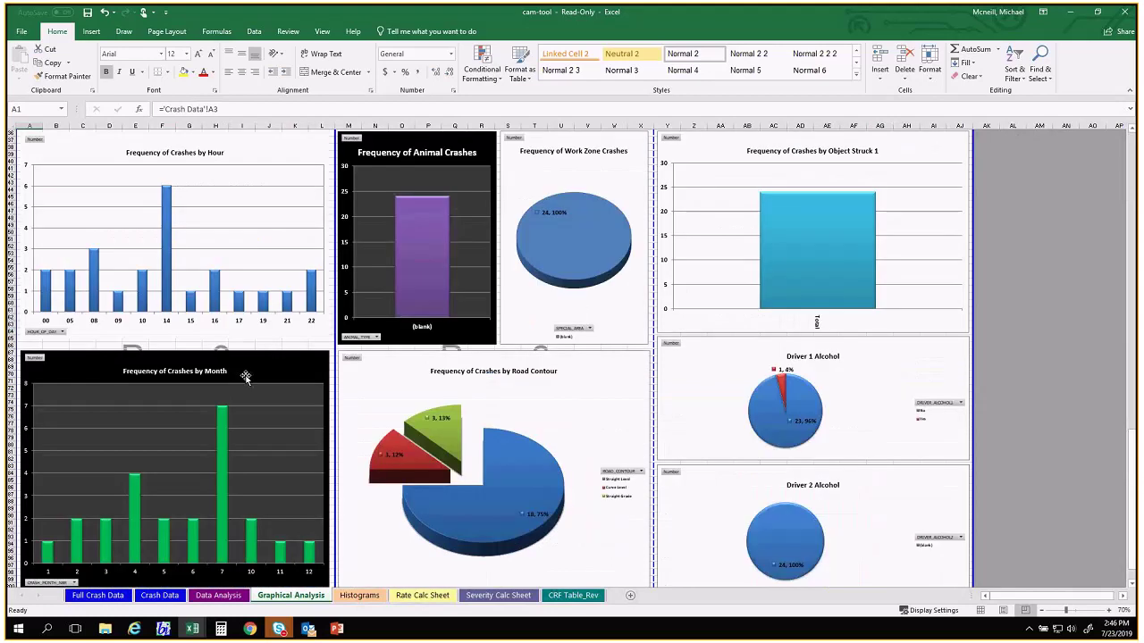
scroll(247, 381, up, 1)
scroll(248, 380, up, 12)
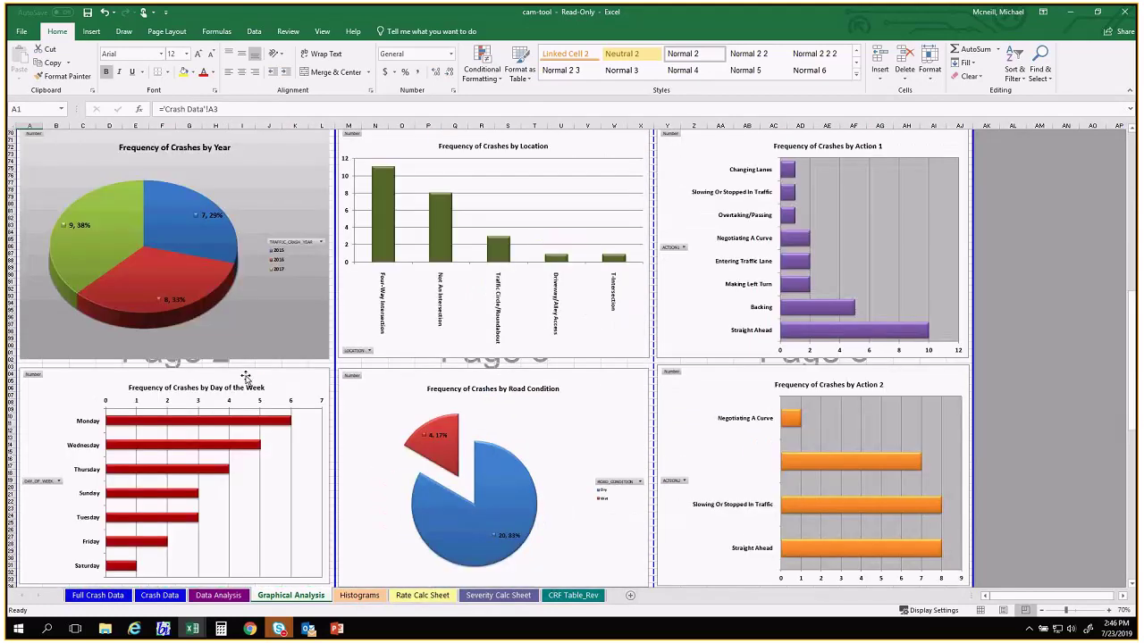
scroll(246, 377, up, 8)
scroll(245, 377, up, 4)
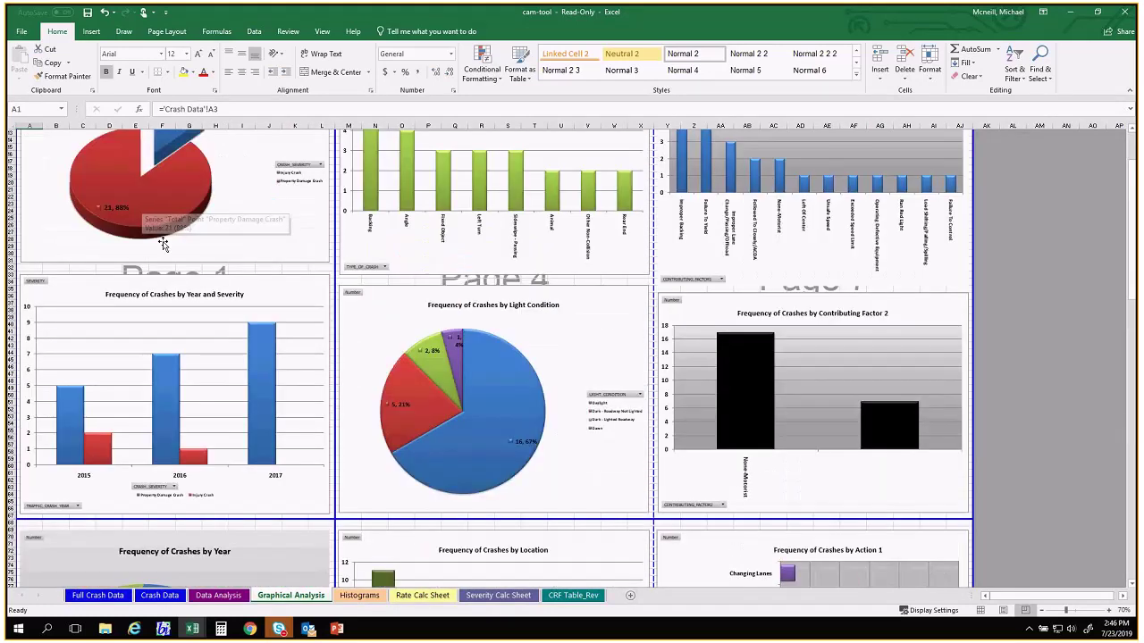
scroll(316, 349, up, 3)
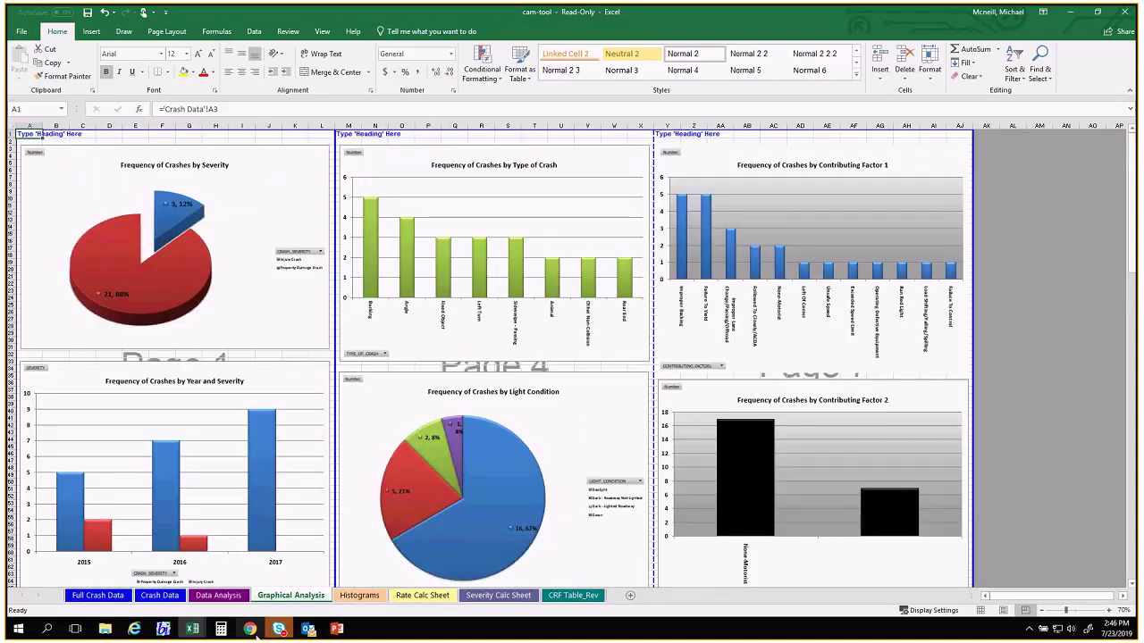
- Revisit the Data Analysis sheet's first-page tables and the yearly severity, fatality and injury tables beside them
click(218, 595)
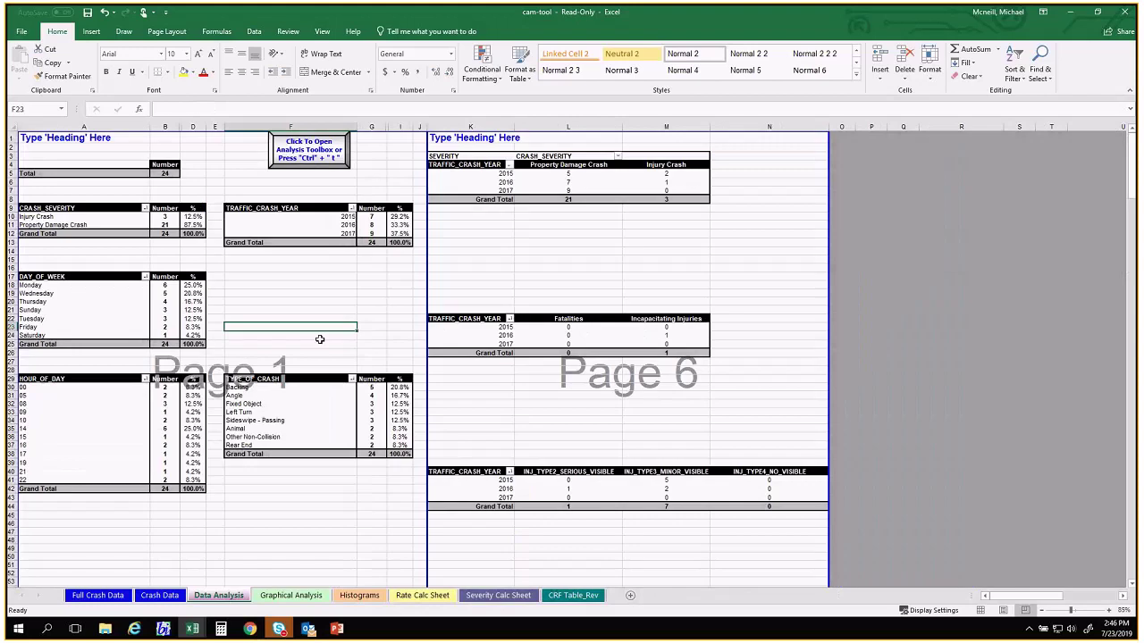
key(Down)
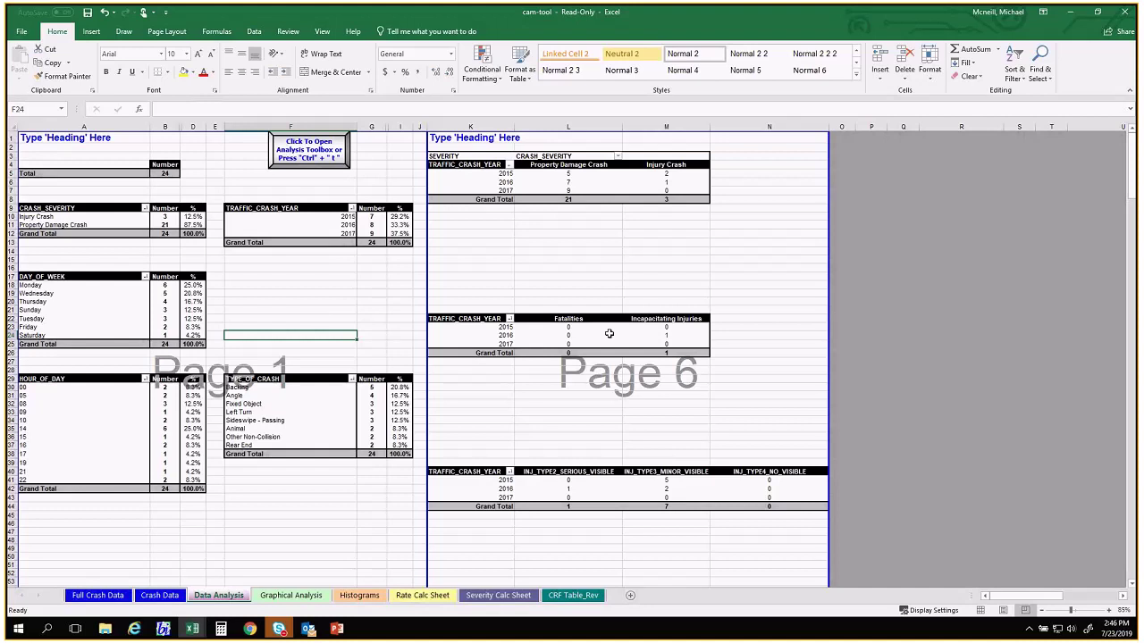
click(508, 278)
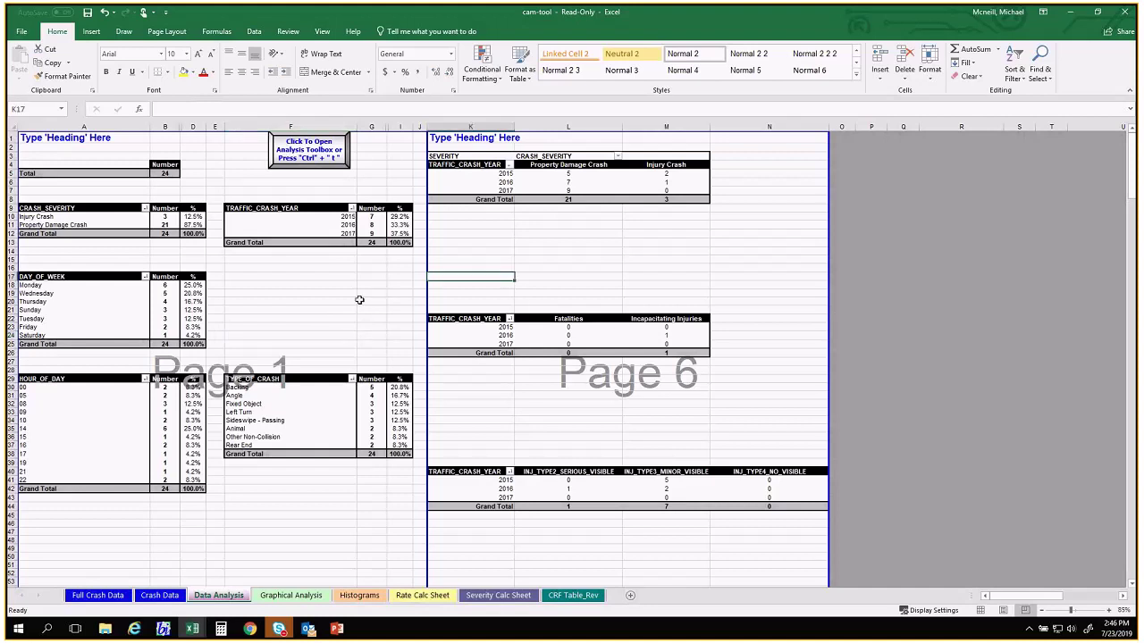
click(282, 277)
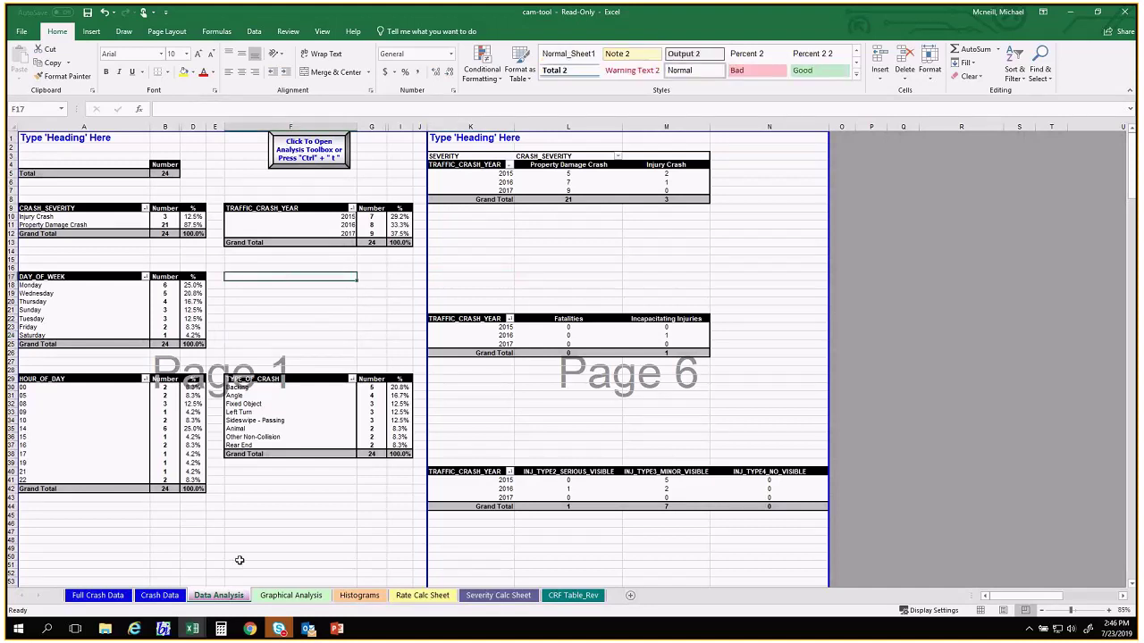
- Review the imported crash records on the Crash Data sheet down to the last row, and return to the sheet's header
click(160, 595)
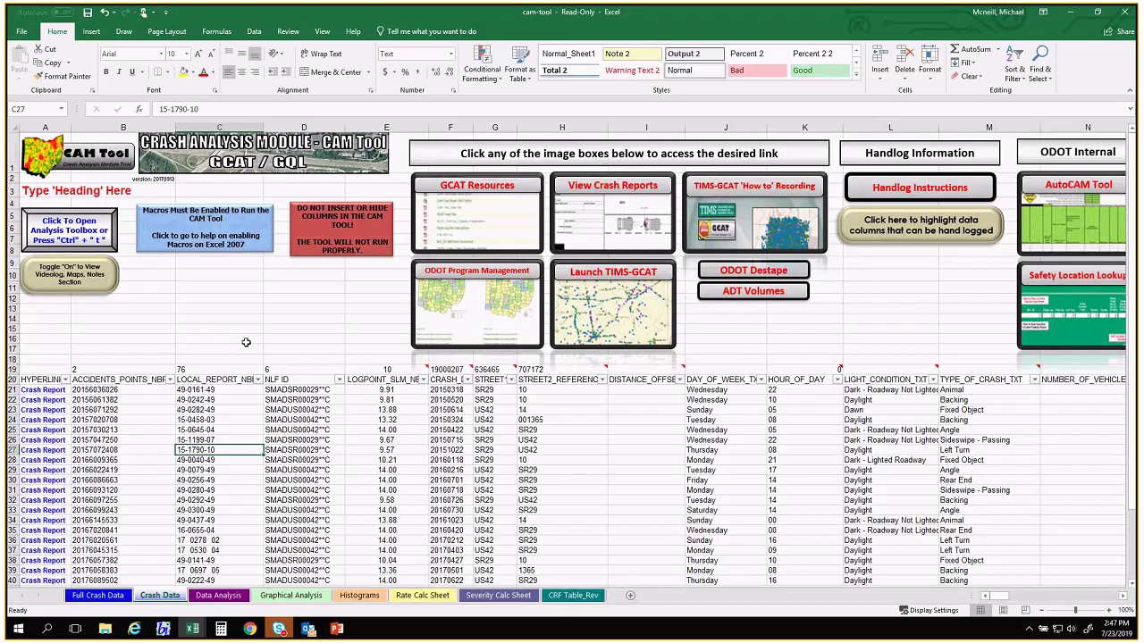
scroll(245, 343, down, 6)
scroll(258, 541, up, 3)
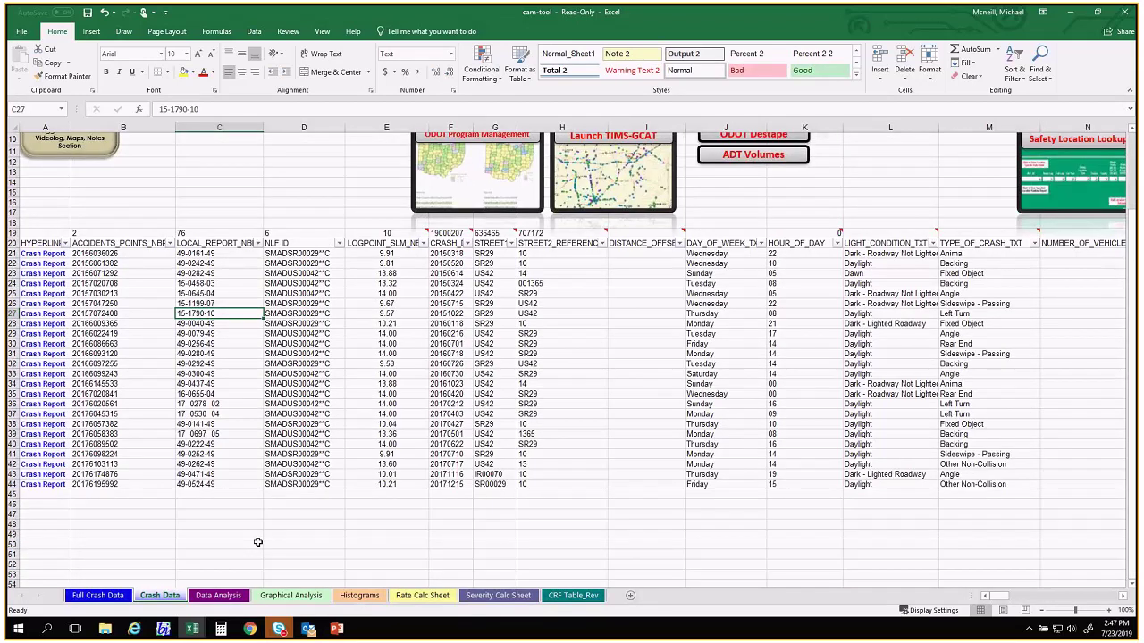
click(242, 524)
scroll(241, 524, up, 1)
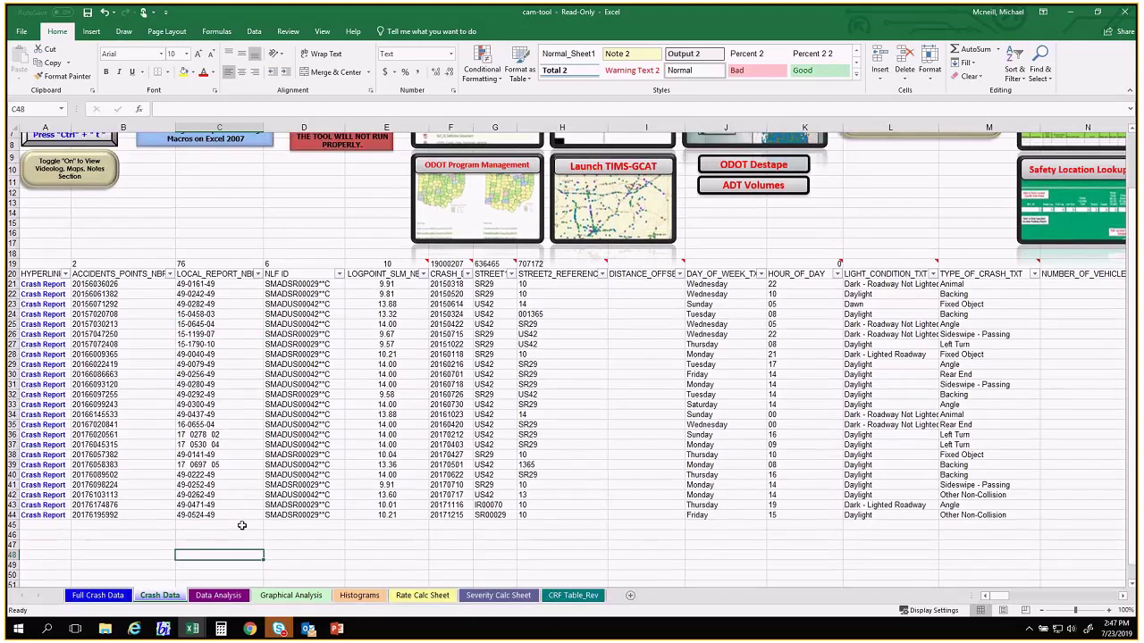
scroll(241, 526, up, 3)
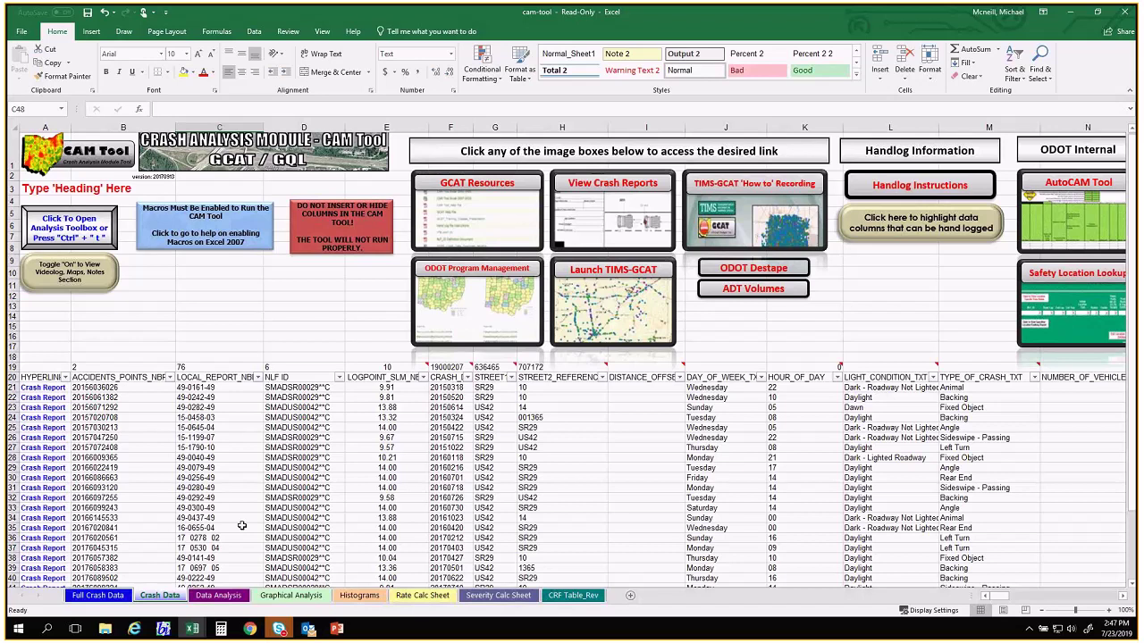
scroll(242, 526, up, 1)
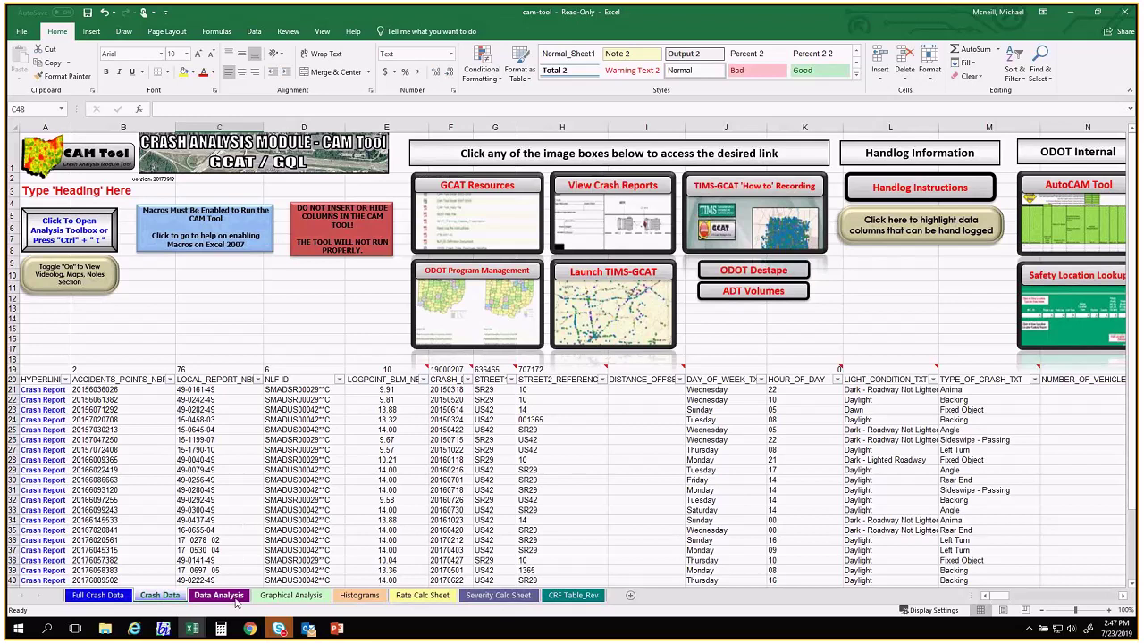
- View the Data Analysis tables and the Graphical Analysis charts once more
click(268, 597)
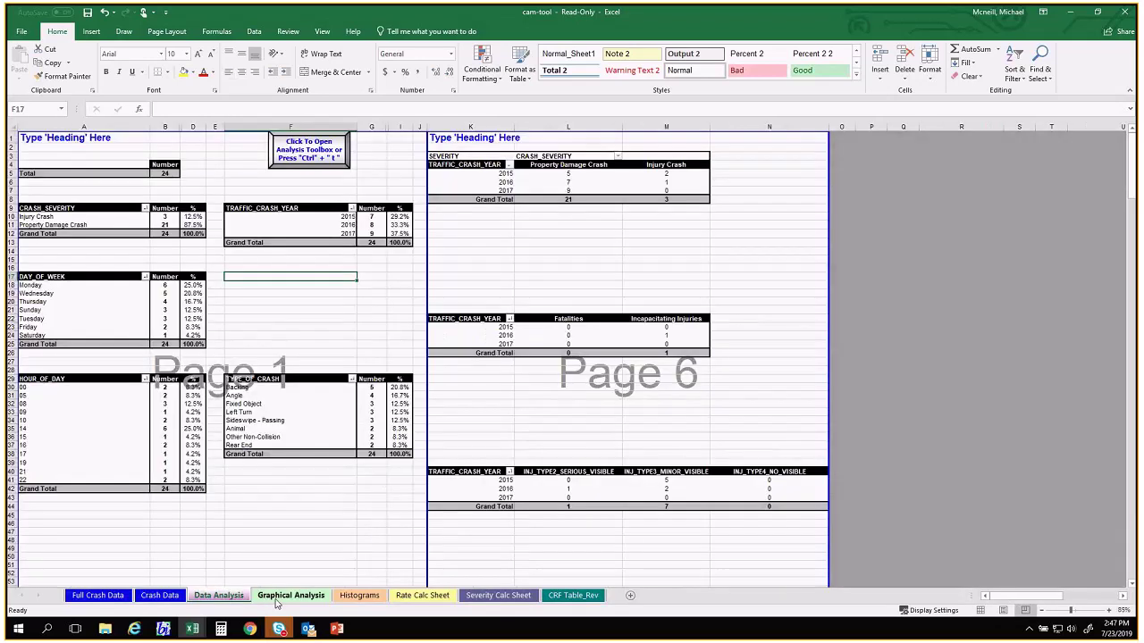
click(292, 596)
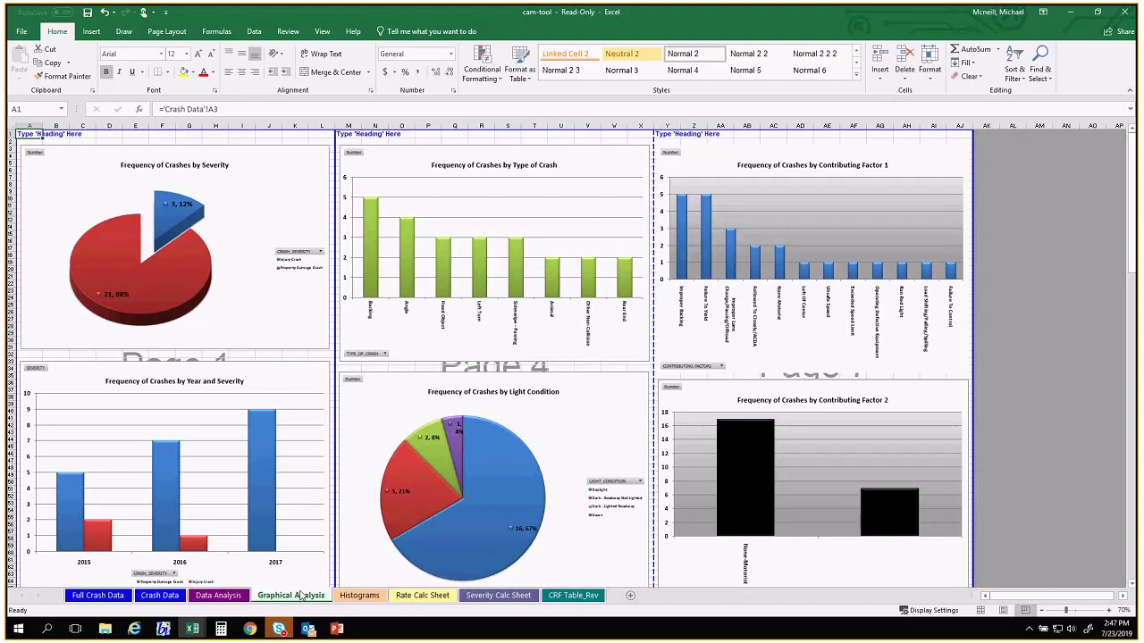
- Go back to the Crash Data sheet and examine the record columns, from accident and report numbers through date, streets and type of crash
click(161, 595)
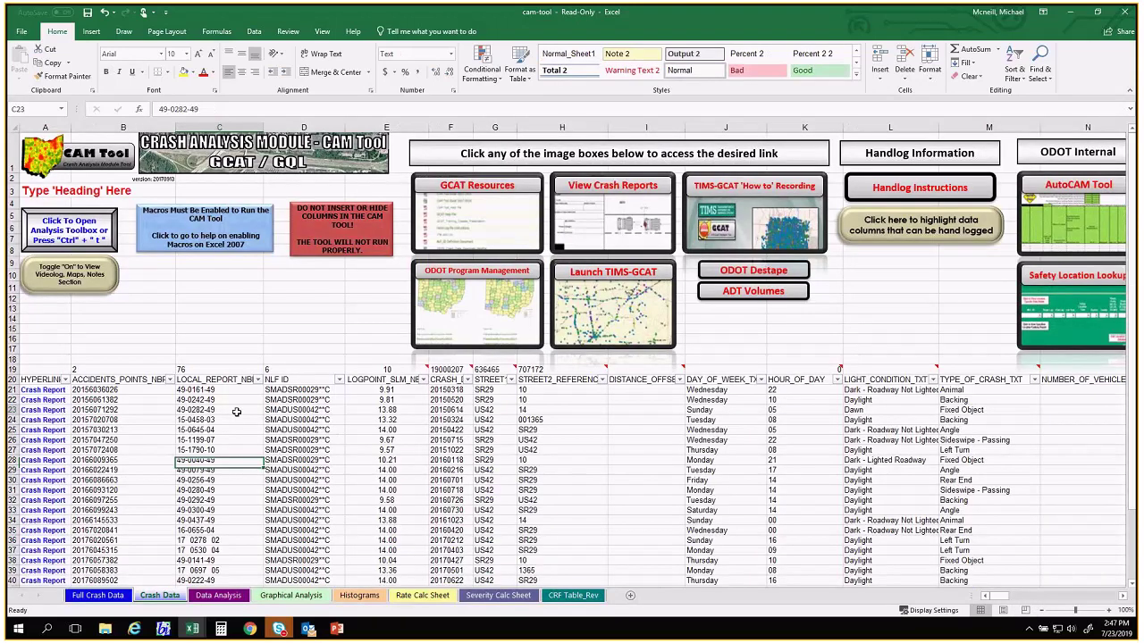
scroll(236, 412, down, 3)
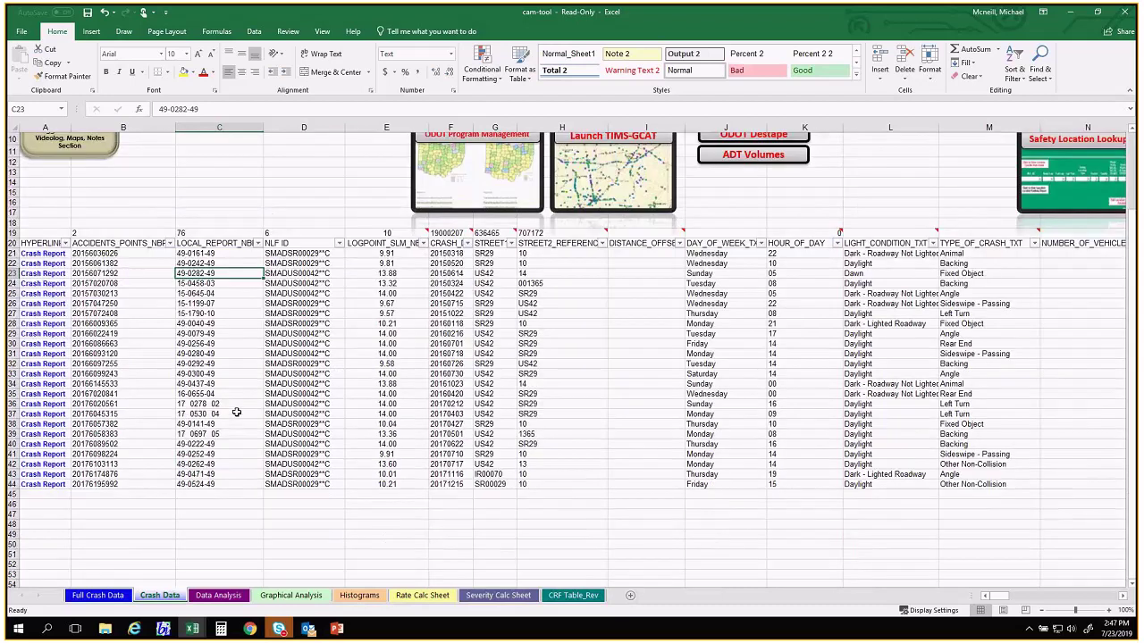
click(237, 412)
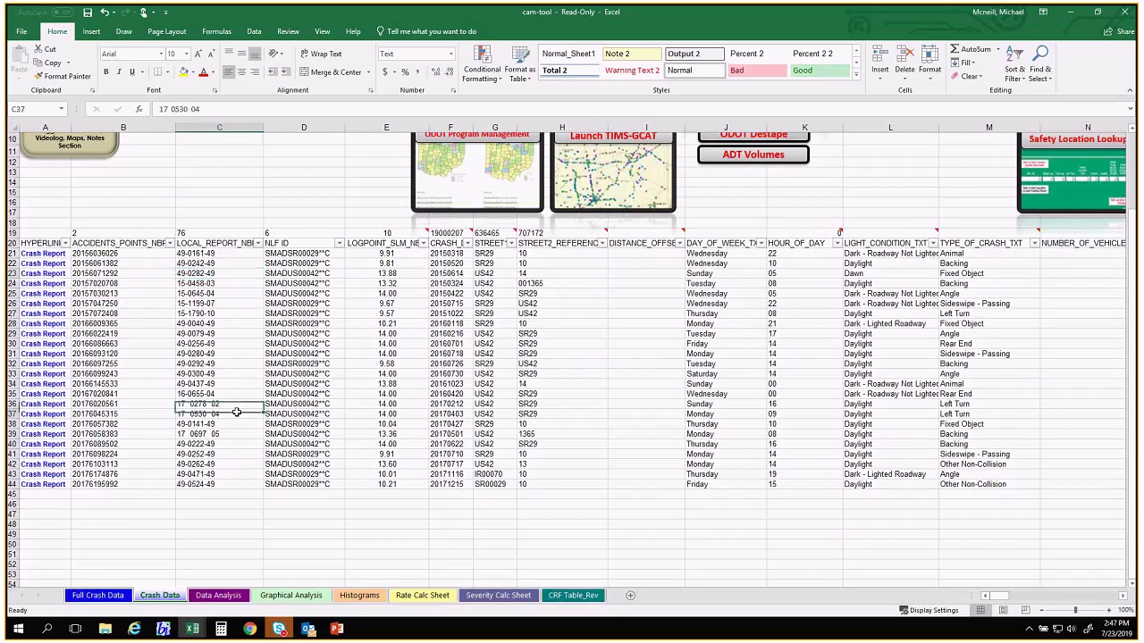
scroll(241, 385, up, 3)
click(252, 356)
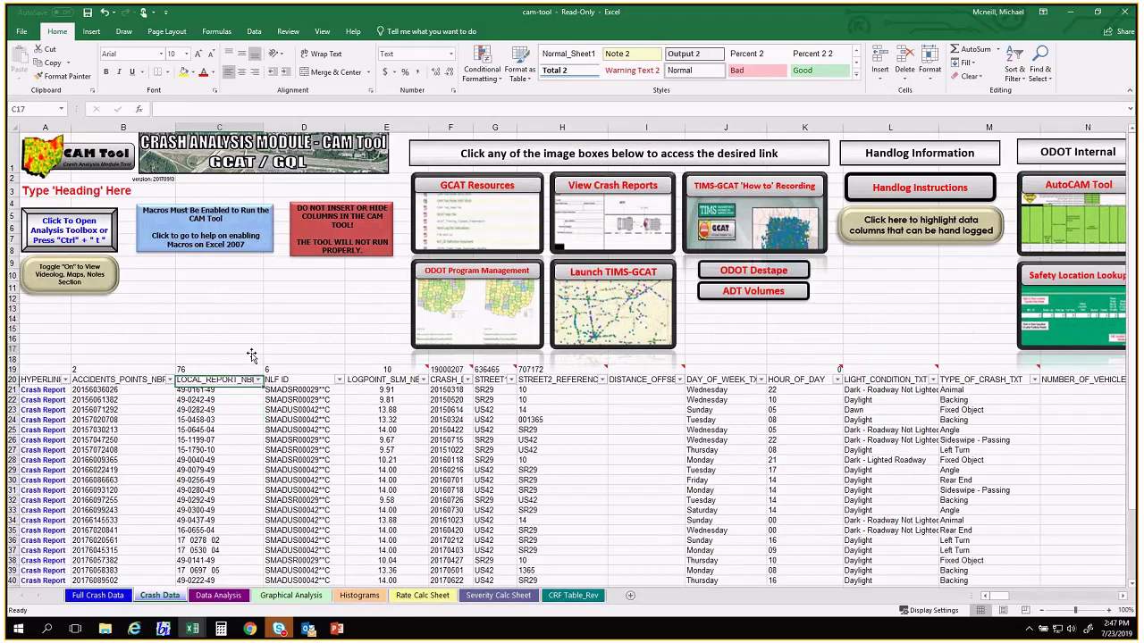
scroll(252, 356, down, 1)
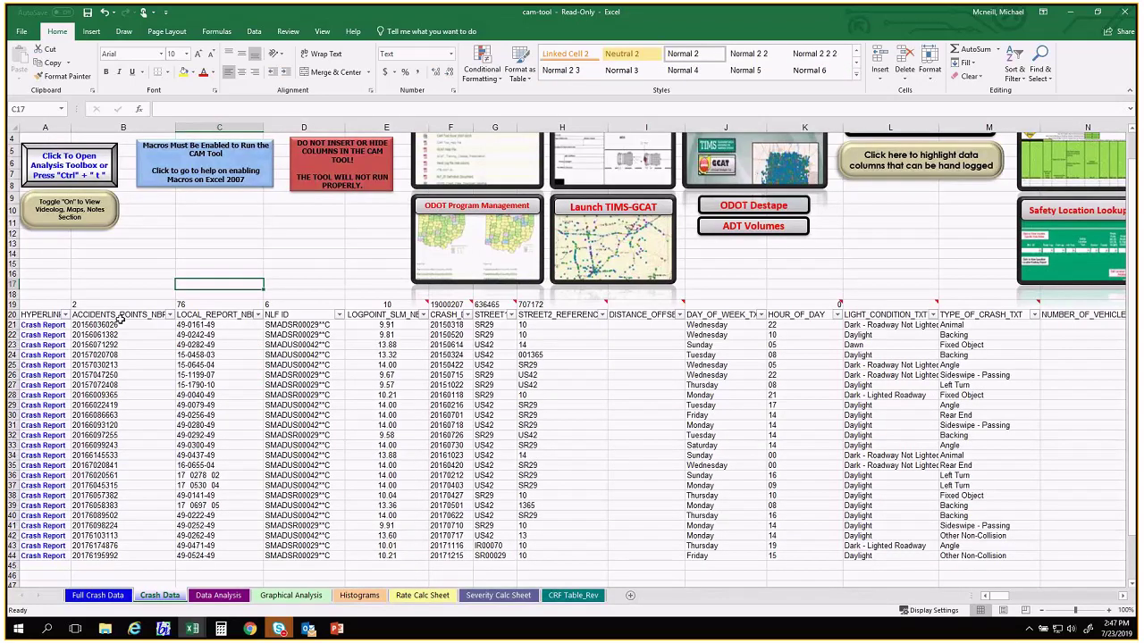
click(121, 319)
click(122, 273)
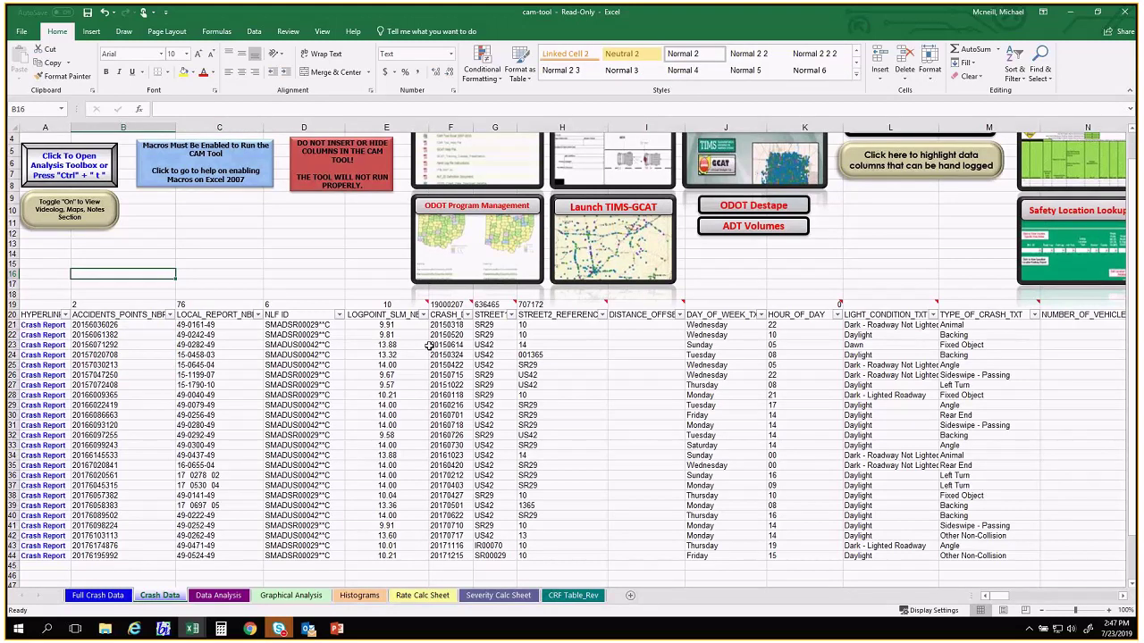
scroll(429, 346, down, 2)
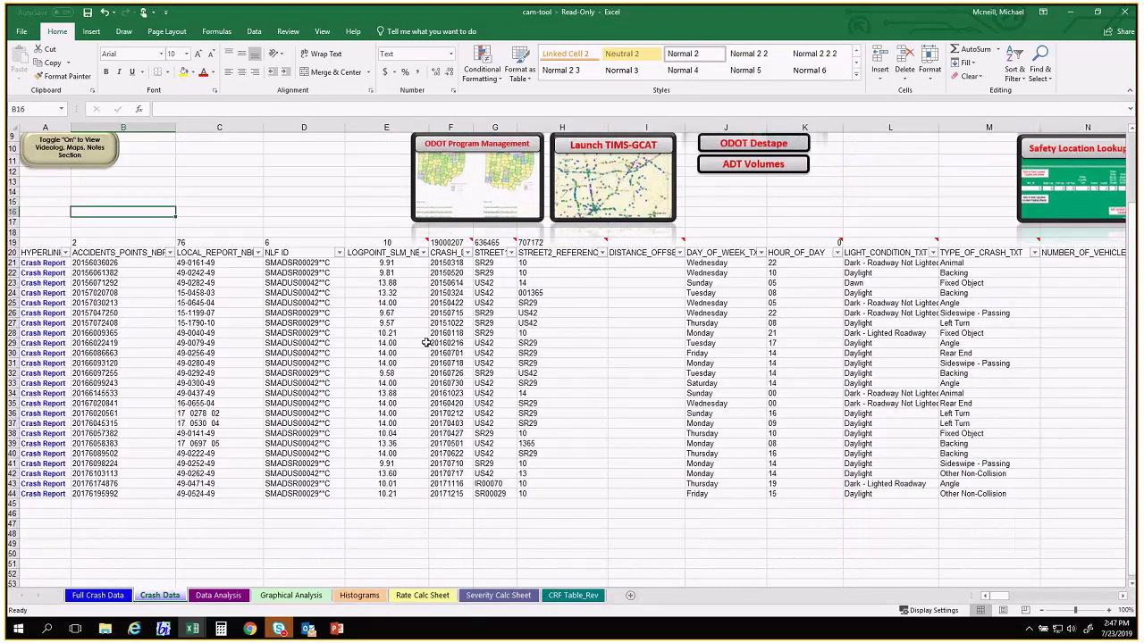
scroll(427, 343, up, 1)
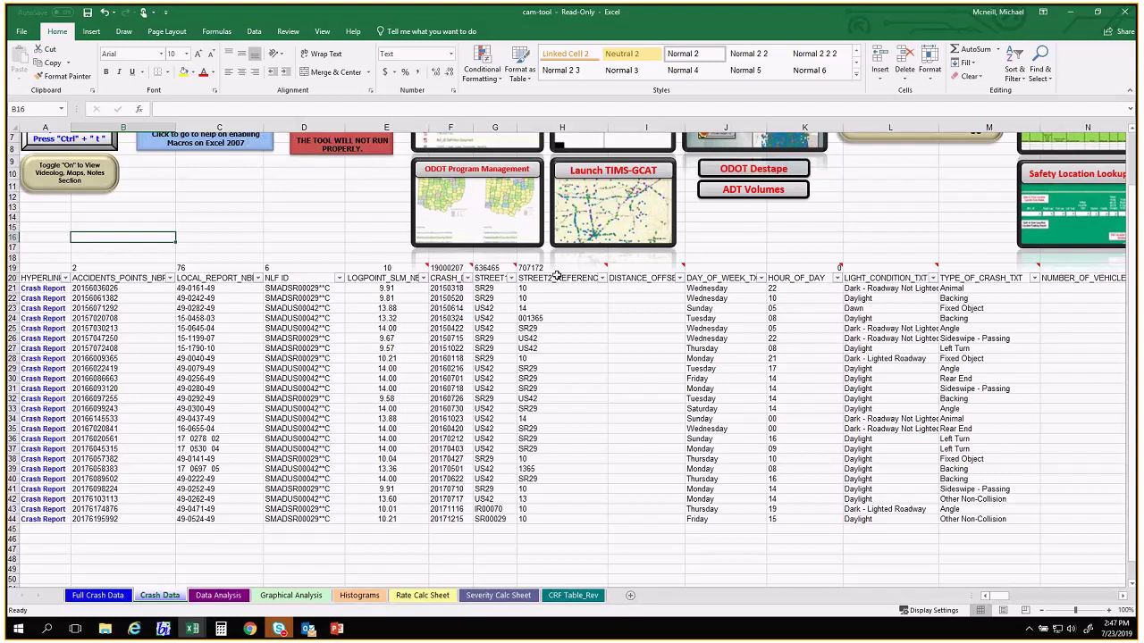
- Examine the remaining crash record columns, from vehicle count, severity and weather through vehicle type, driver details and speeds
click(11, 287)
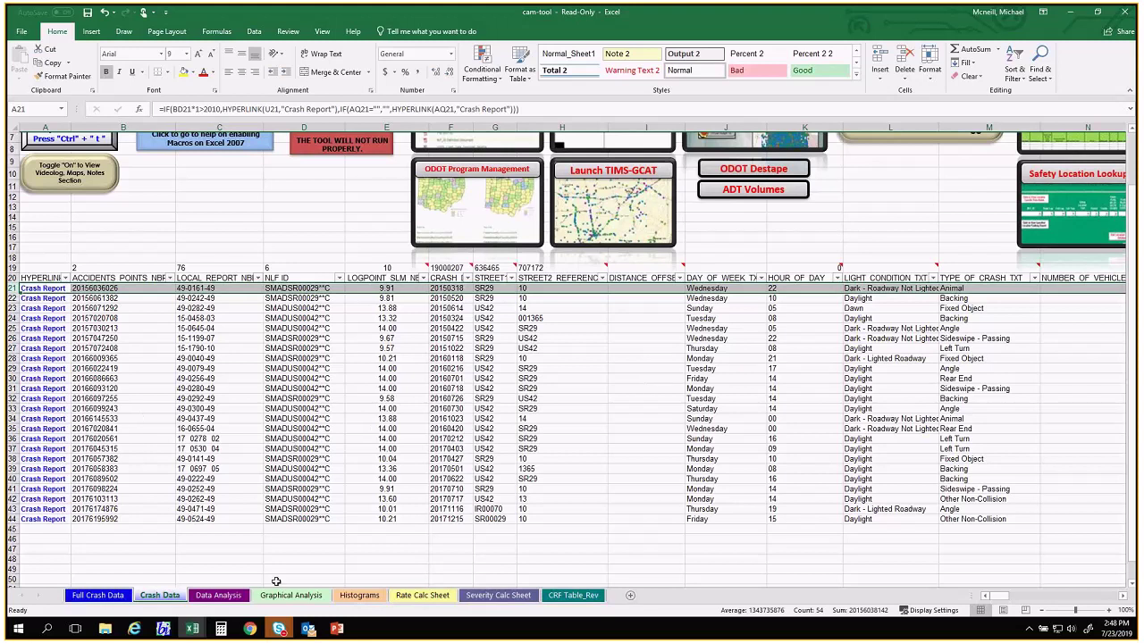
click(448, 558)
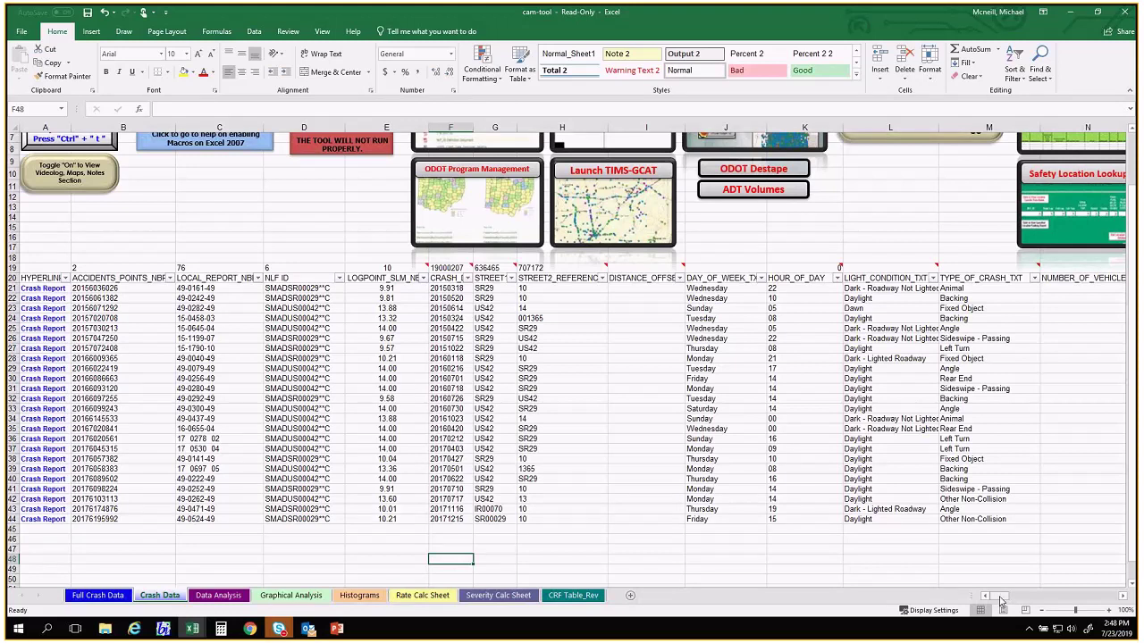
drag(1001, 597, 1128, 599)
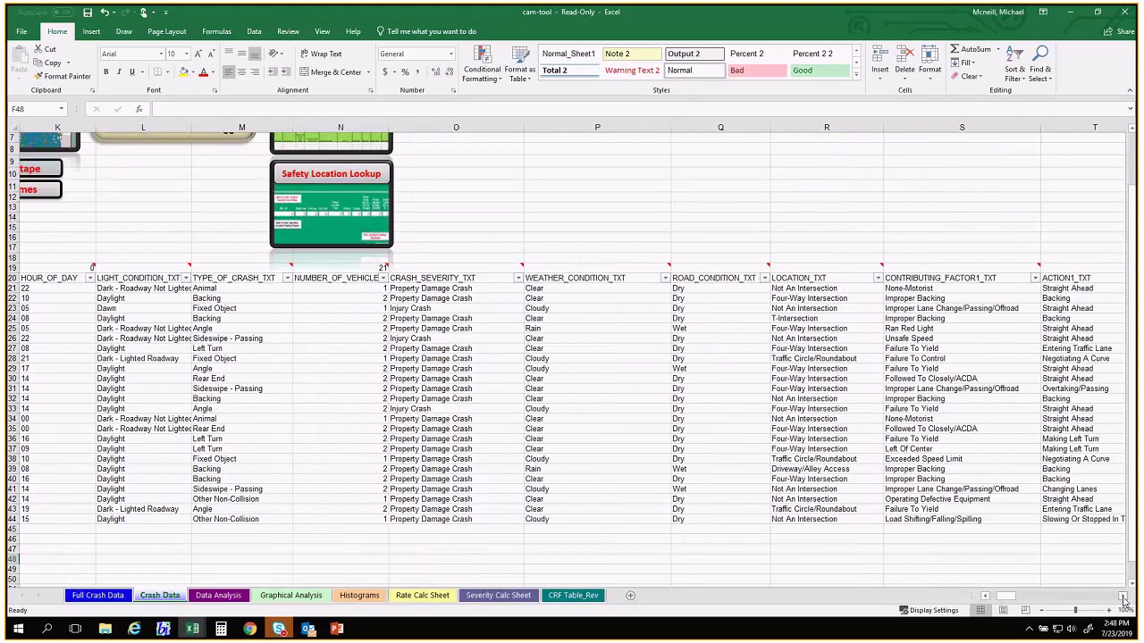
click(1124, 599)
click(1125, 599)
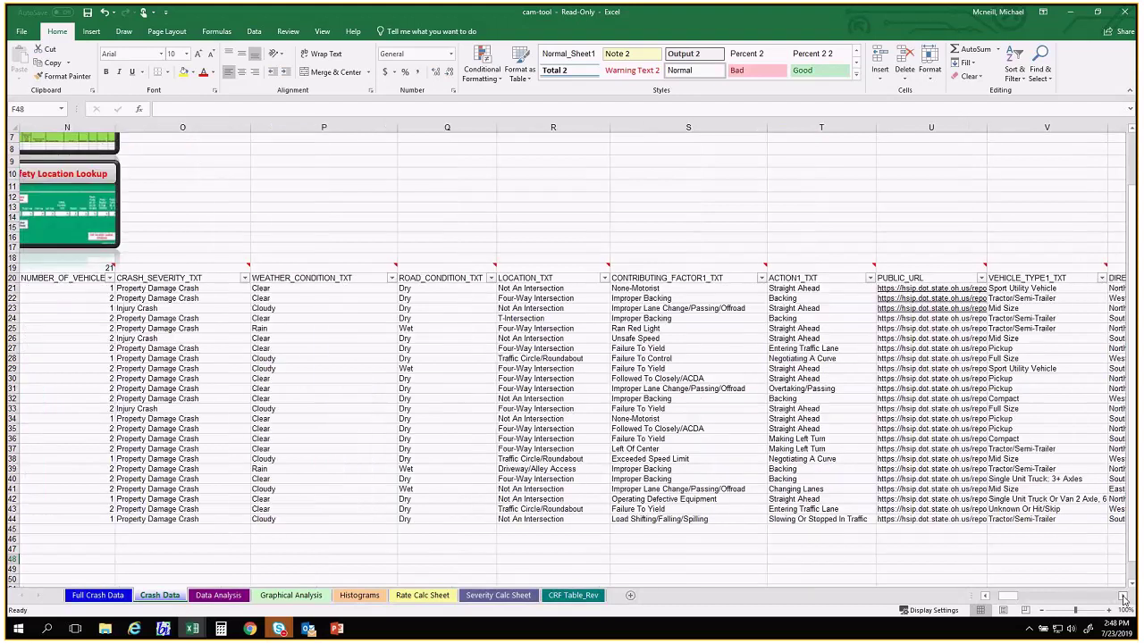
click(1124, 598)
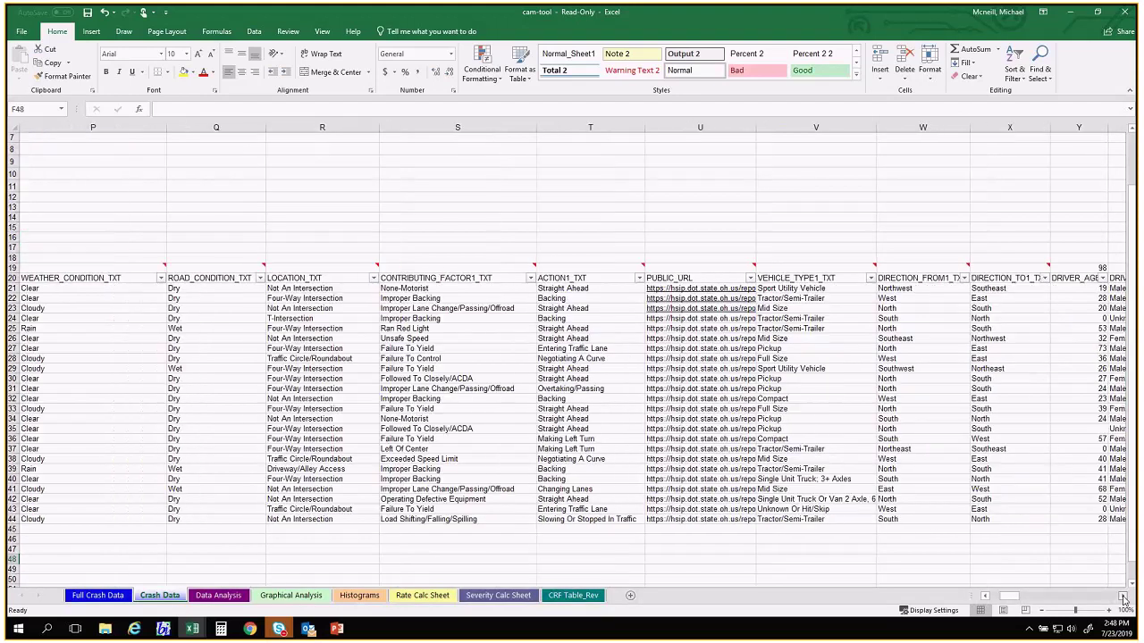
click(1124, 599)
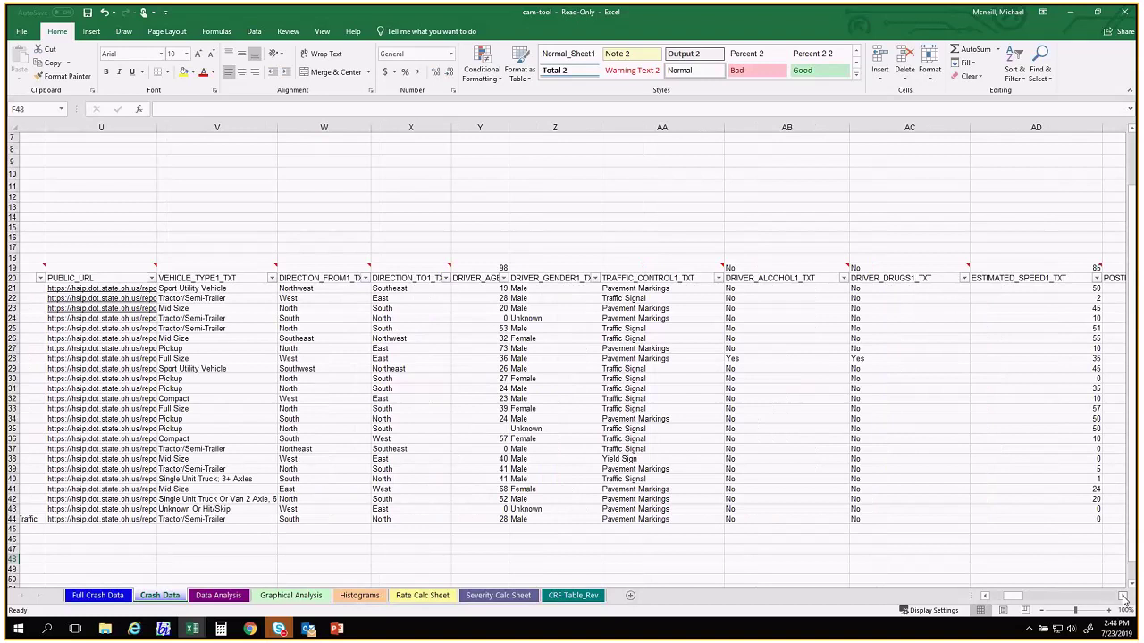
click(1125, 599)
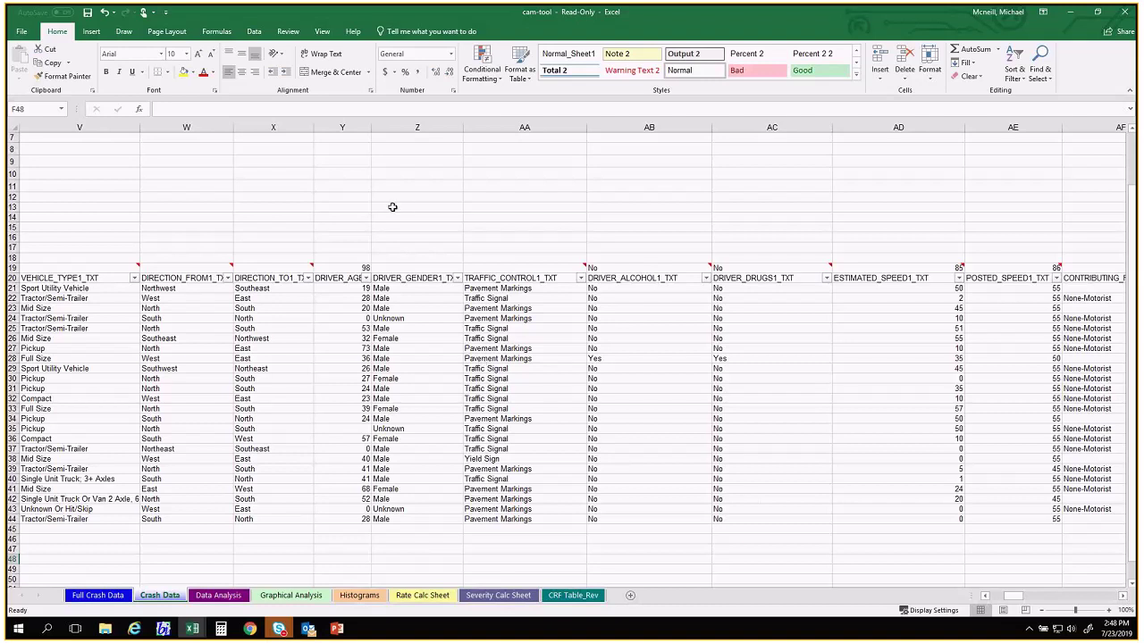
- Widen the DRIVER_AGE1 column to fit its header and select its first cells
double_click(372, 127)
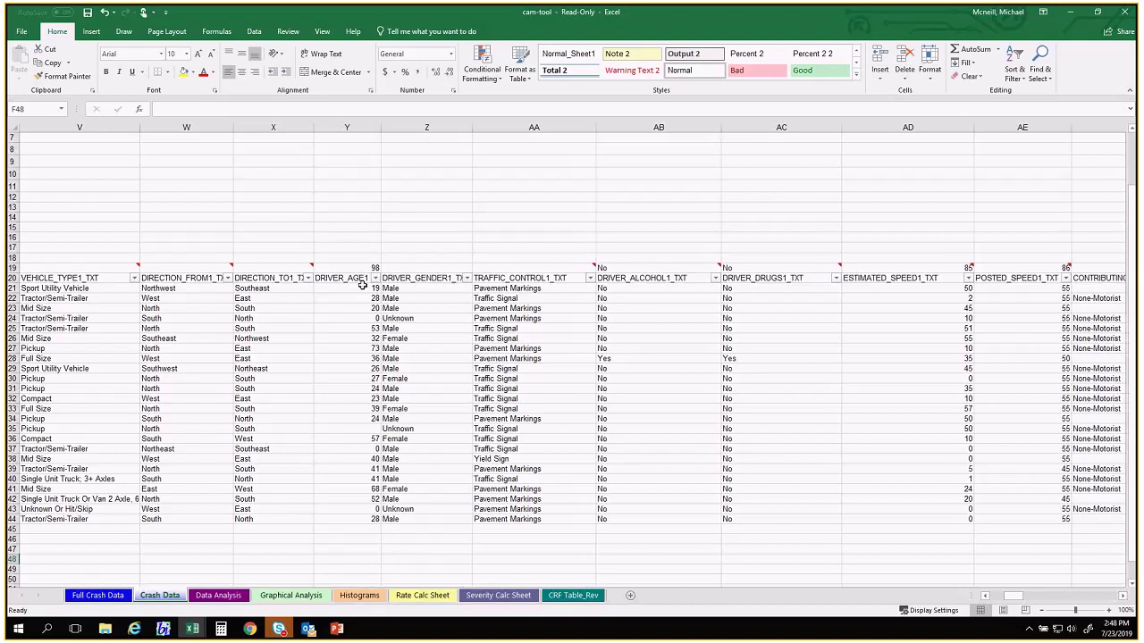
click(350, 278)
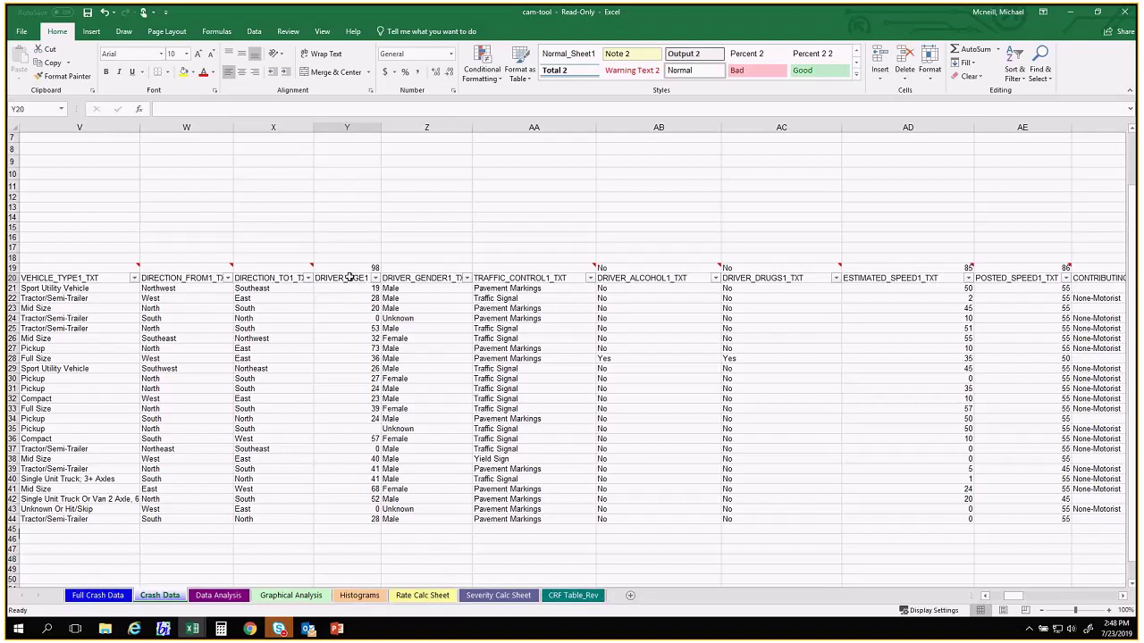
drag(347, 258, 347, 336)
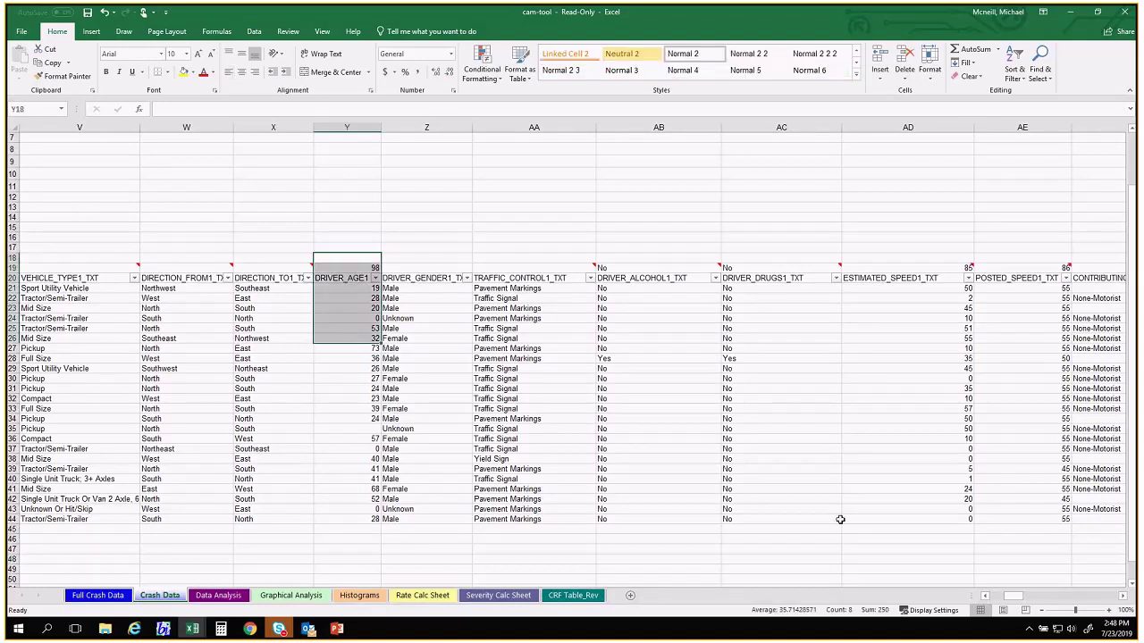
- Examine the second vehicle's columns for driver age, gender, direction, alcohol and drugs, and return to the first columns
scroll(1021, 599, right, 1)
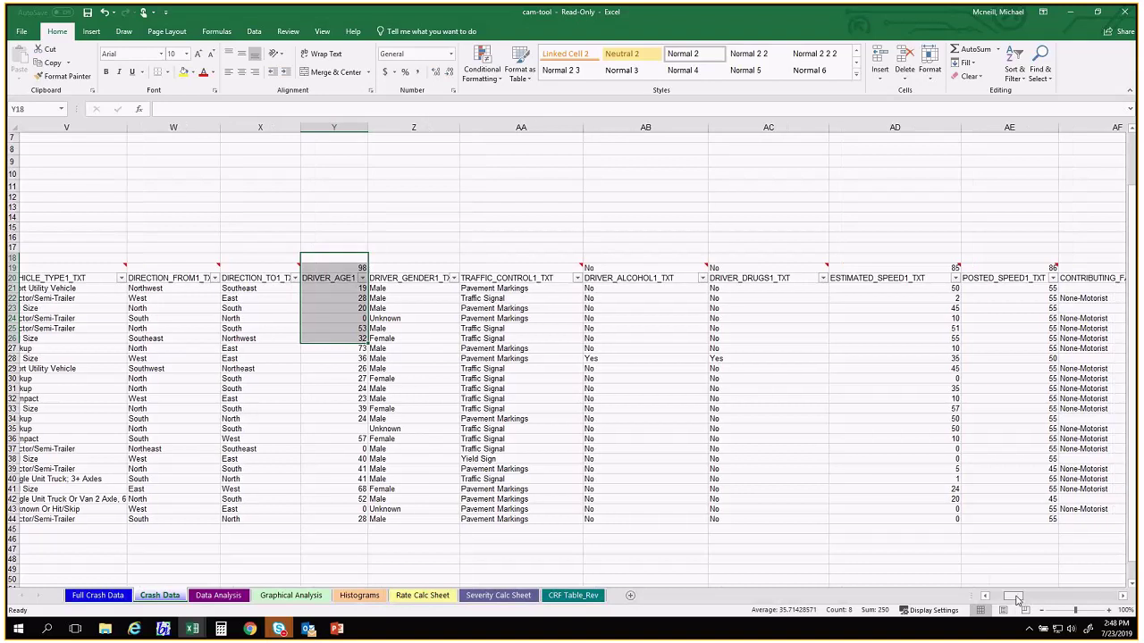
scroll(1016, 598, left, 1)
drag(1016, 599, 1027, 604)
drag(303, 278, 679, 296)
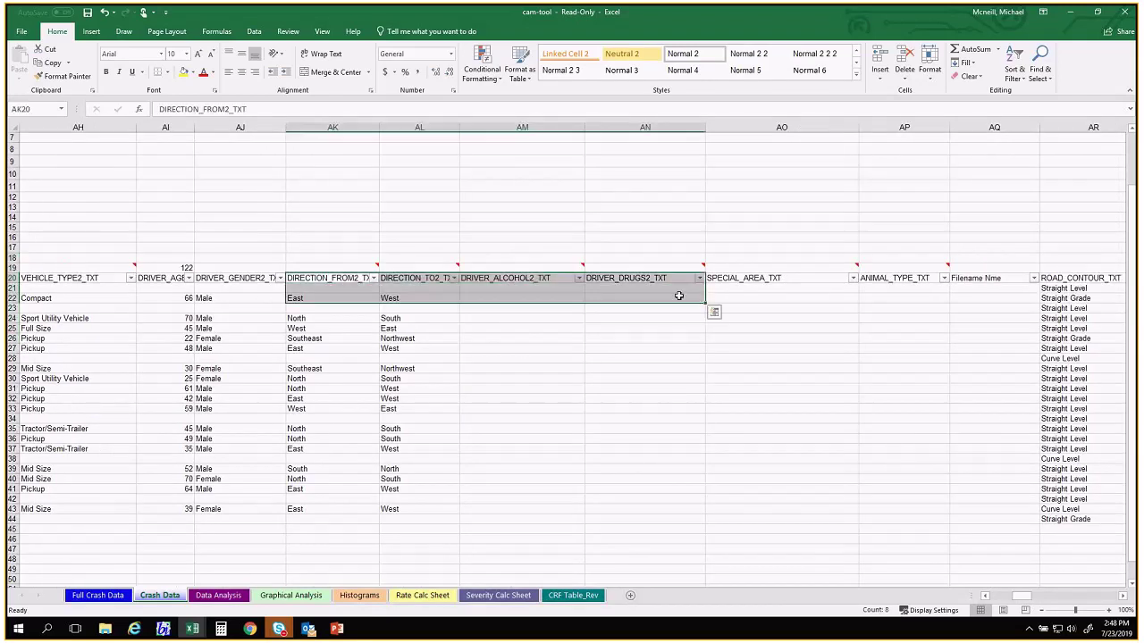
drag(1026, 600, 1023, 601)
drag(1022, 600, 1003, 600)
- Check the light condition entries, the sheet header and the crash report hyperlink column beside the records
click(891, 289)
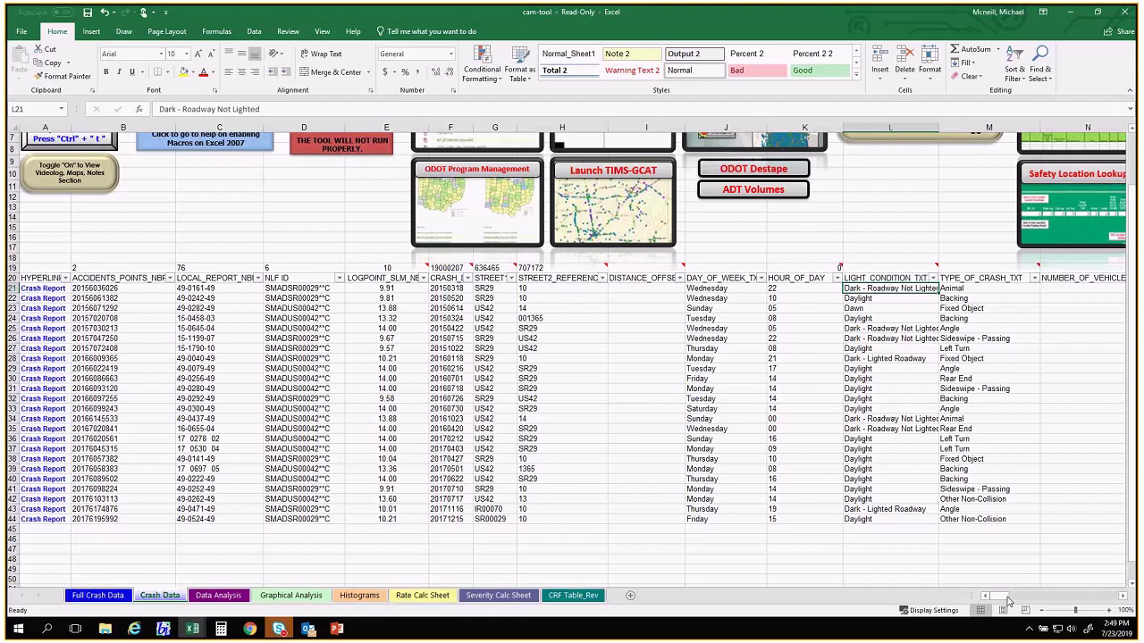
drag(1007, 599, 875, 554)
click(848, 405)
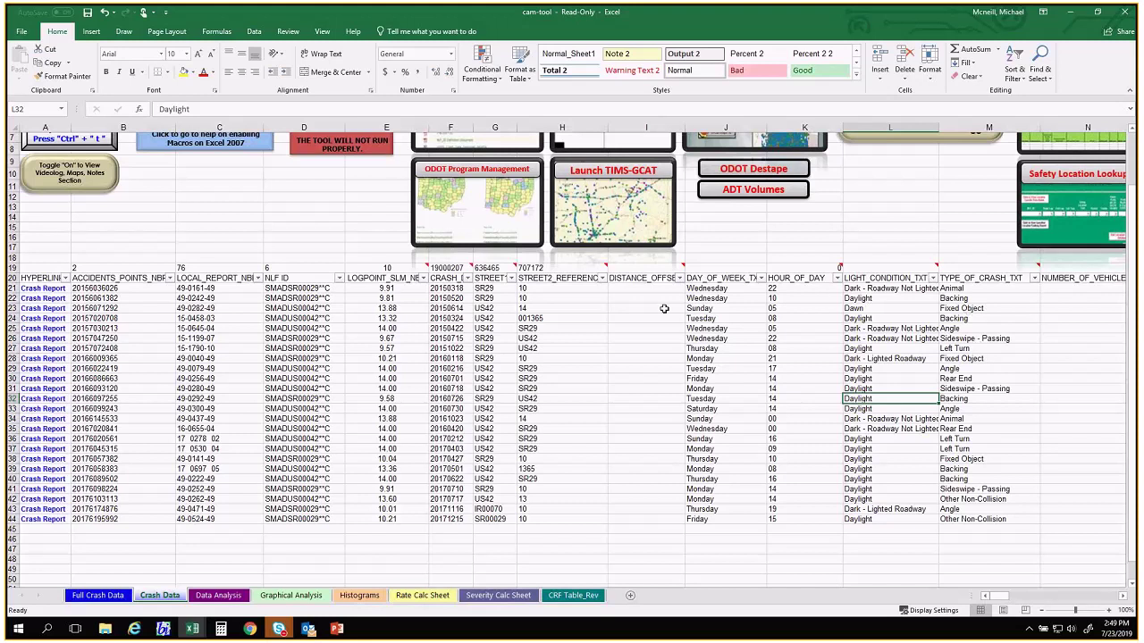
click(135, 293)
scroll(271, 367, up, 2)
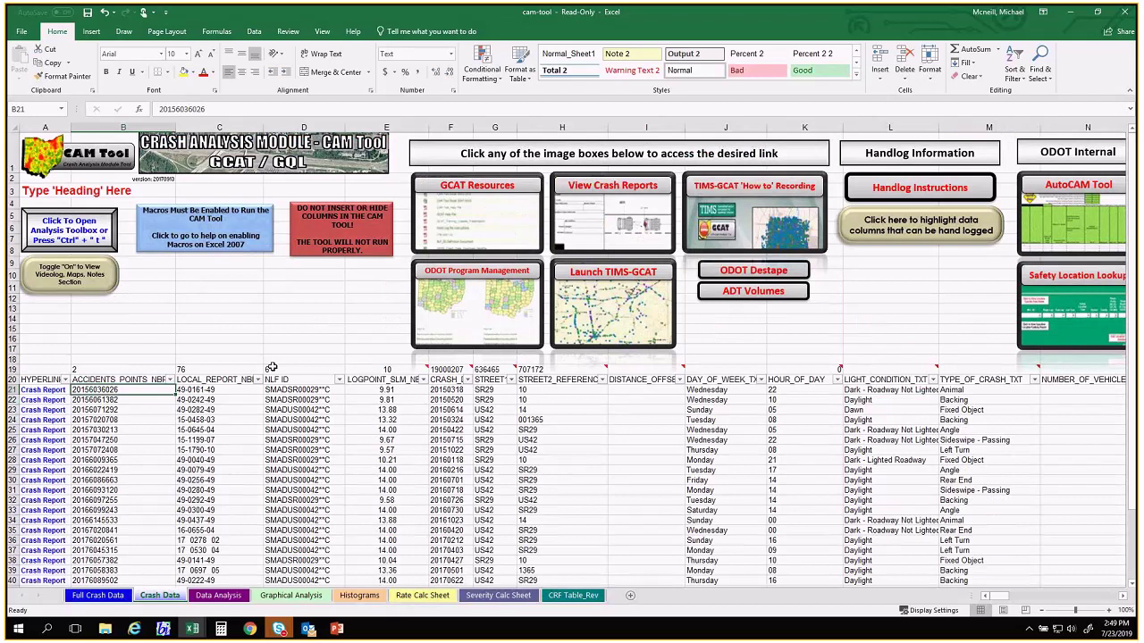
click(52, 361)
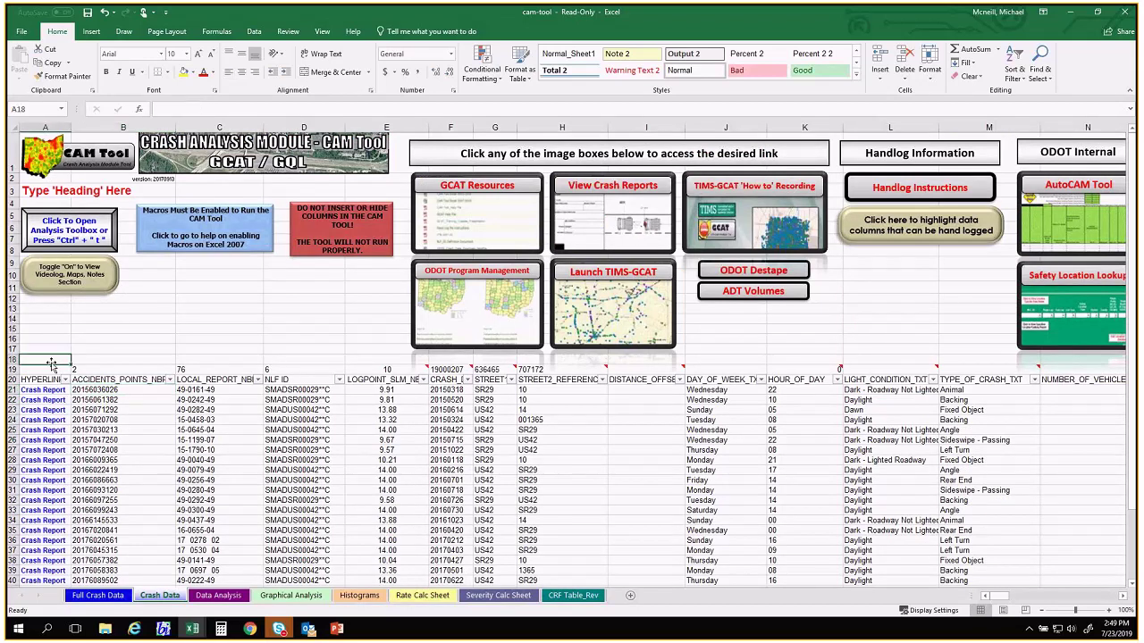
scroll(64, 380, down, 1)
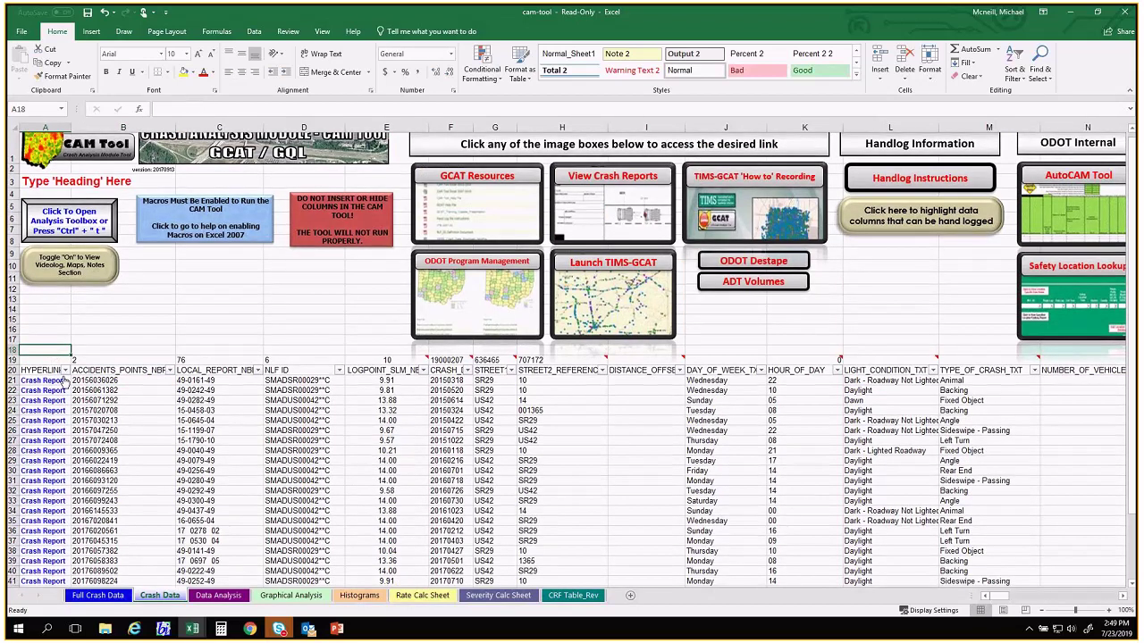
scroll(64, 380, down, 2)
- Open the crash report linked to the first record in row 21 and read down to its narrative and diagram
click(118, 340)
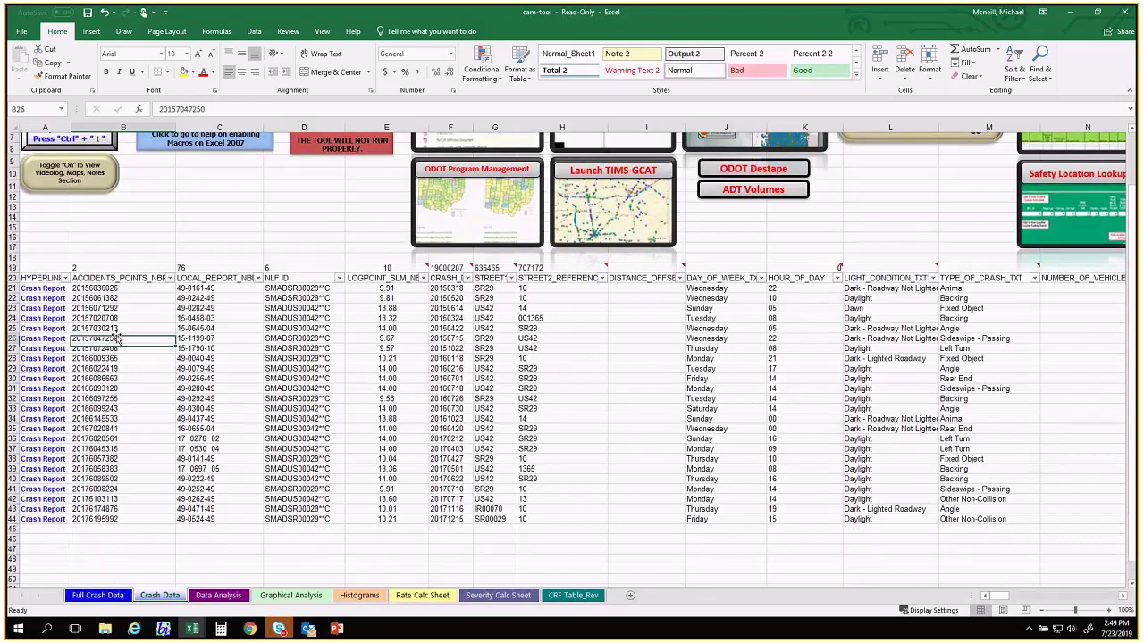
key(Up)
key(Up)
key(Up)
key(Up)
key(Up)
key(Left)
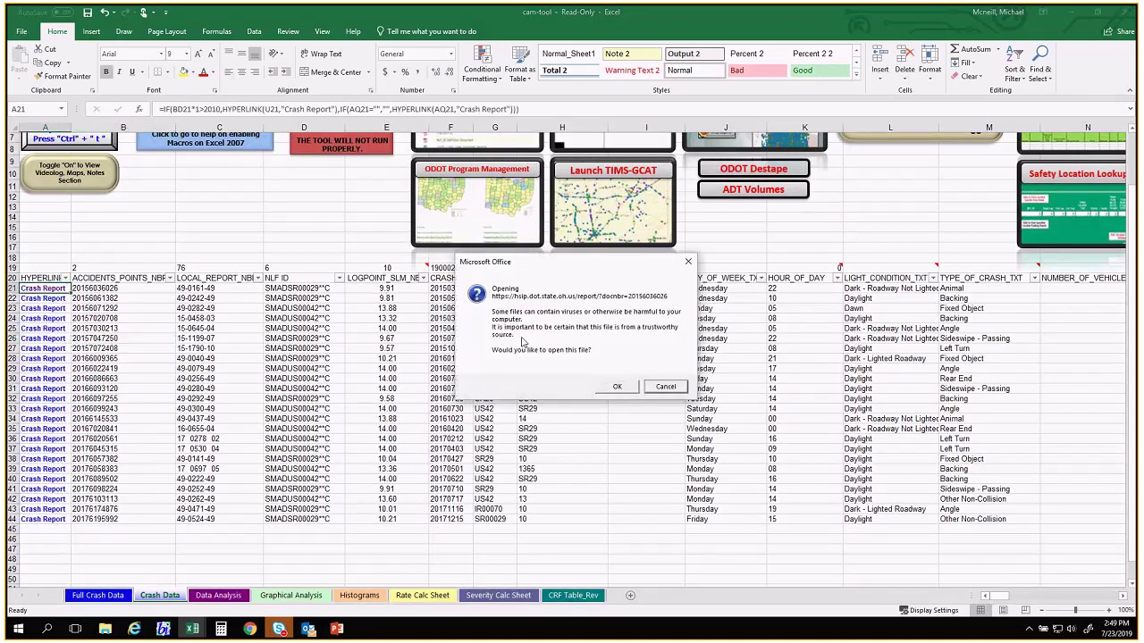
click(606, 389)
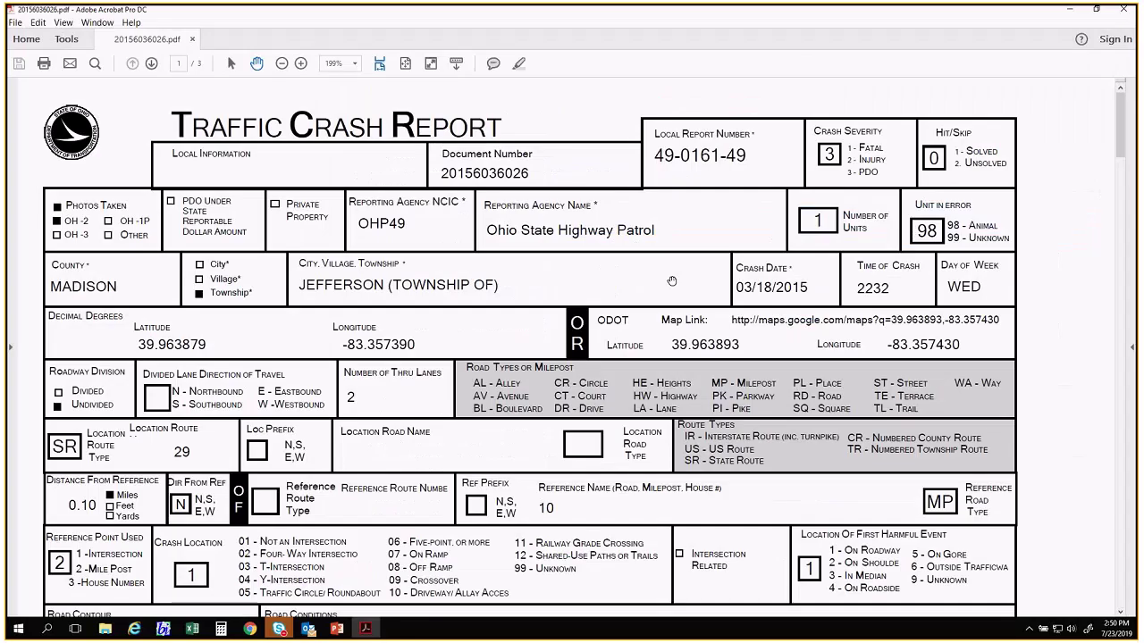
scroll(674, 279, down, 6)
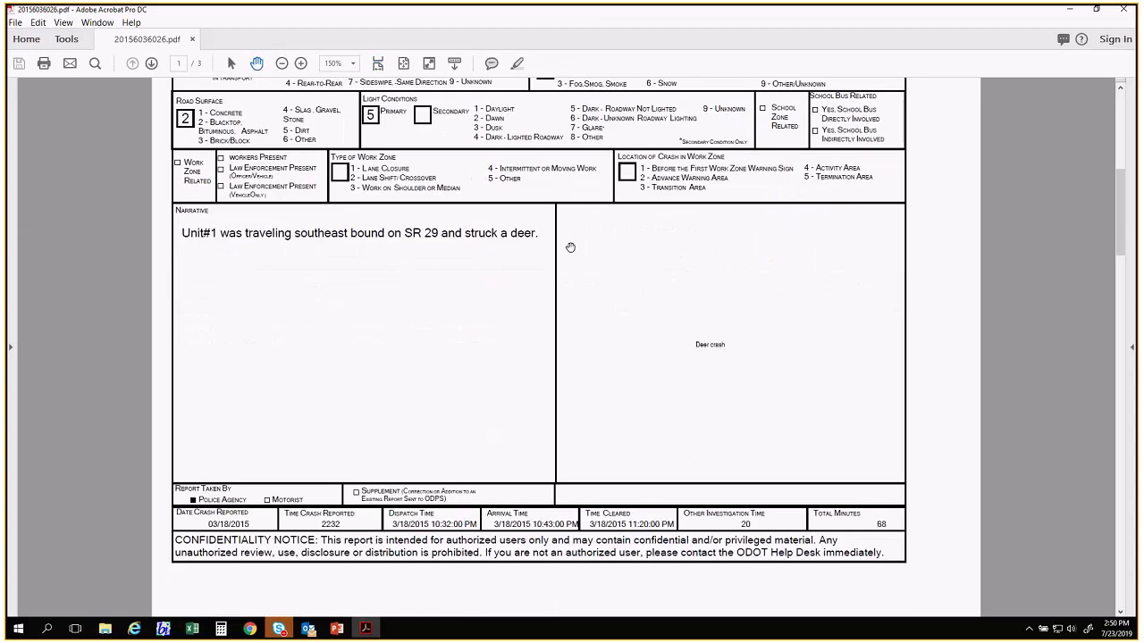
- Close the crash report and the browser's downloads list, and switch back to the cam-tool workbook in Excel
click(1124, 9)
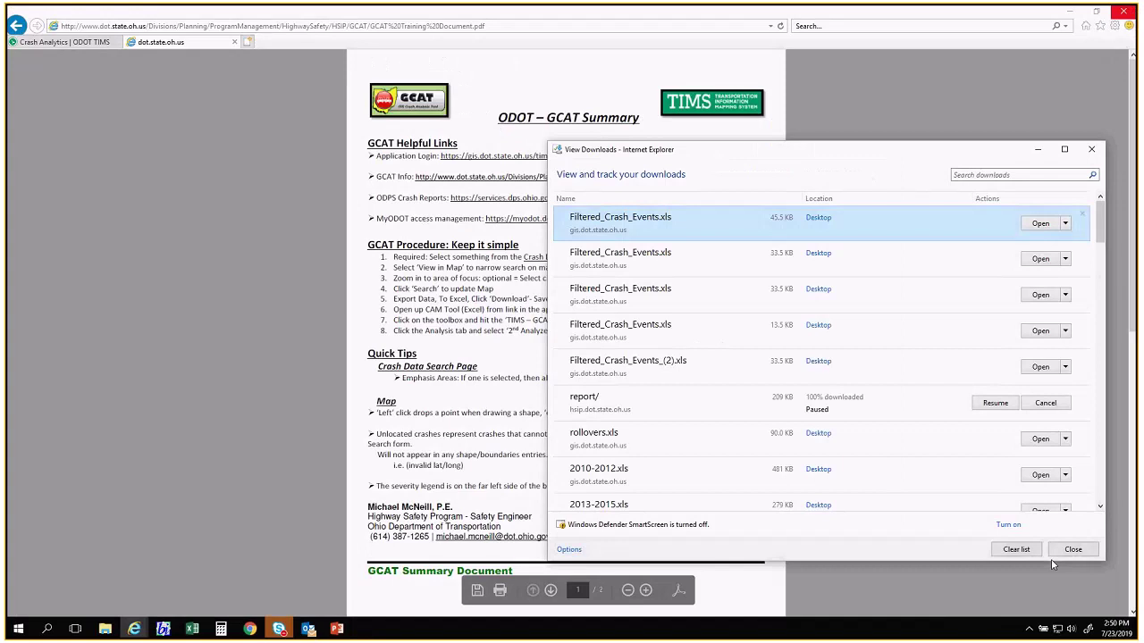
click(1063, 550)
mouse_move(134, 629)
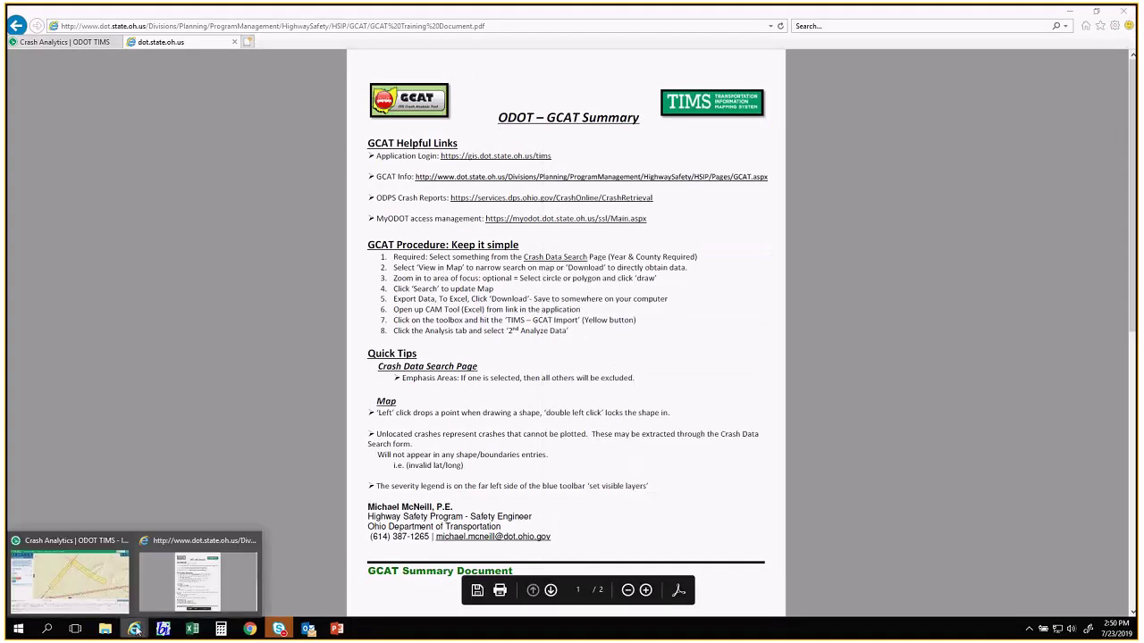
mouse_move(202, 616)
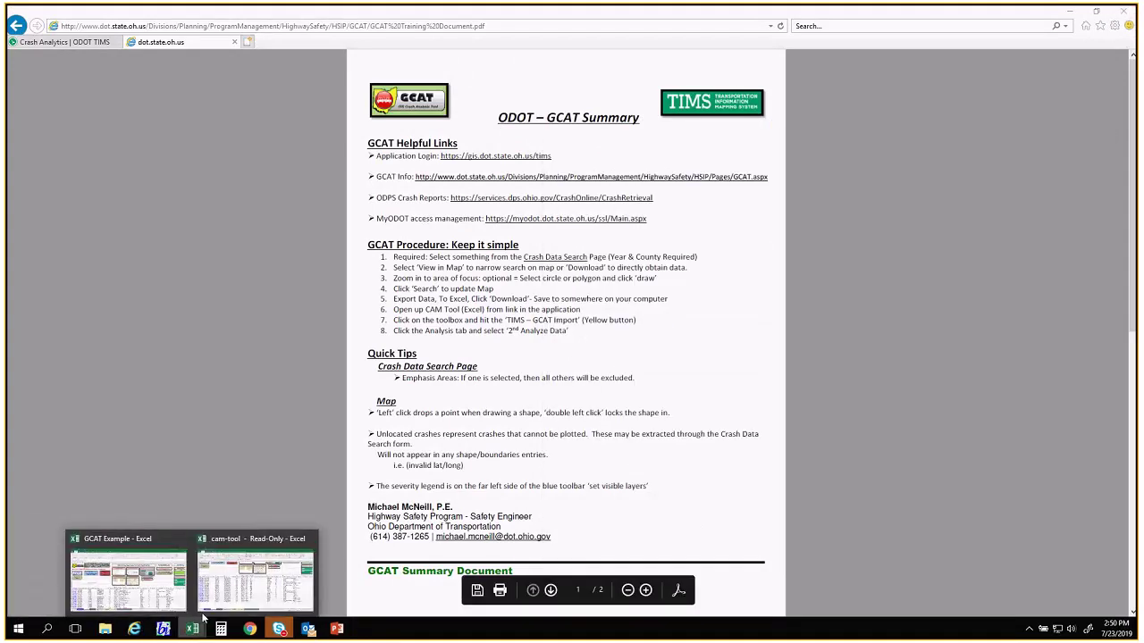
click(259, 585)
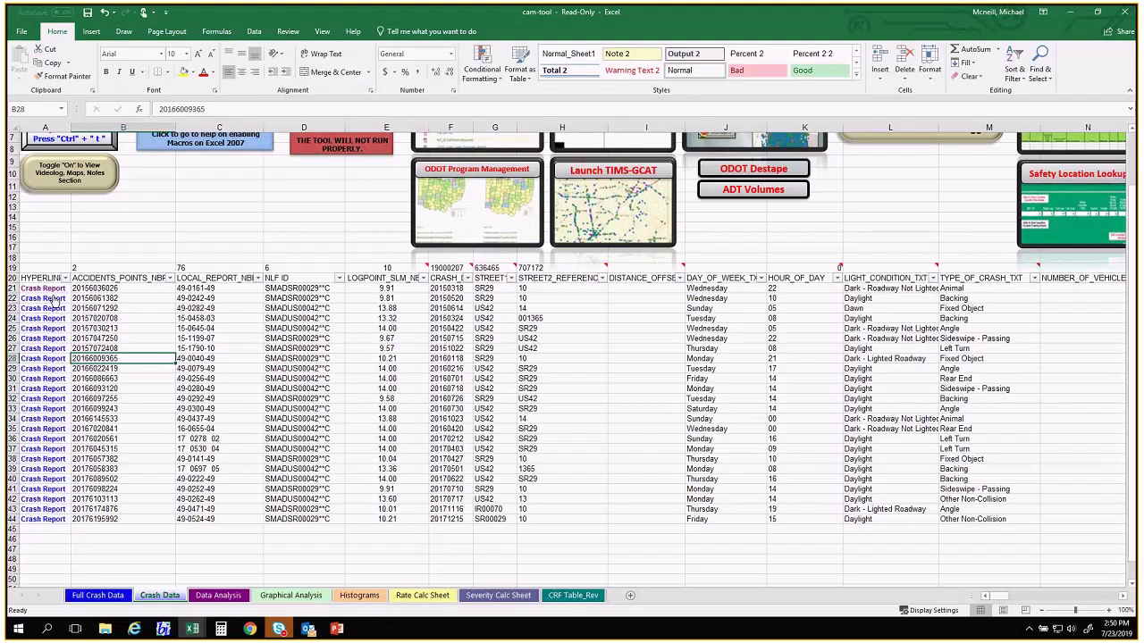
- Open the crash report linked to the second record in row 22, examine its narrative and collision diagram, and close it
click(56, 302)
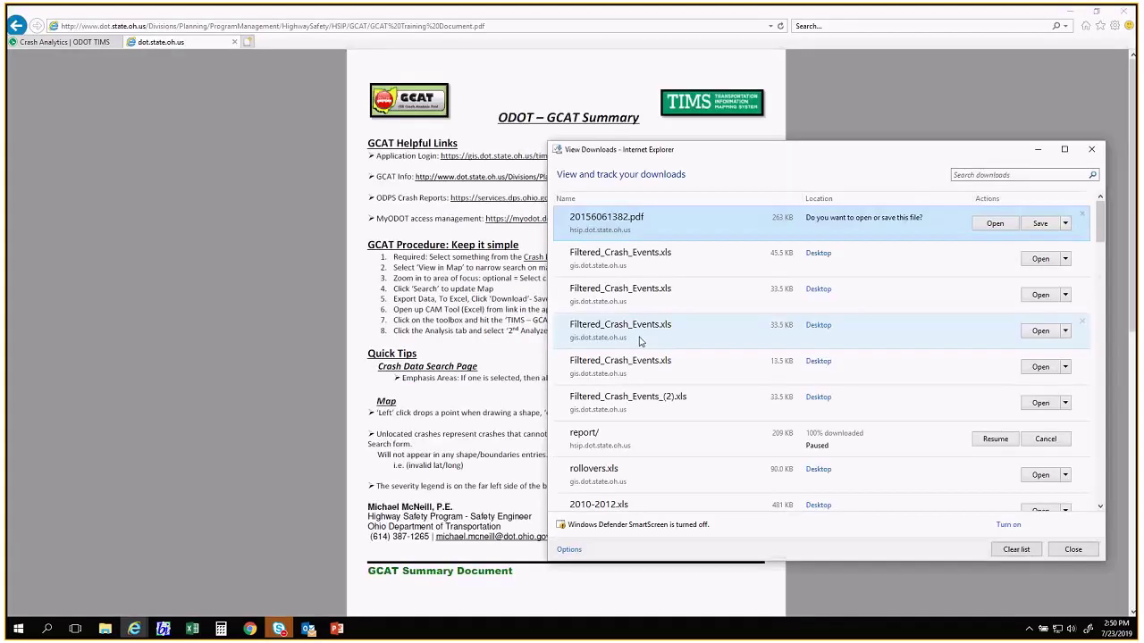
click(991, 224)
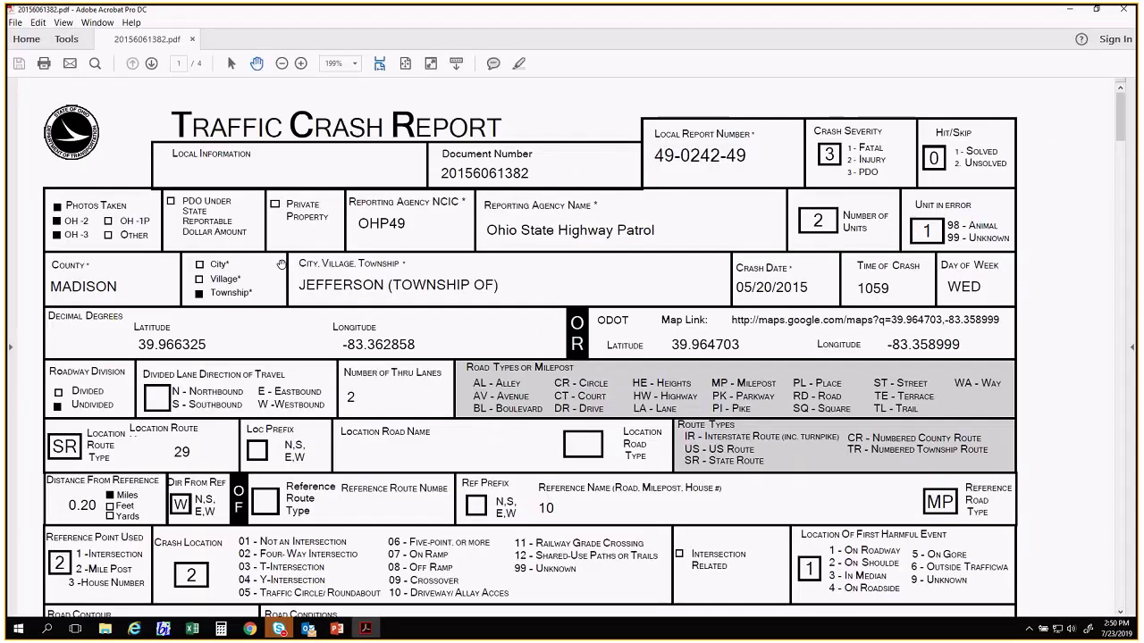
scroll(337, 296, down, 10)
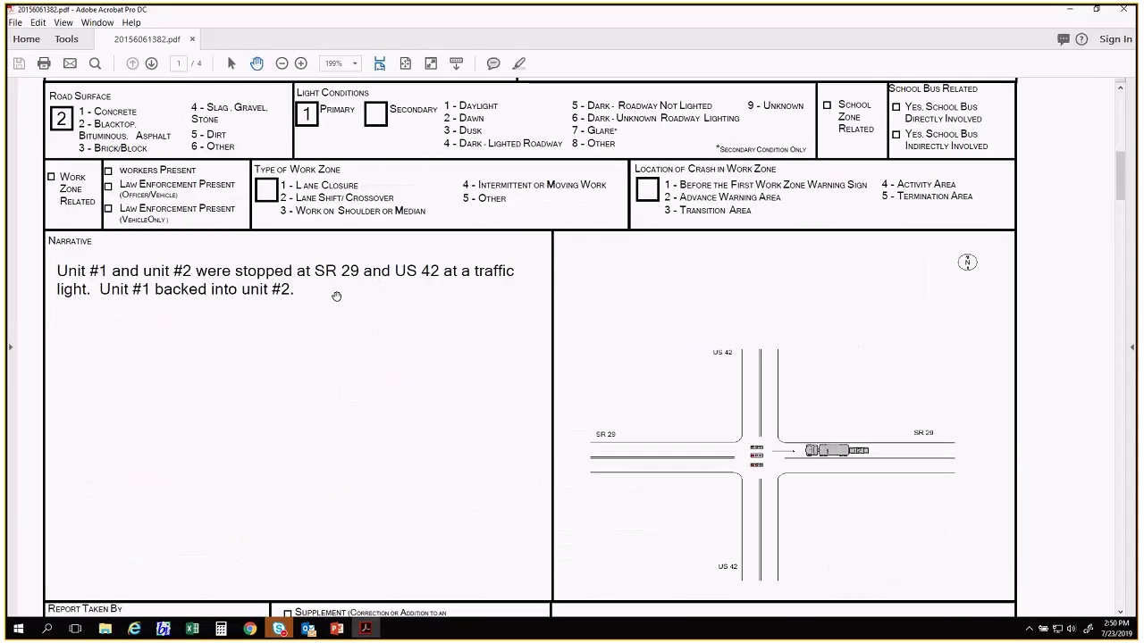
key(ctrl+minus)
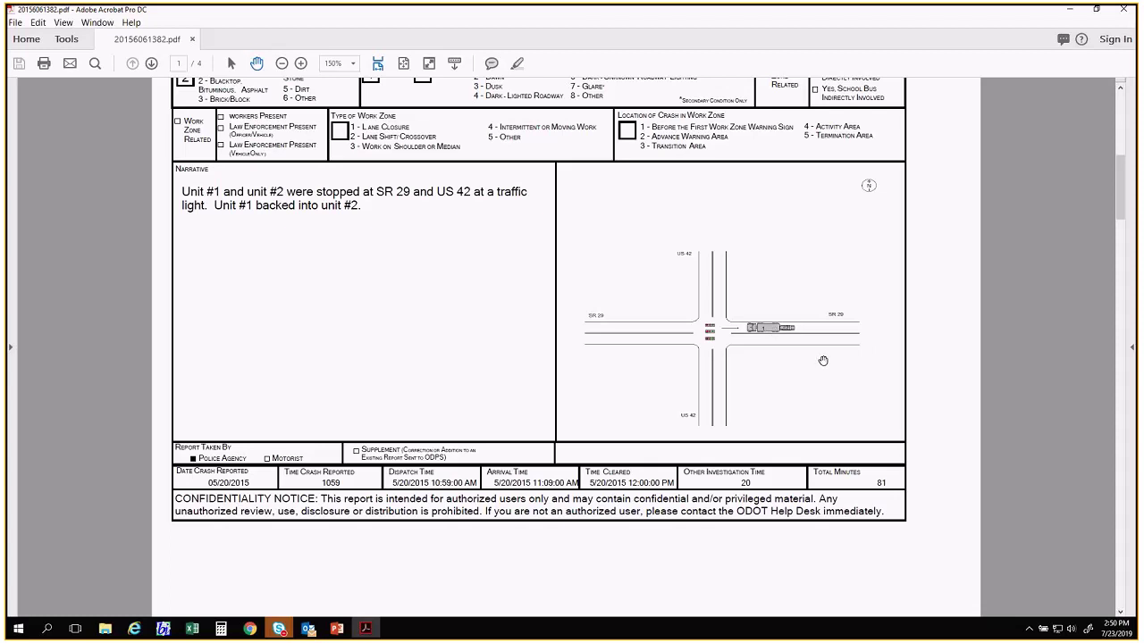
scroll(845, 356, up, 1)
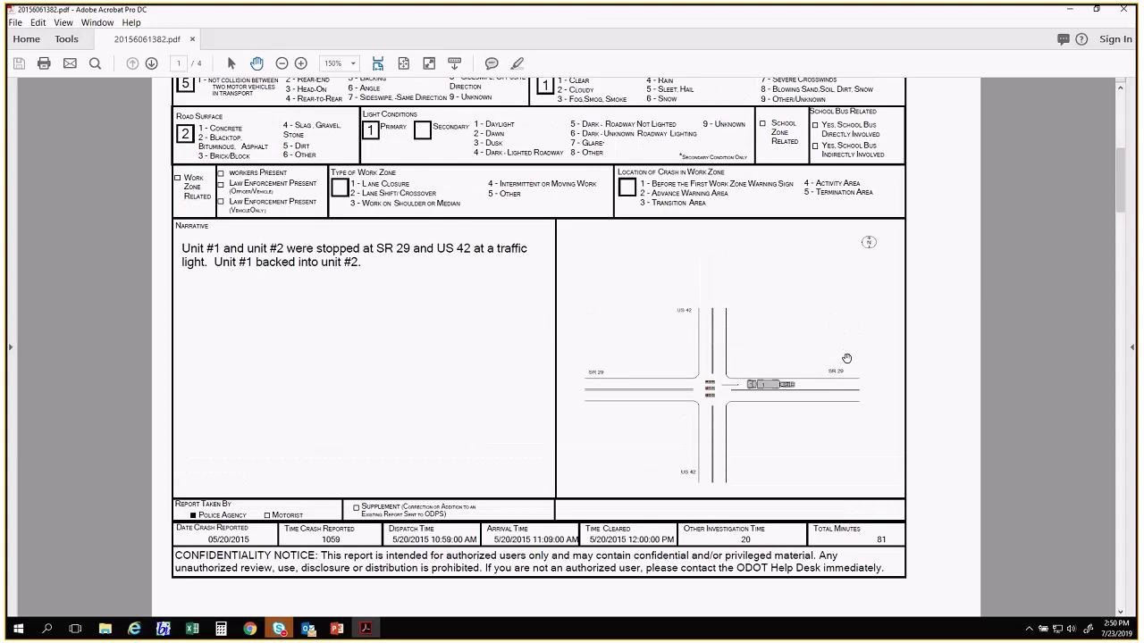
scroll(847, 357, up, 6)
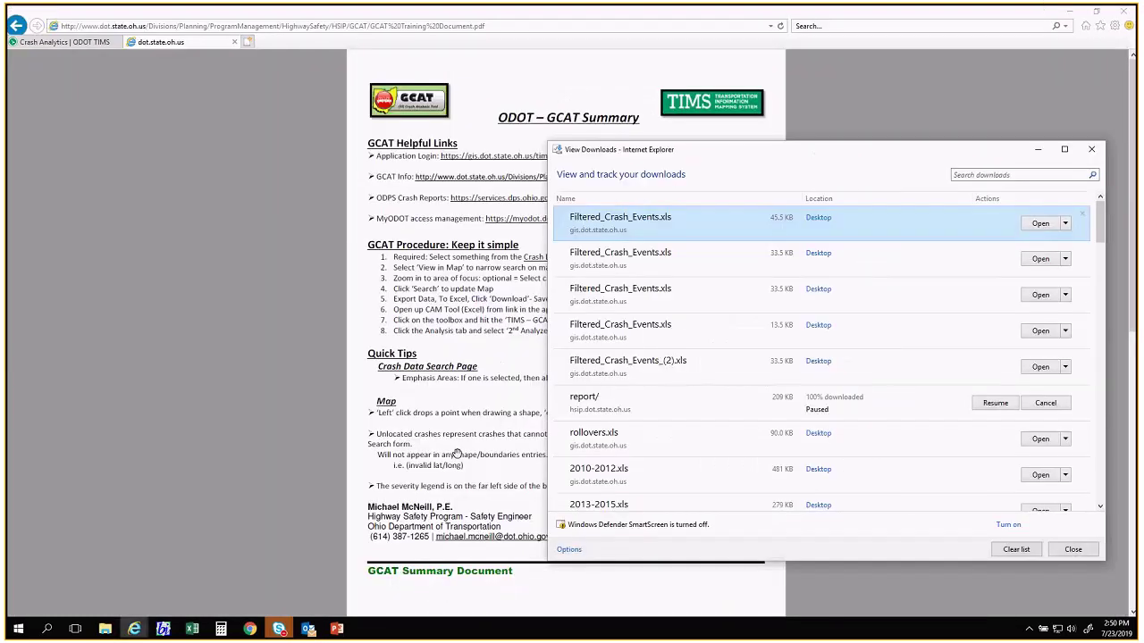
- Switch back to the cam-tool workbook in Excel and look over the accident numbers of the first three records
click(192, 629)
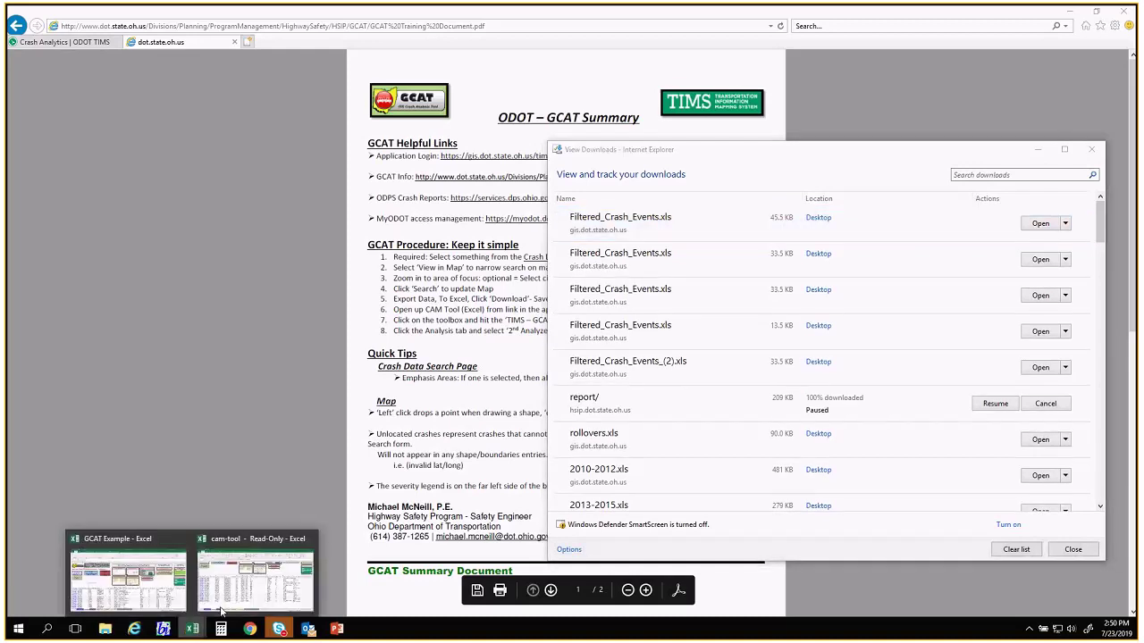
click(222, 609)
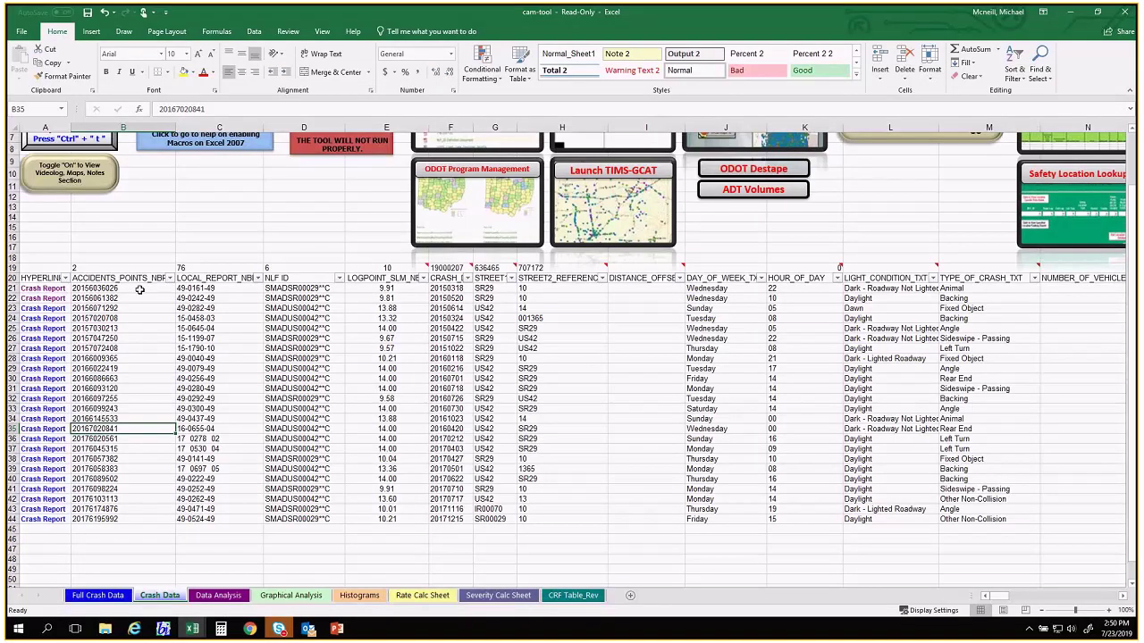
drag(139, 289, 116, 305)
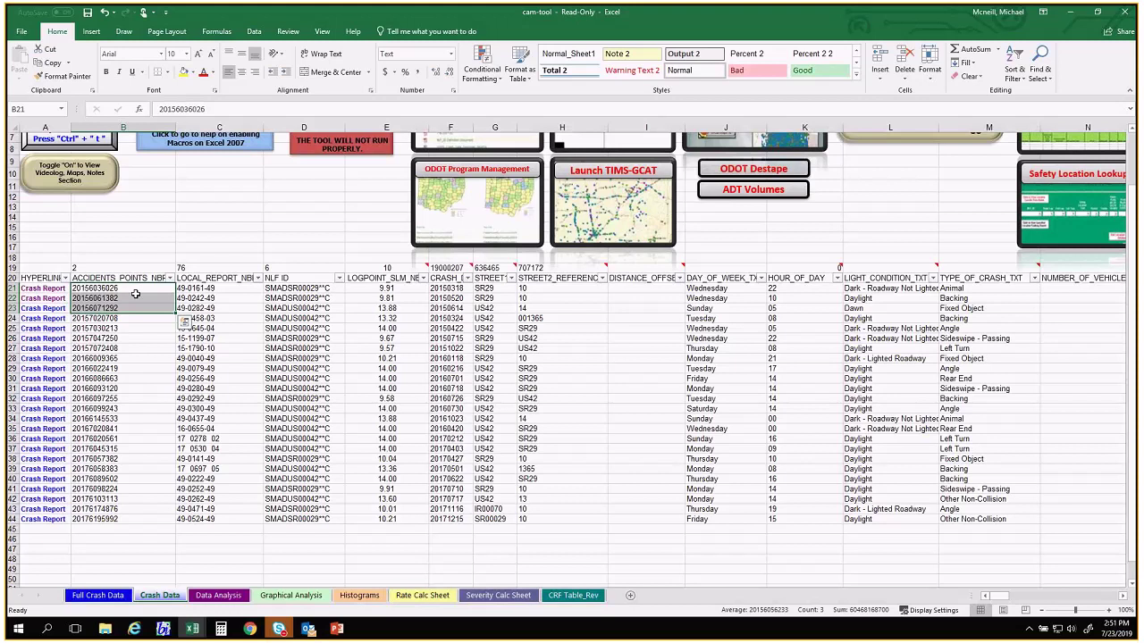
click(134, 248)
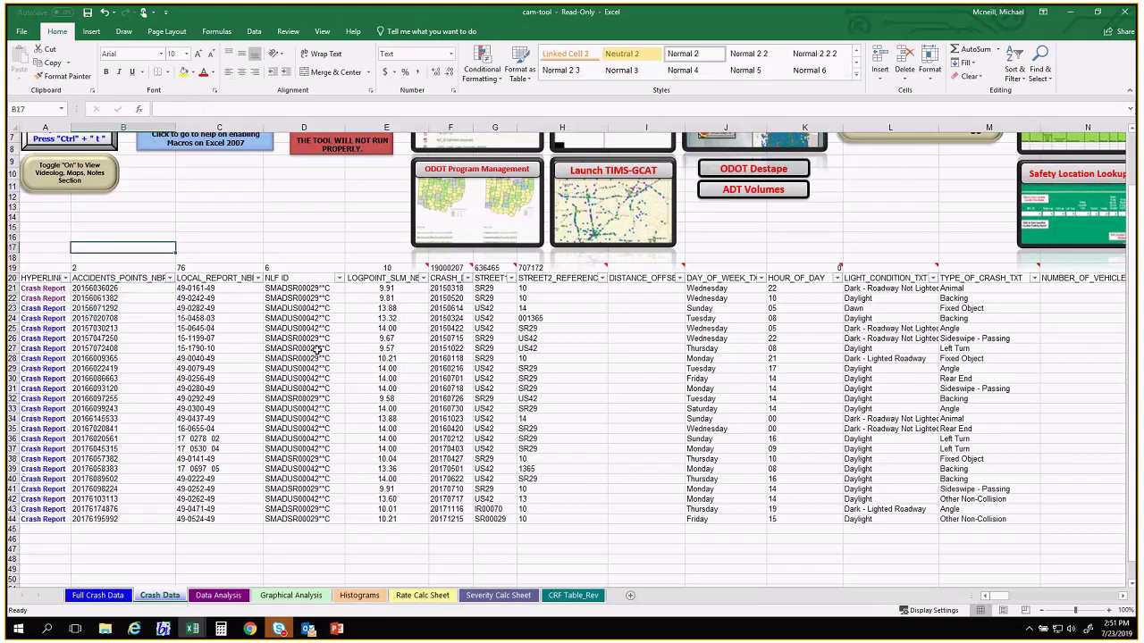
- Look over the remaining Crash Data columns and the Graphical Analysis charts, and return to the top of the Crash Data sheet
click(304, 318)
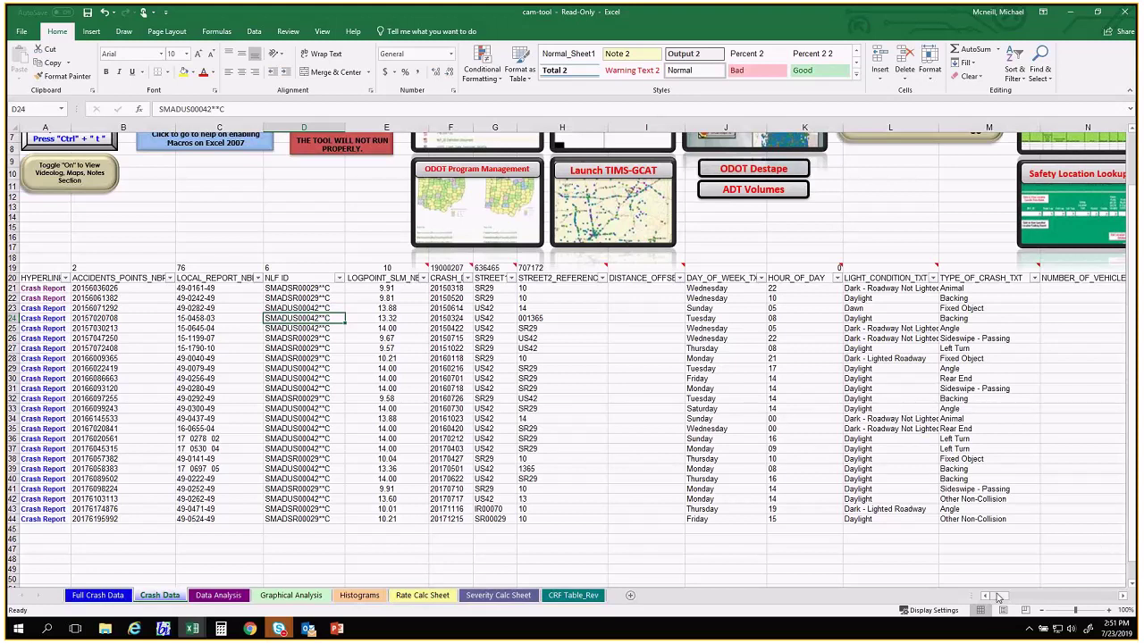
drag(999, 597, 991, 599)
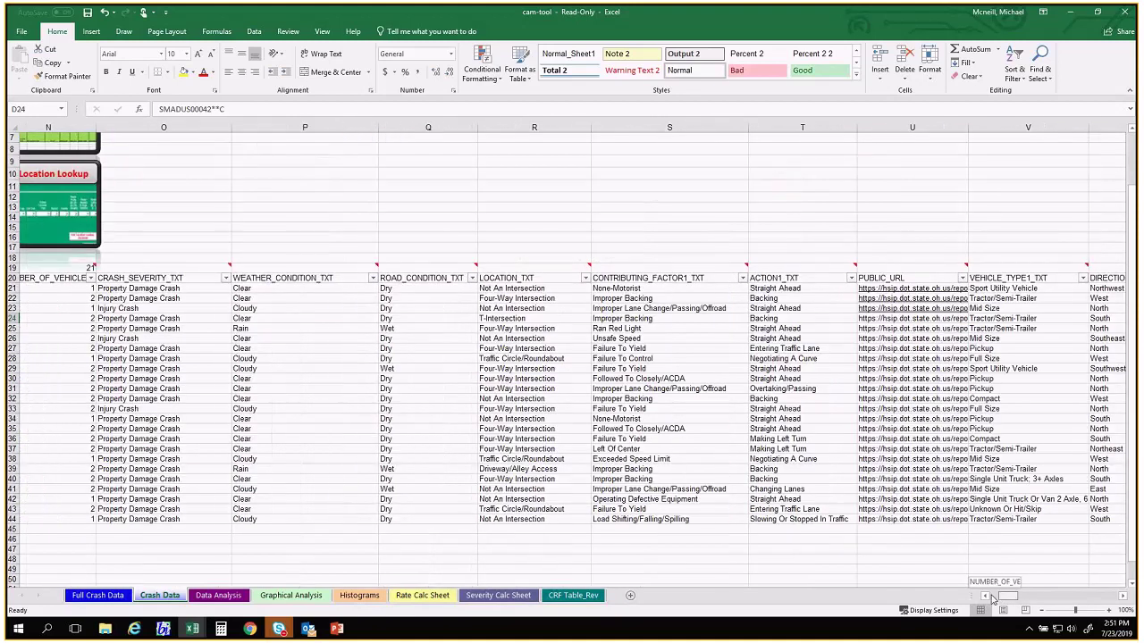
click(291, 595)
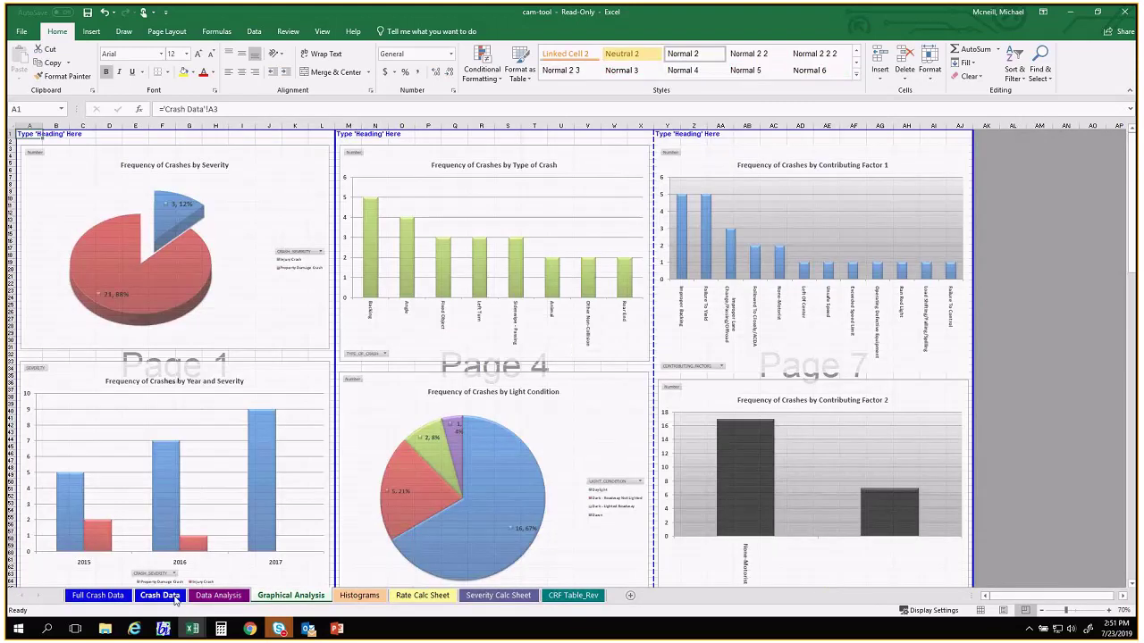
click(160, 595)
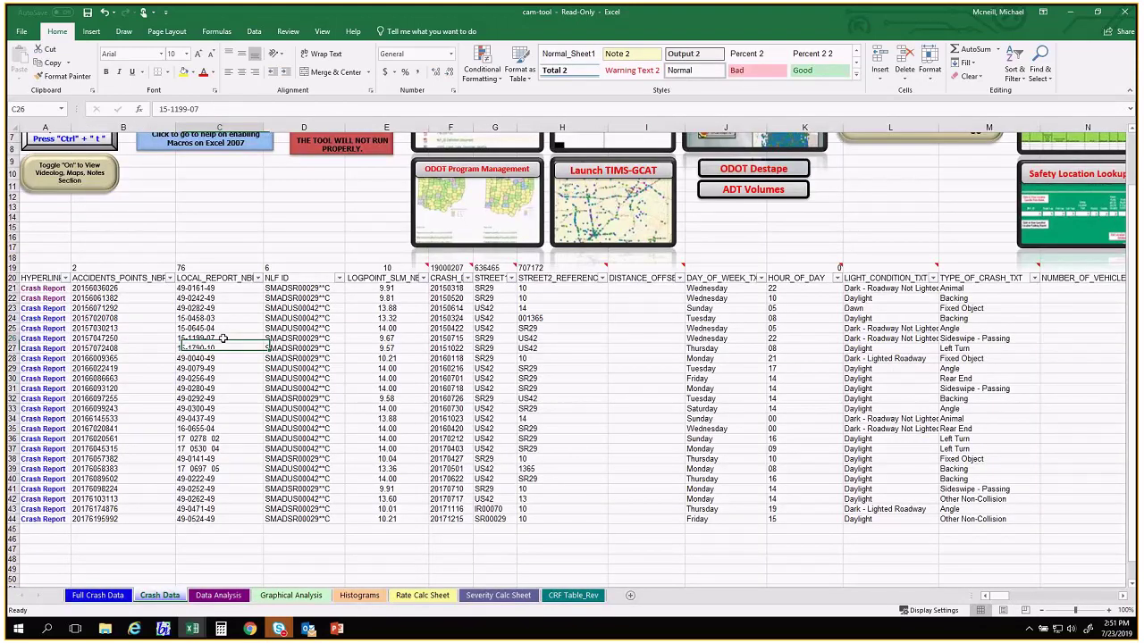
key(ctrl+Home)
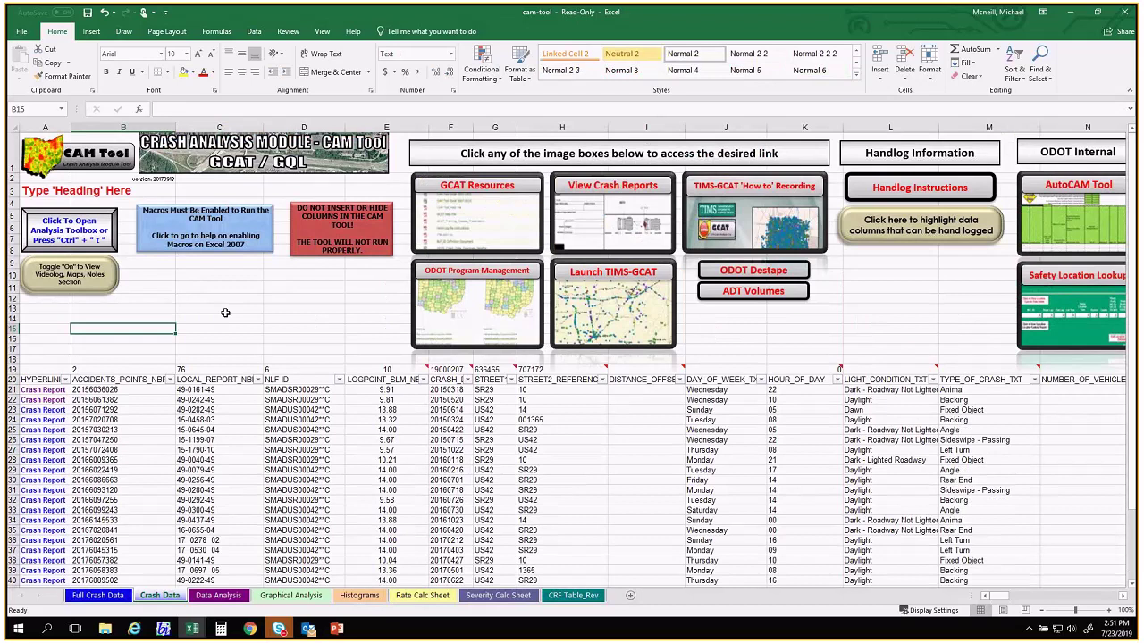
click(226, 318)
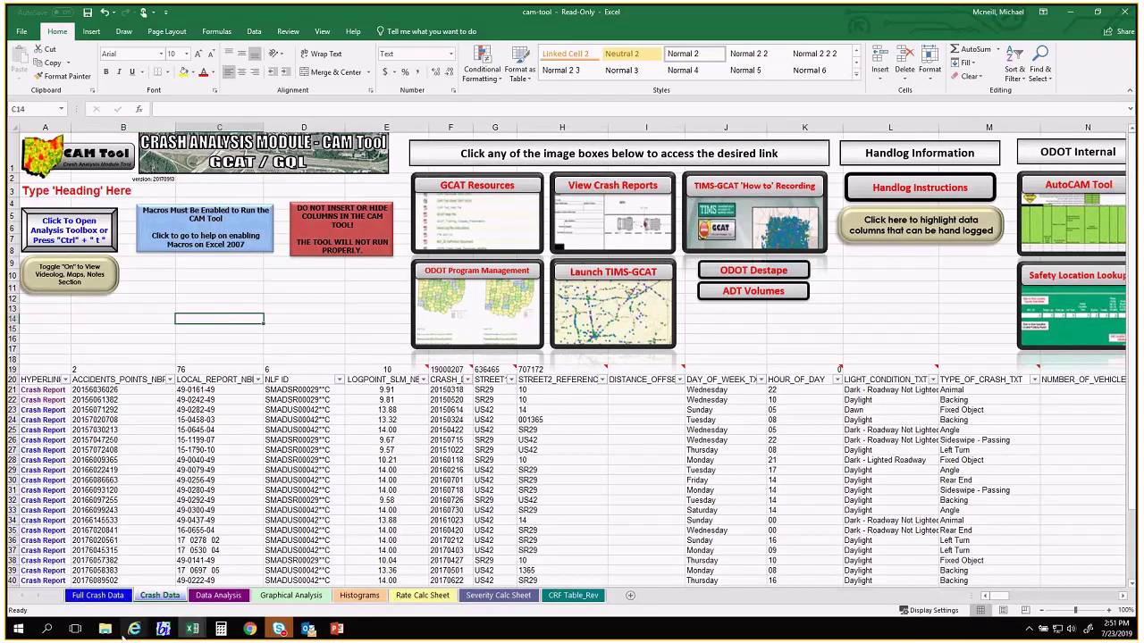
- Close the browser's downloads list and switch to the ODOT TIMS Crash Analytics map in Internet Explorer
mouse_move(134, 629)
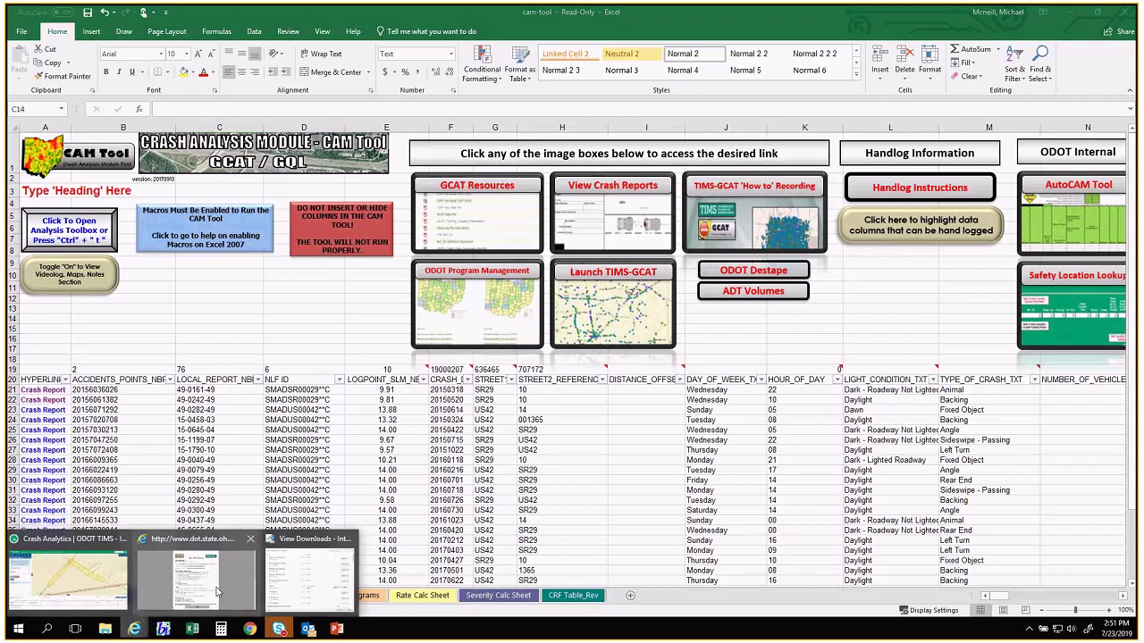
click(309, 576)
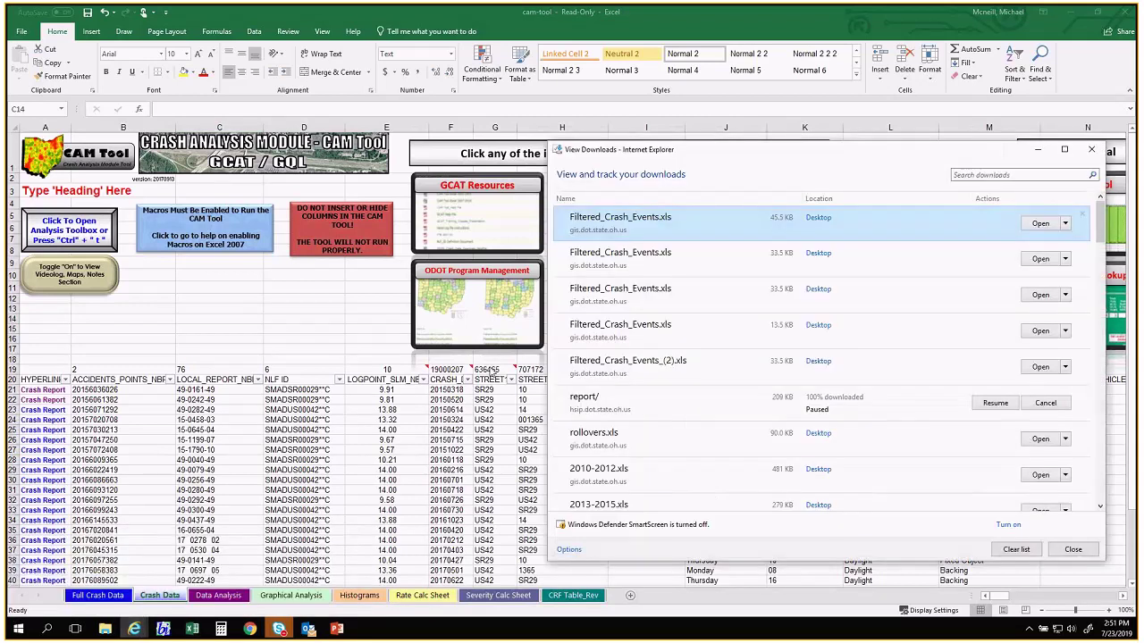
click(1091, 153)
mouse_move(134, 629)
click(90, 592)
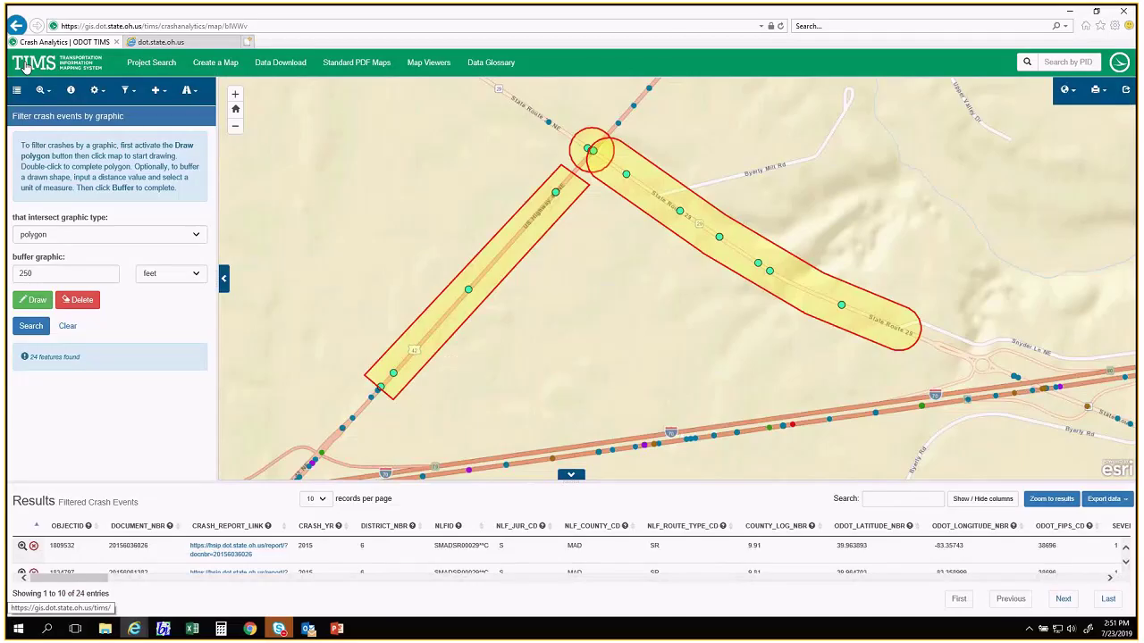
- Return to the Crash Data Search page, clear all previous search criteria, and collapse the Location section
click(27, 68)
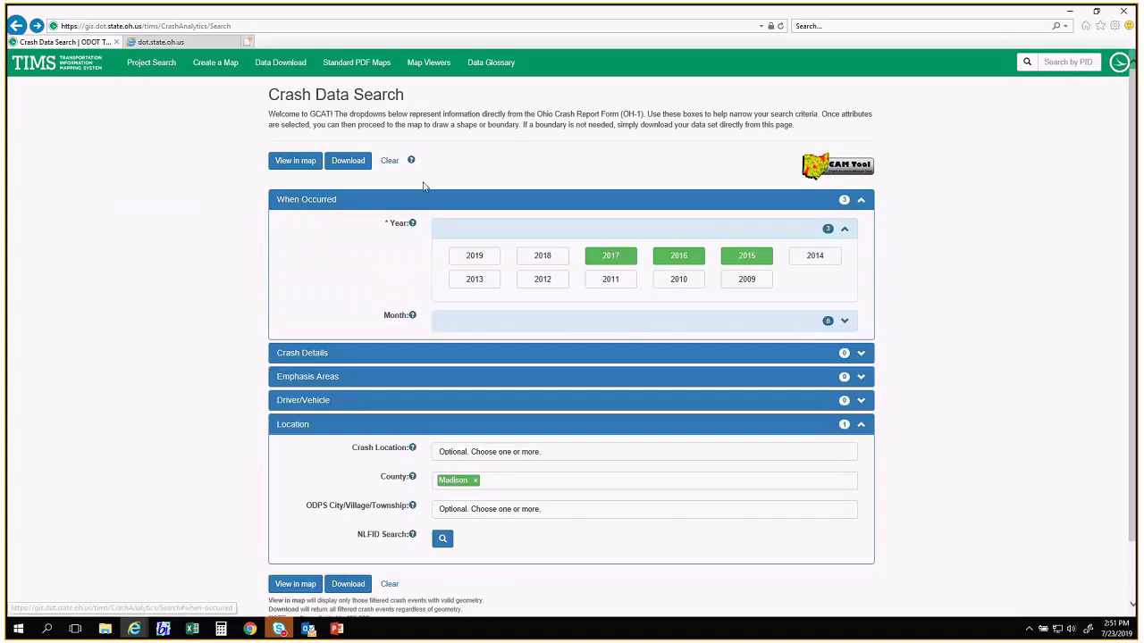
click(390, 160)
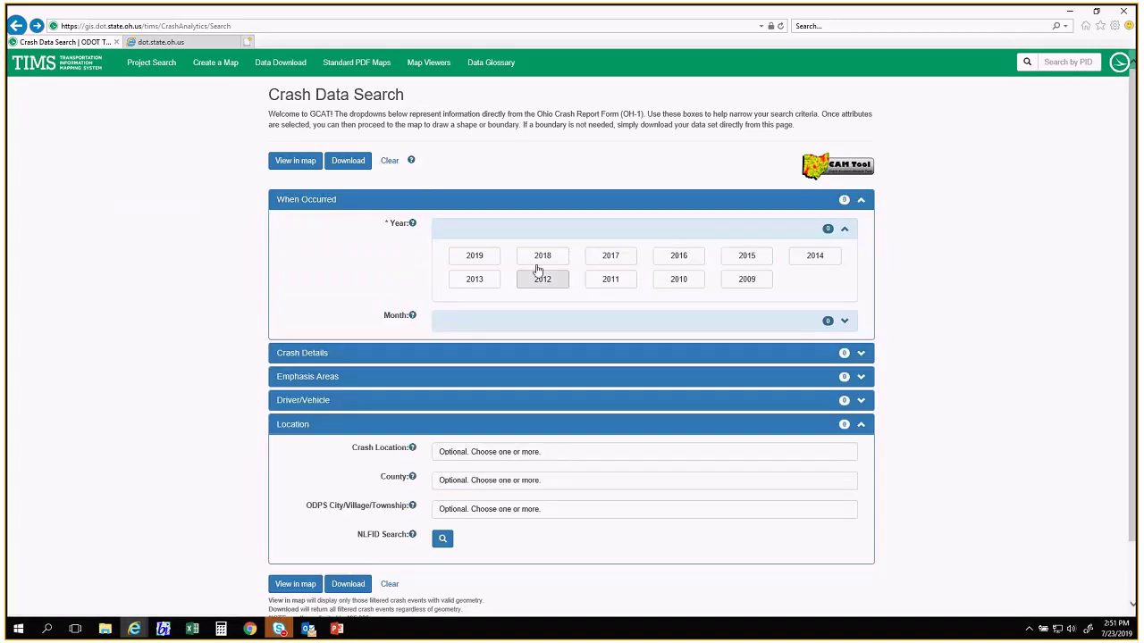
click(420, 419)
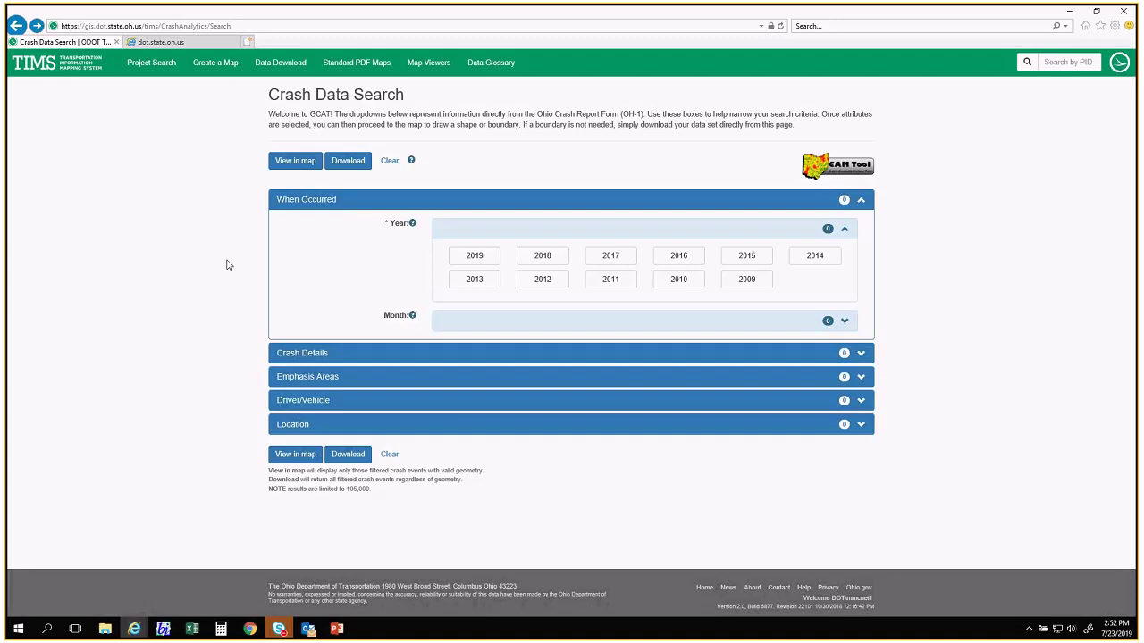
- Limit the crash search to the years 2018, 2017 and 2016
click(542, 258)
click(592, 259)
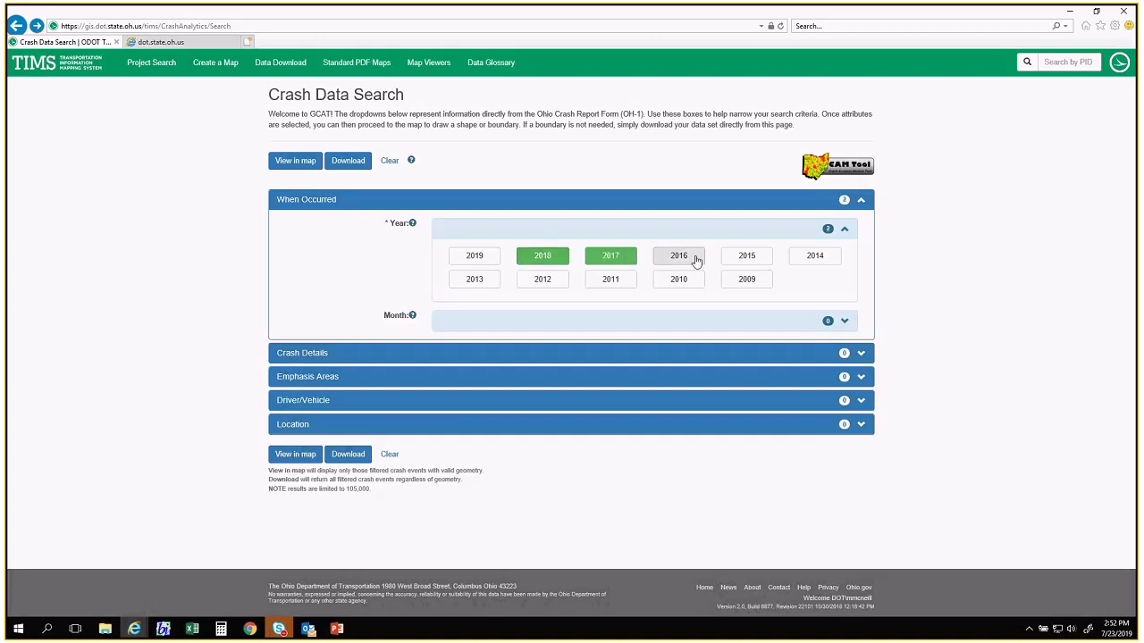
click(696, 261)
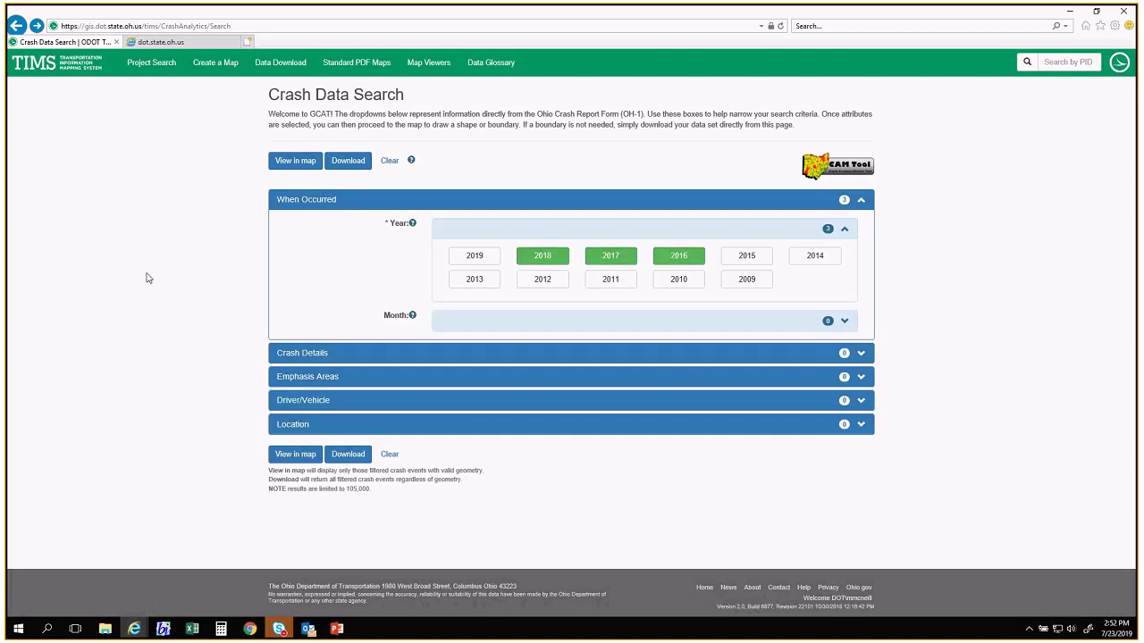
- Restrict the crash severity to Incapacitating and Fatal in the crash details
click(304, 354)
scroll(205, 334, down, 1)
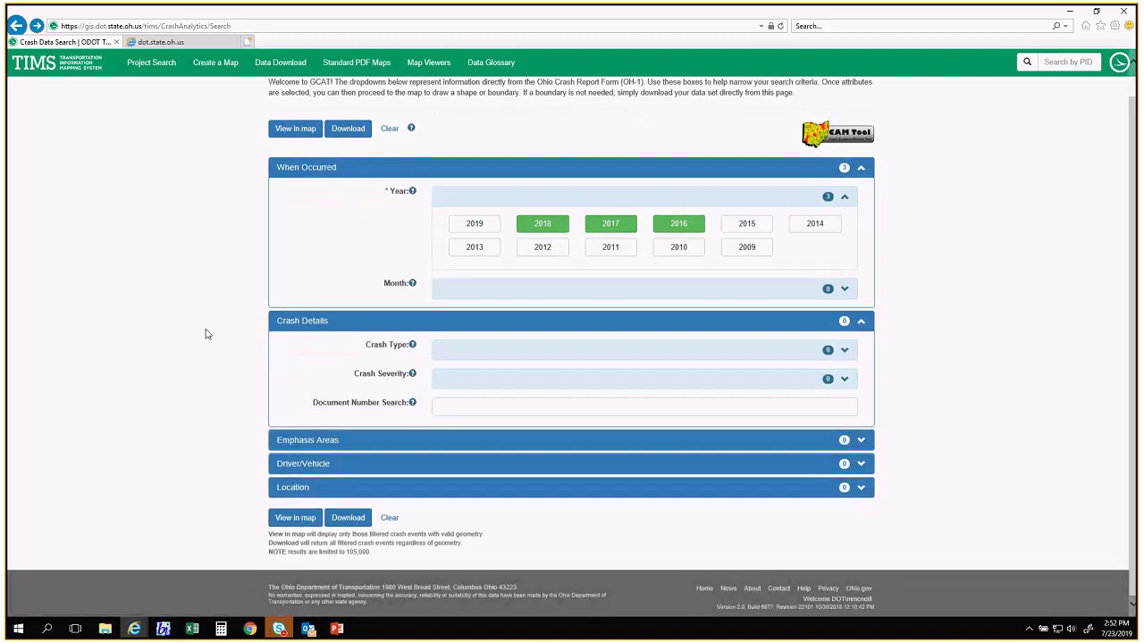
click(467, 379)
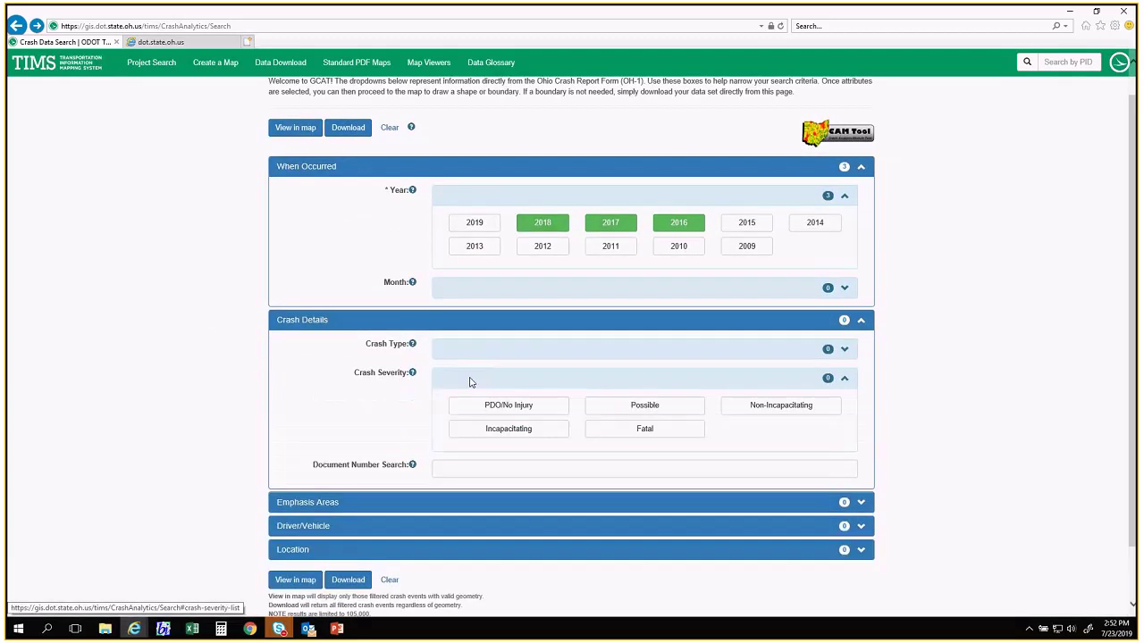
click(533, 431)
click(625, 431)
- Expand the emphasis areas and filter the crash search by Motorcycle
scroll(260, 380, down, 2)
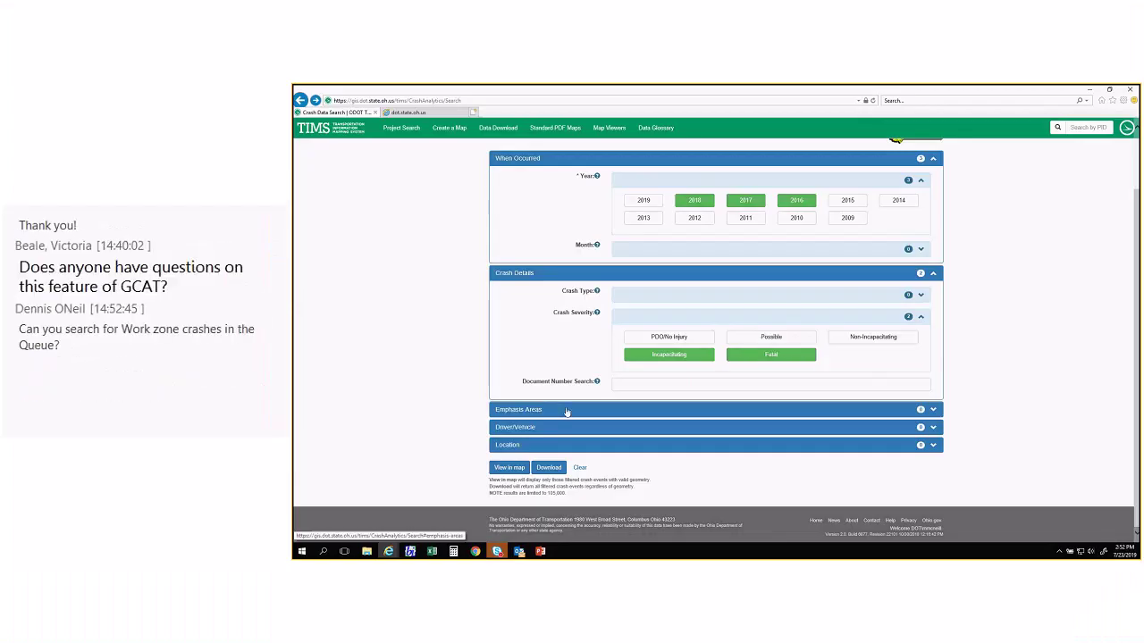
click(308, 439)
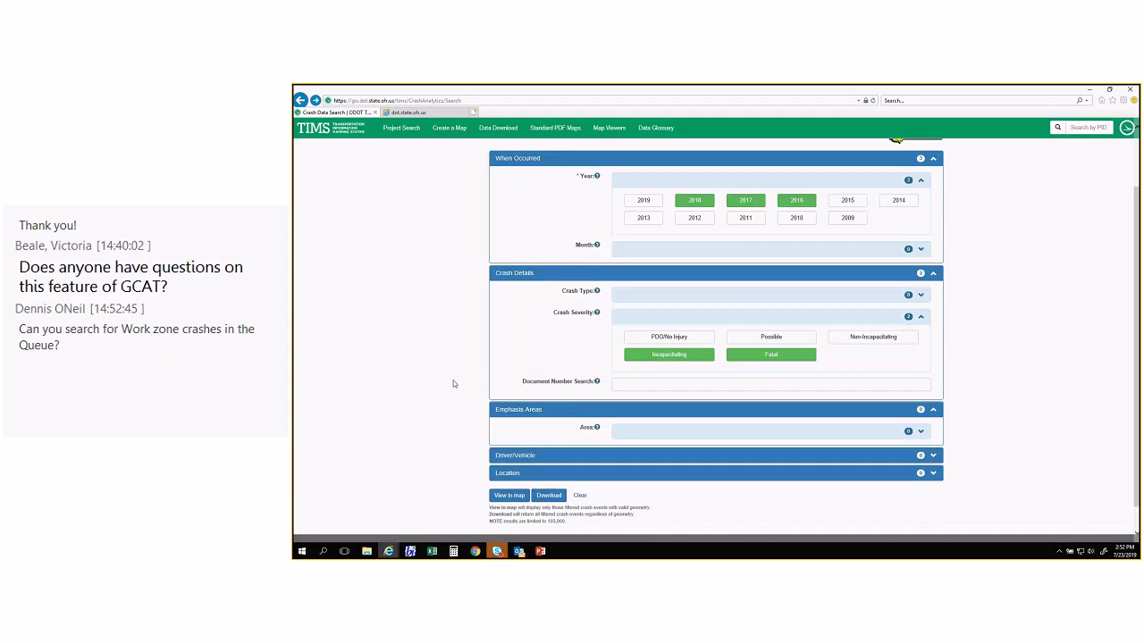
click(642, 436)
scroll(646, 436, down, 3)
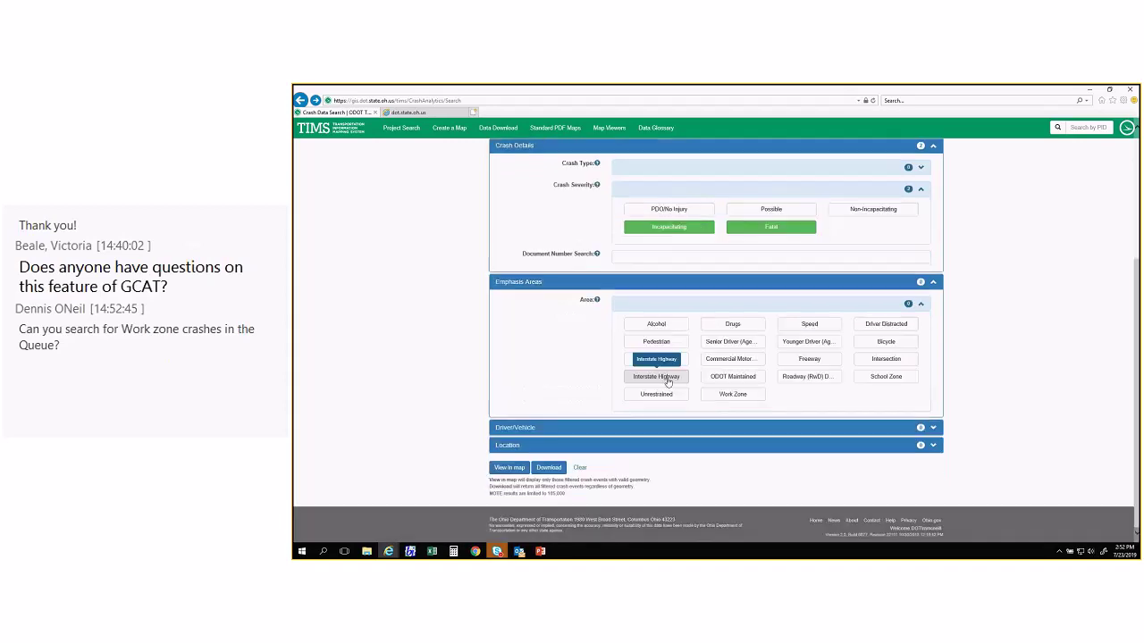
click(659, 359)
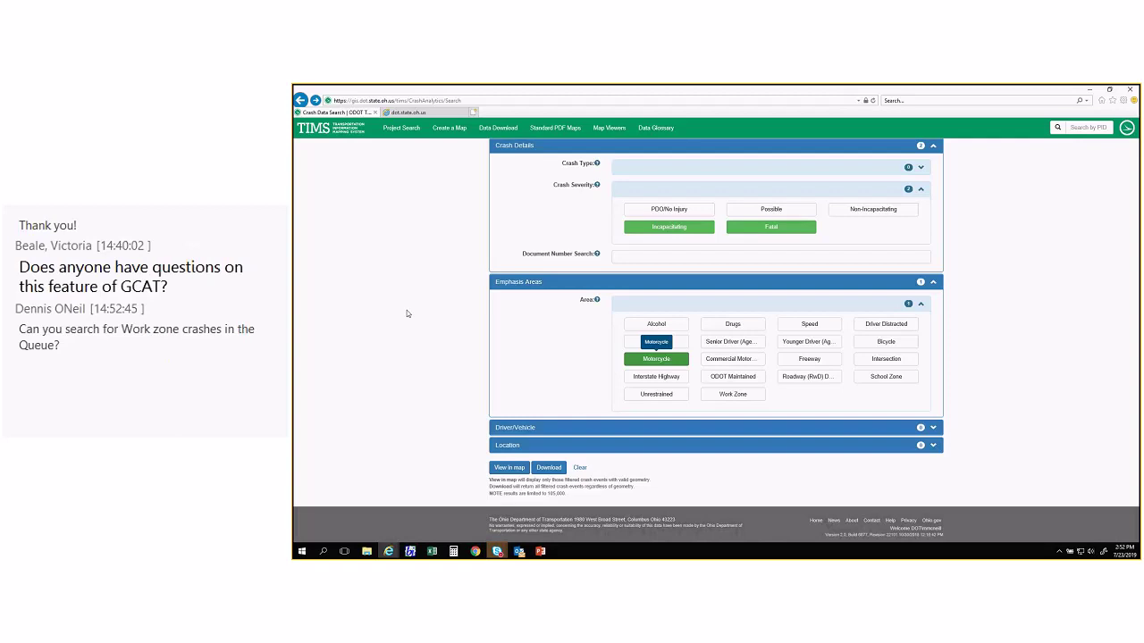
- Try the Work Zone emphasis area in place of Motorcycle, and restore the Motorcycle selection
click(648, 362)
click(743, 396)
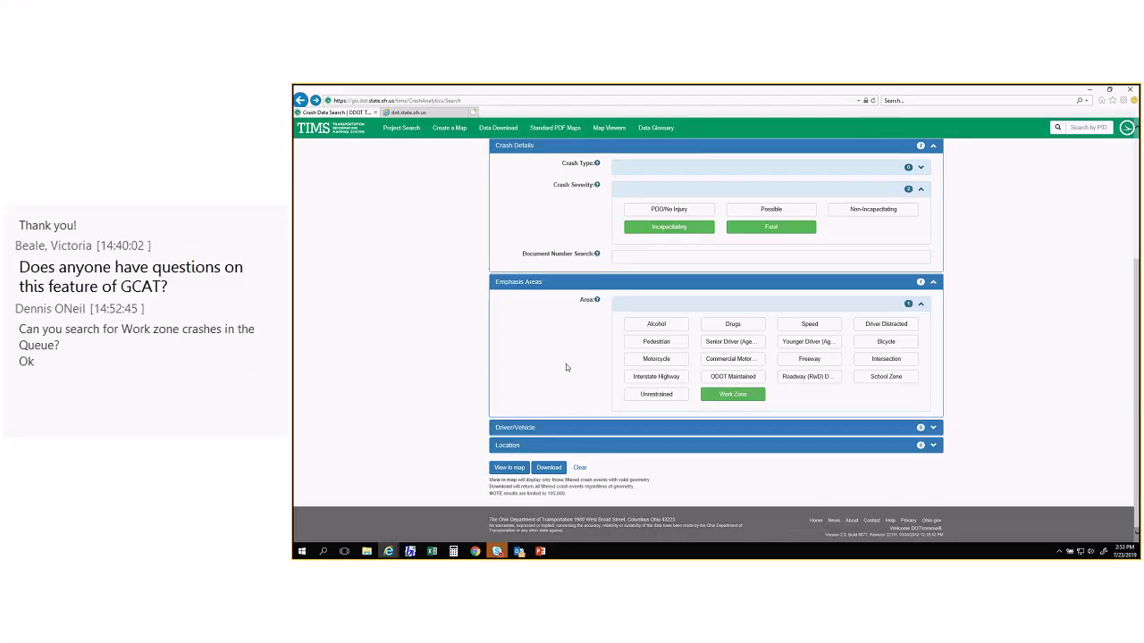
click(741, 397)
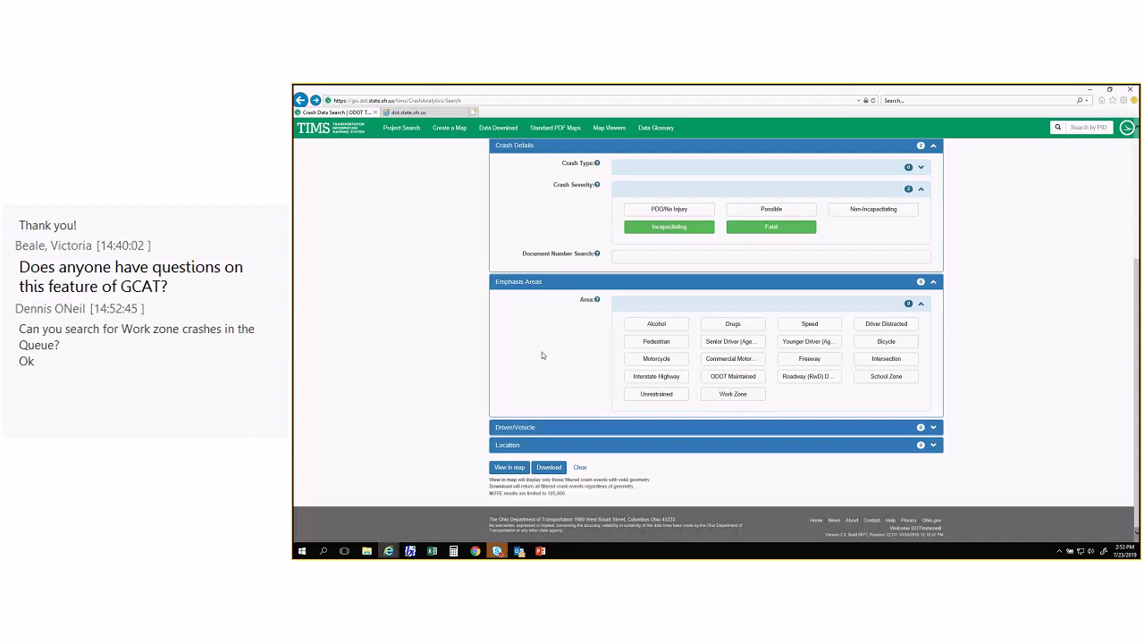
click(656, 358)
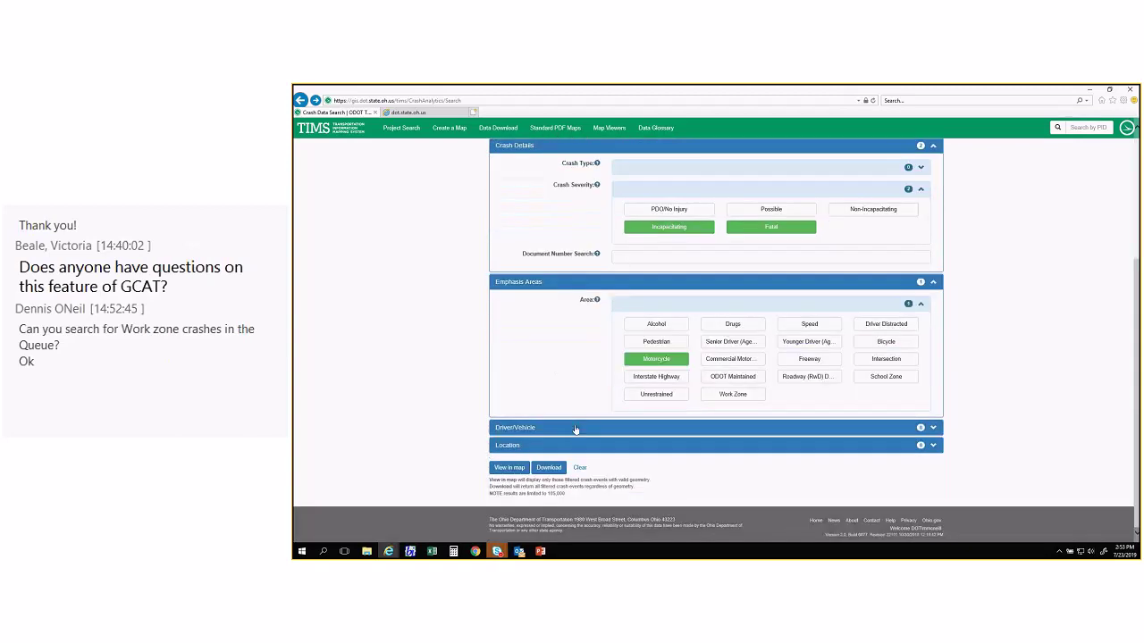
- Add Summit and Stark as the counties in the search's location criteria
click(581, 445)
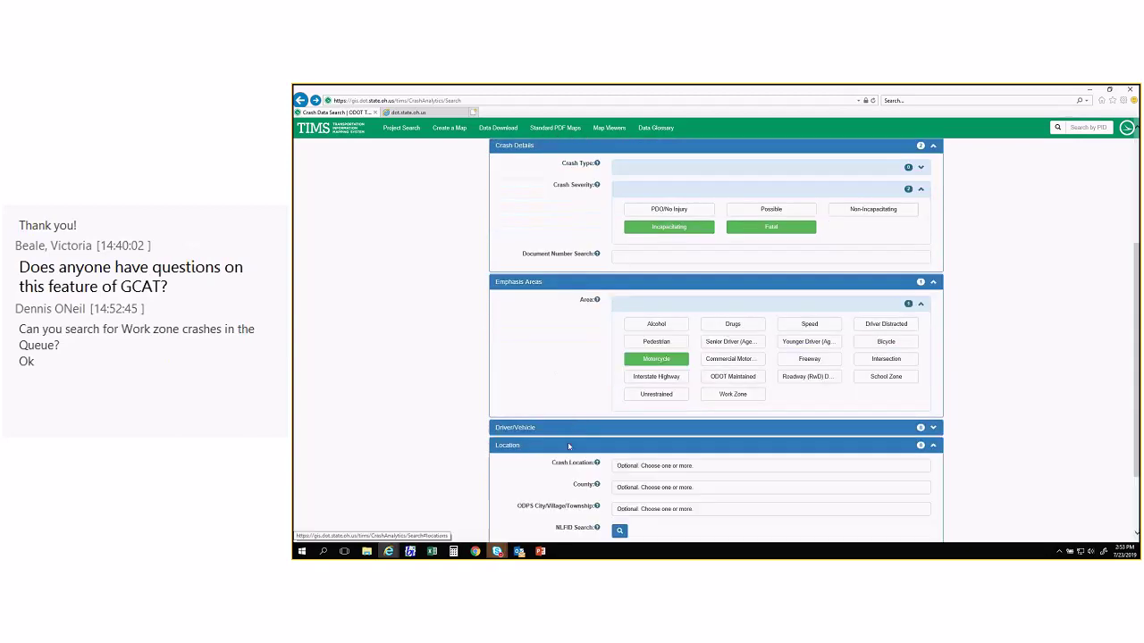
scroll(660, 412, down, 1)
click(681, 389)
text(summit)
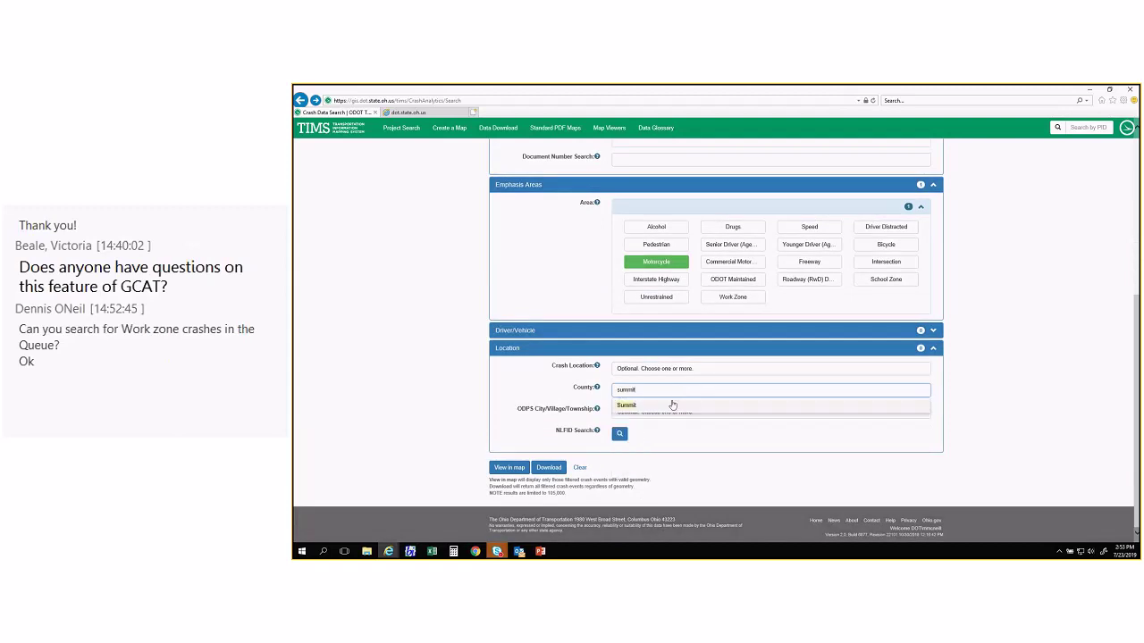
click(671, 406)
text(stark)
click(670, 407)
click(388, 385)
- Review the chosen search criteria and open the matching crashes in the interactive map
scroll(501, 407, up, 3)
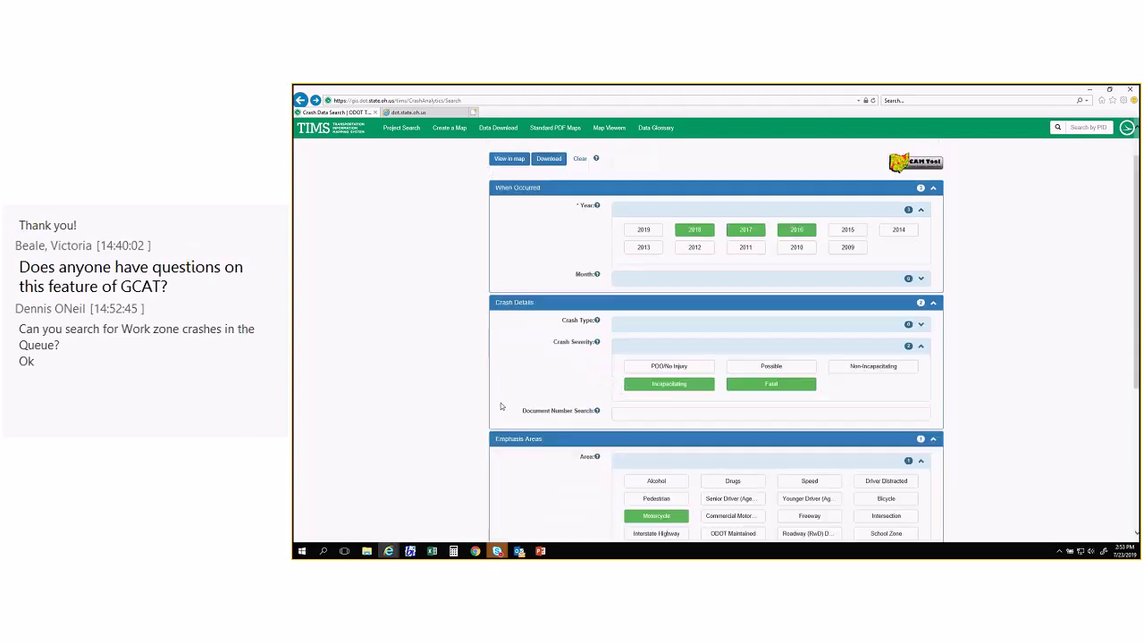
scroll(501, 407, up, 1)
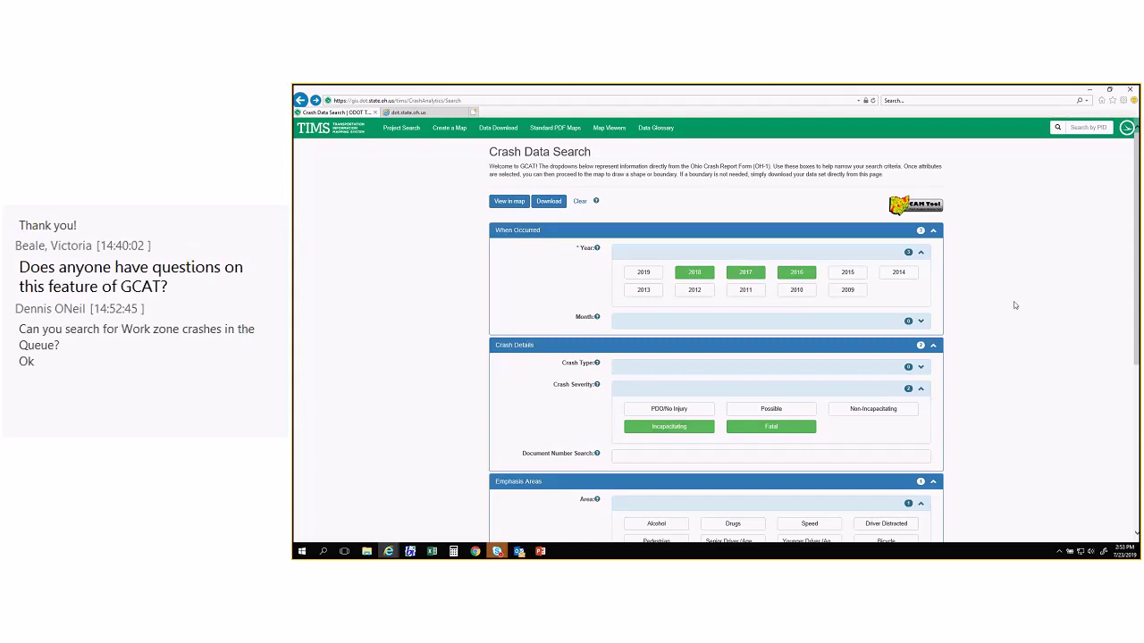
drag(1135, 258, 1116, 319)
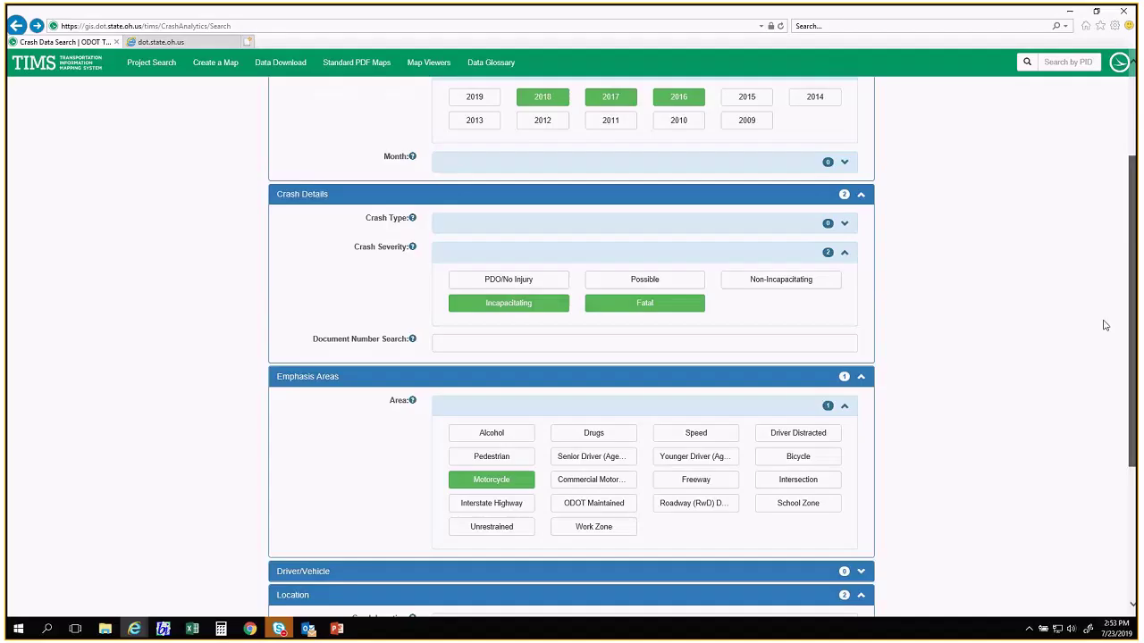
scroll(1104, 325, down, 5)
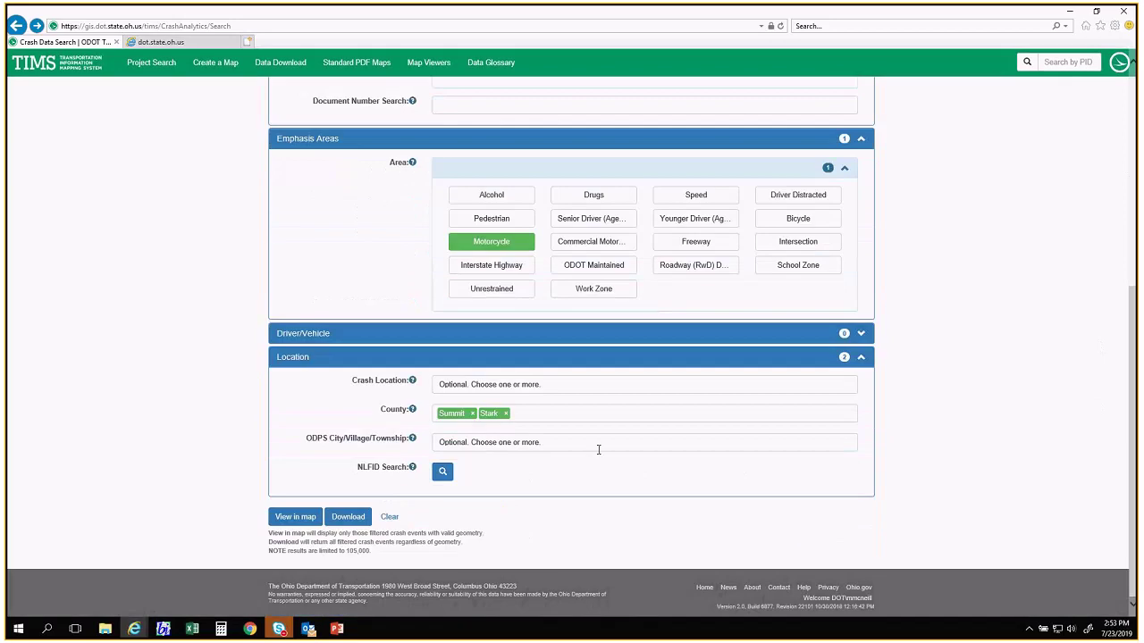
click(295, 515)
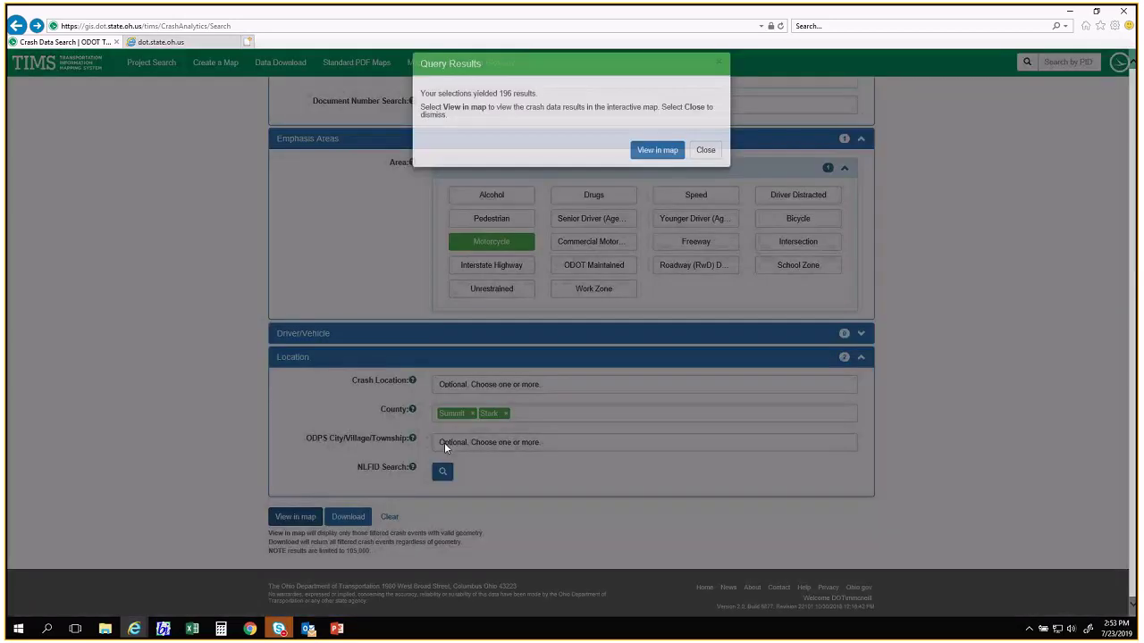
click(647, 162)
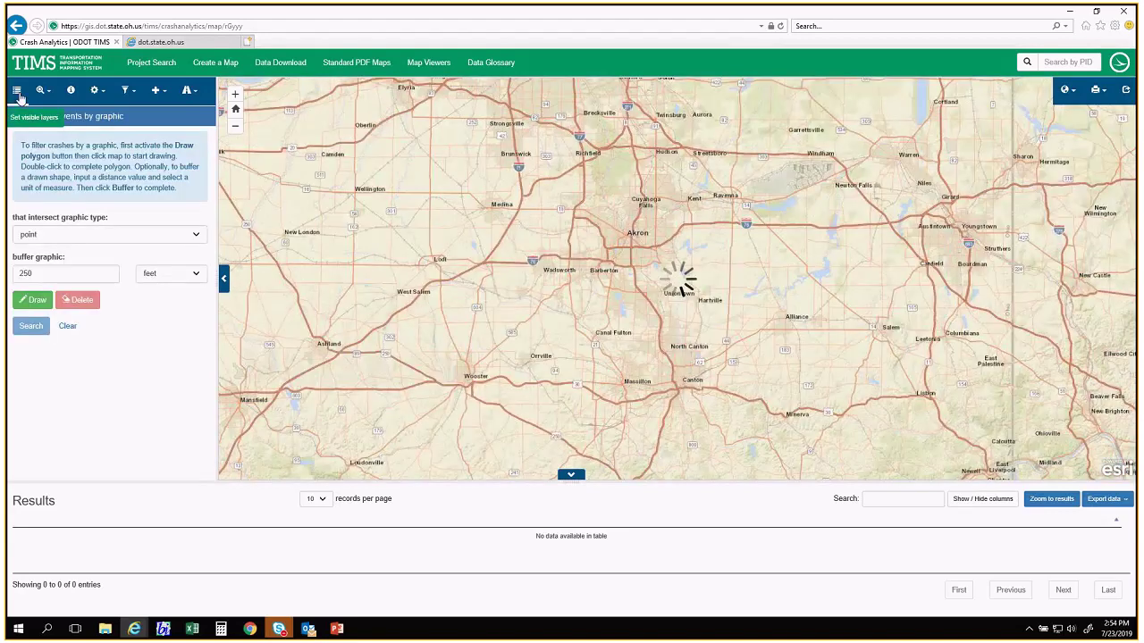
- Show the map legend, examine the crash points by injury severity across the two counties, and return to the layer list
click(17, 91)
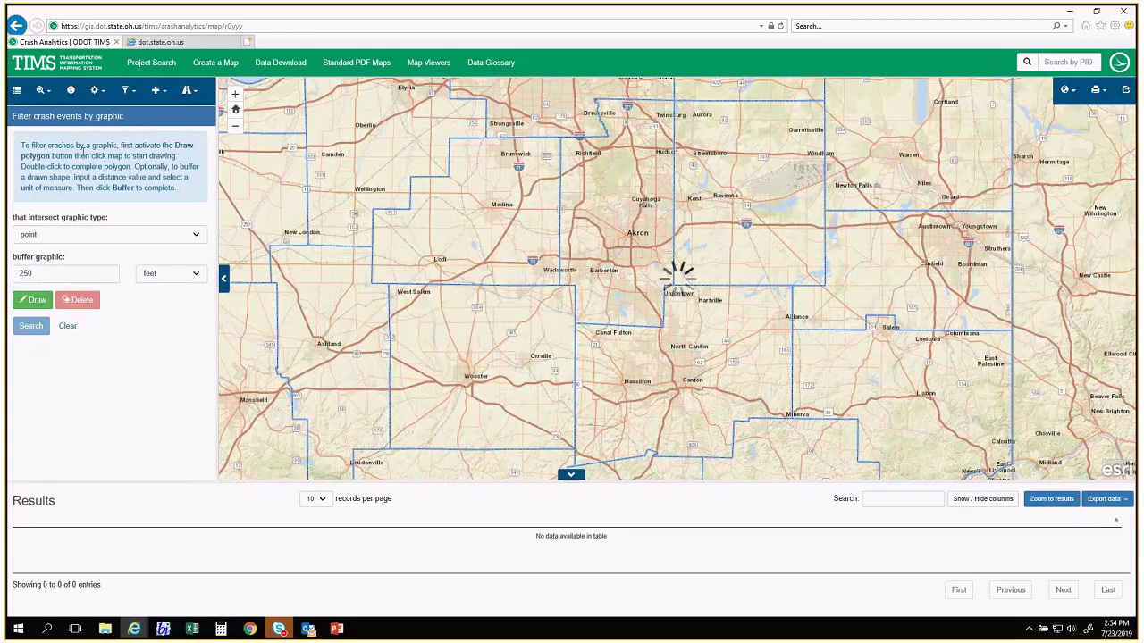
click(17, 91)
click(125, 141)
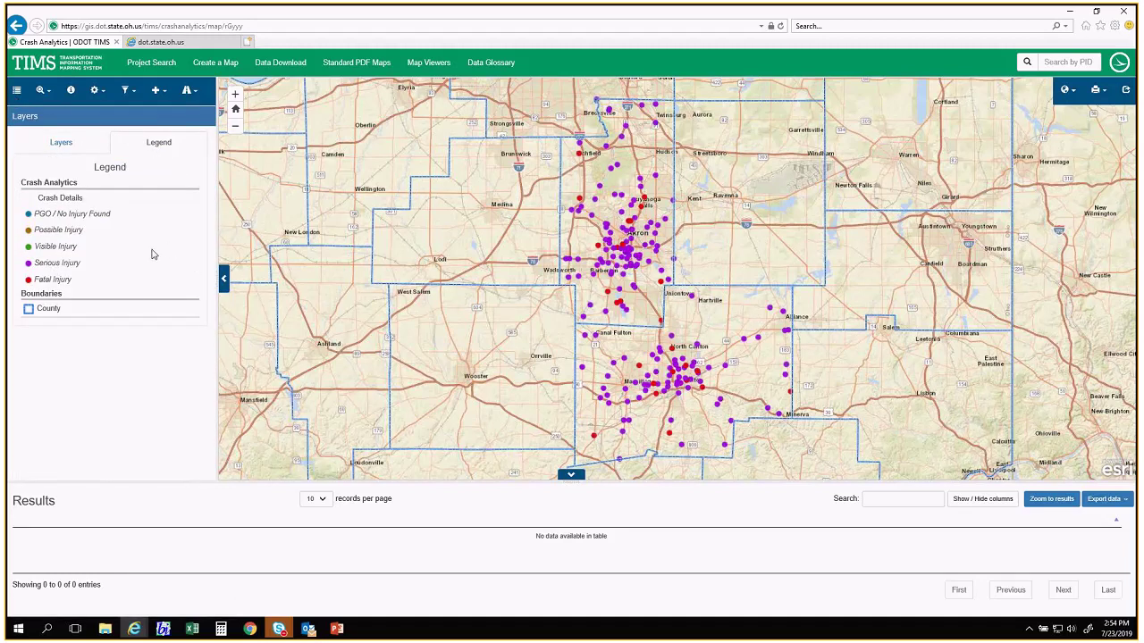
triple_click(102, 259)
drag(561, 306, 450, 297)
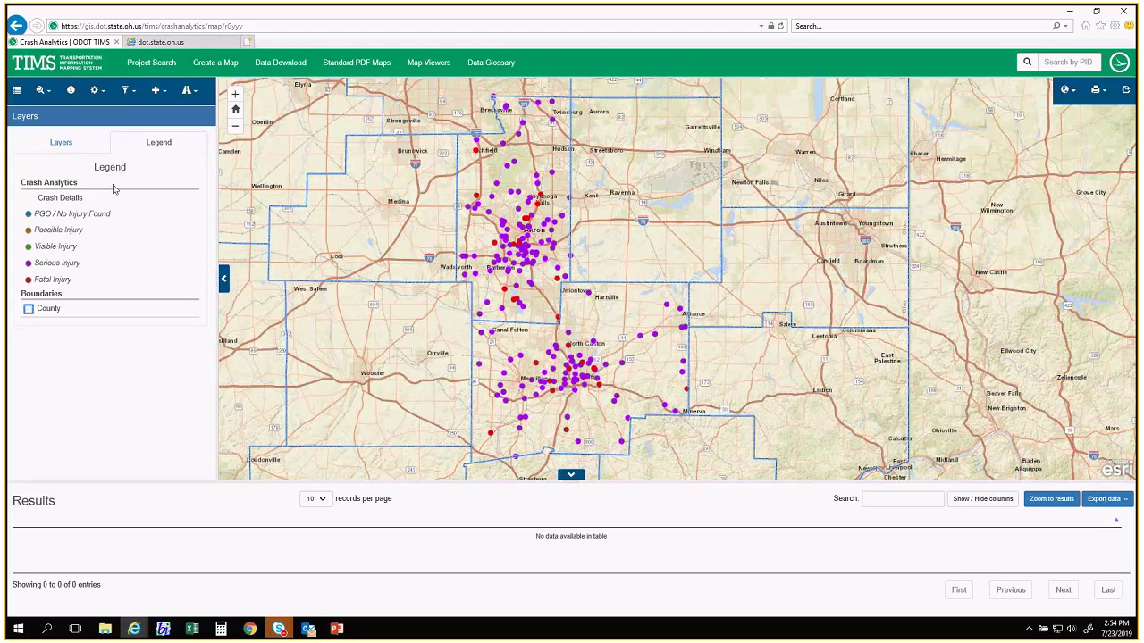
click(61, 143)
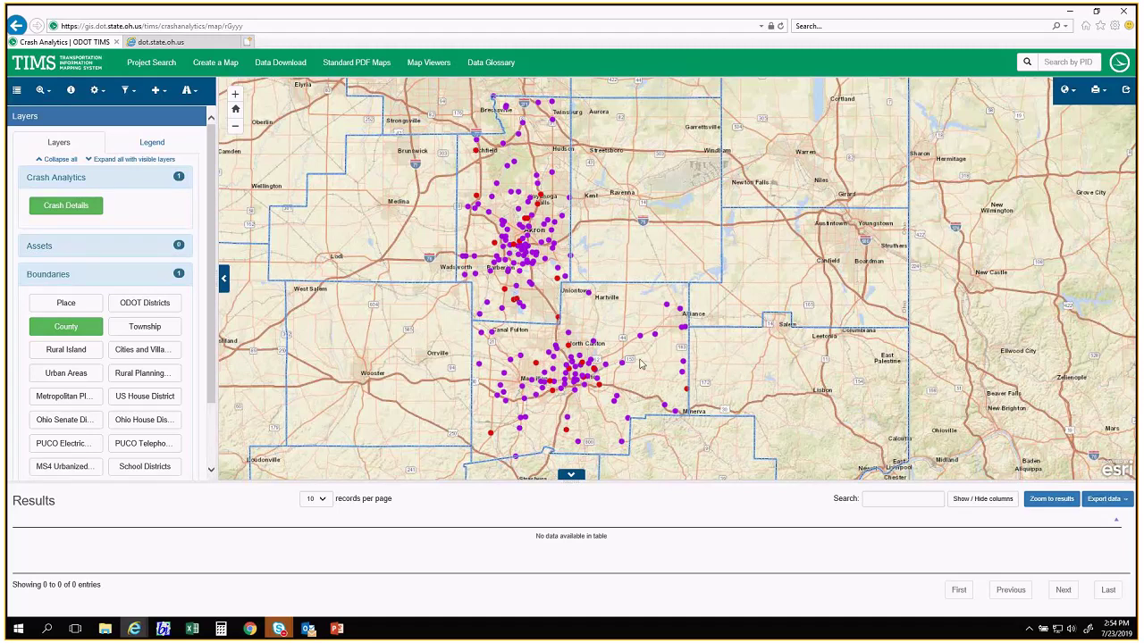
- Examine the crash points across Stark and southern Summit counties, ending with the I-76 stretch near Norton
scroll(640, 362, up, 2)
scroll(640, 358, up, 1)
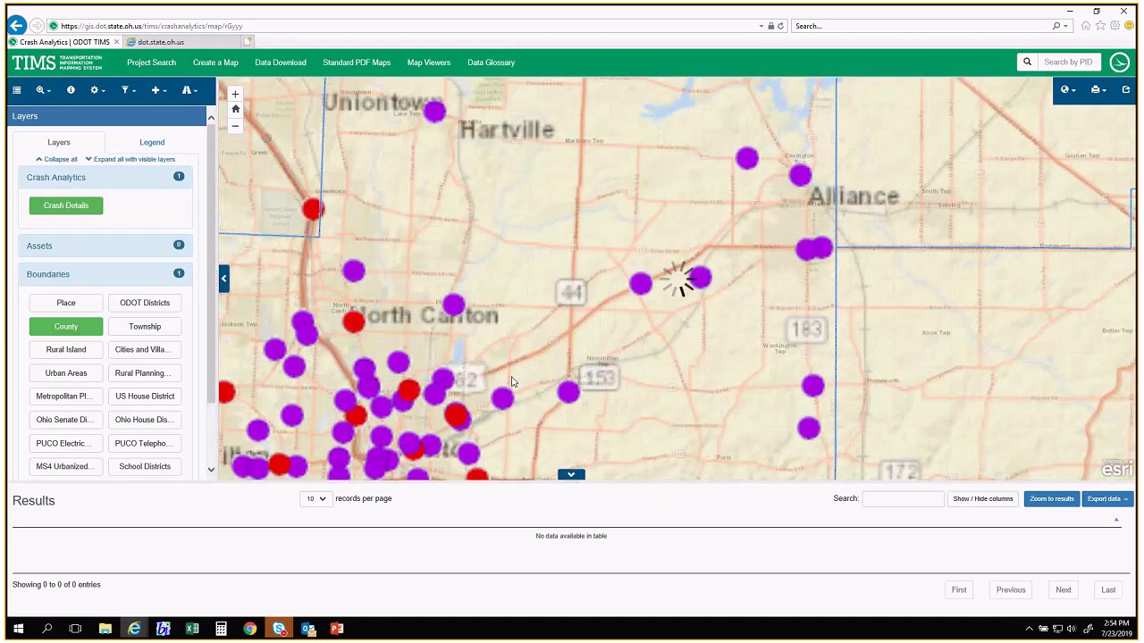
drag(595, 462, 760, 462)
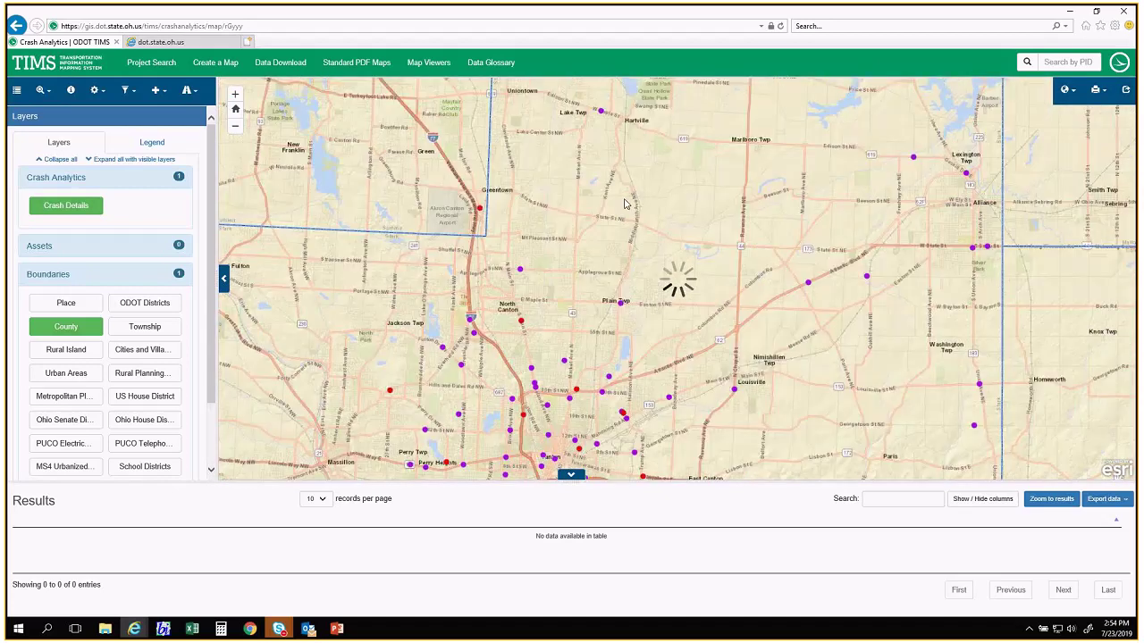
drag(625, 204, 681, 200)
scroll(681, 200, down, 1)
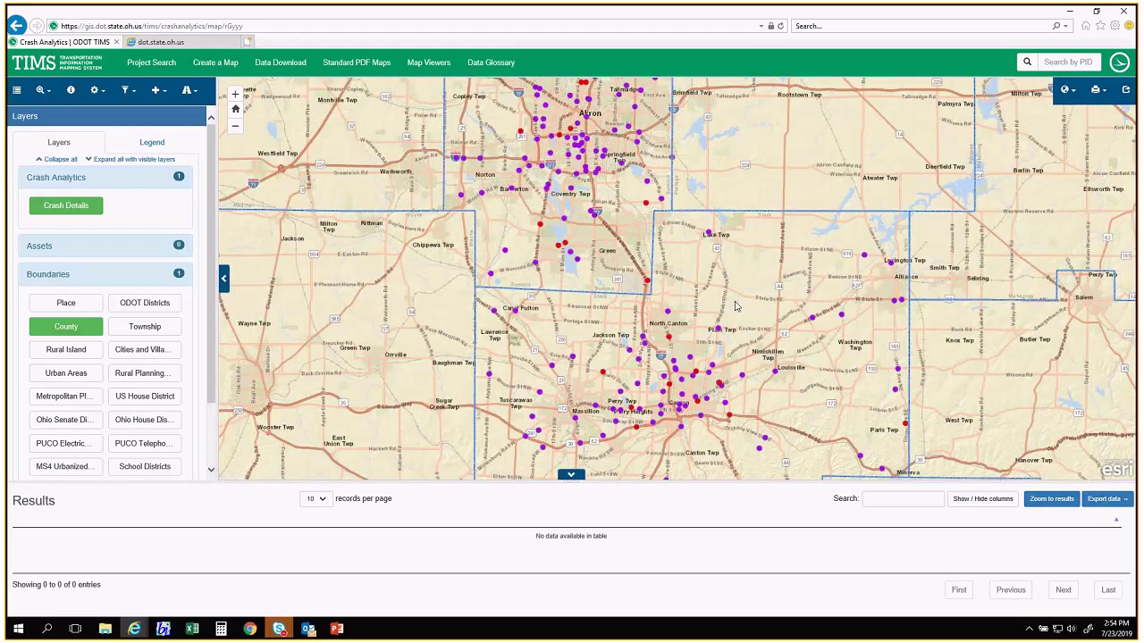
drag(615, 273, 620, 285)
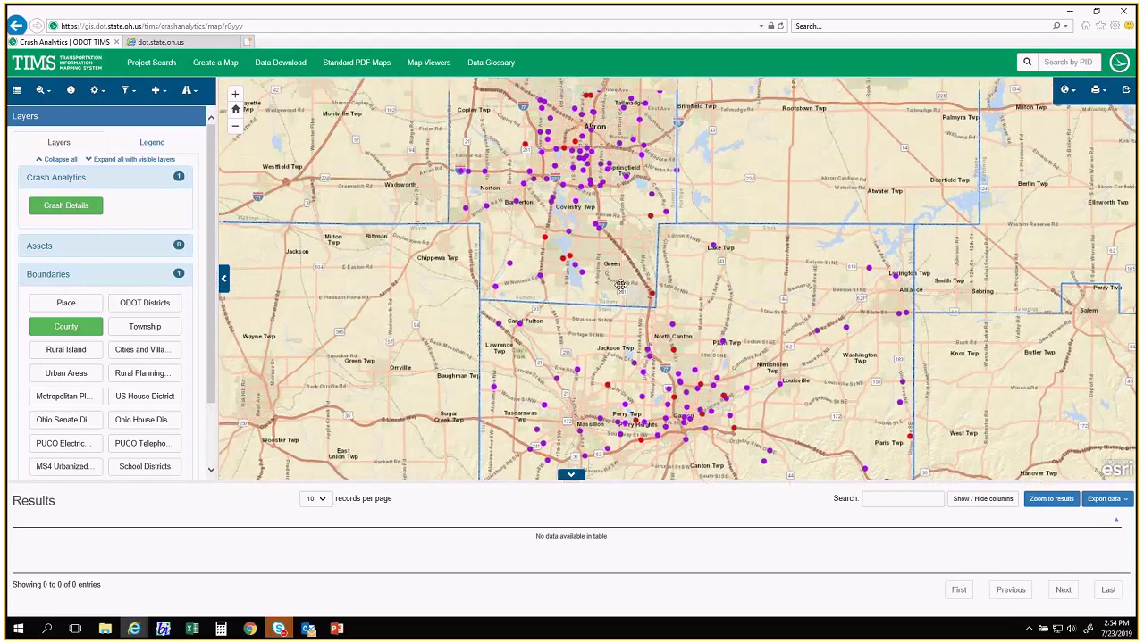
scroll(621, 285, up, 1)
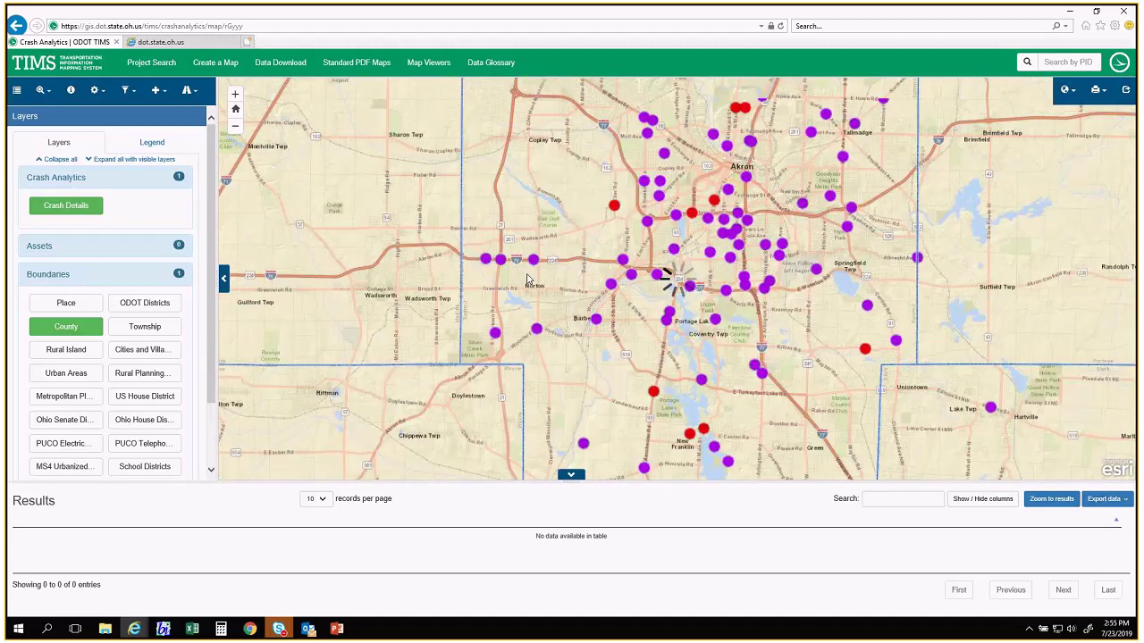
scroll(498, 257, up, 1)
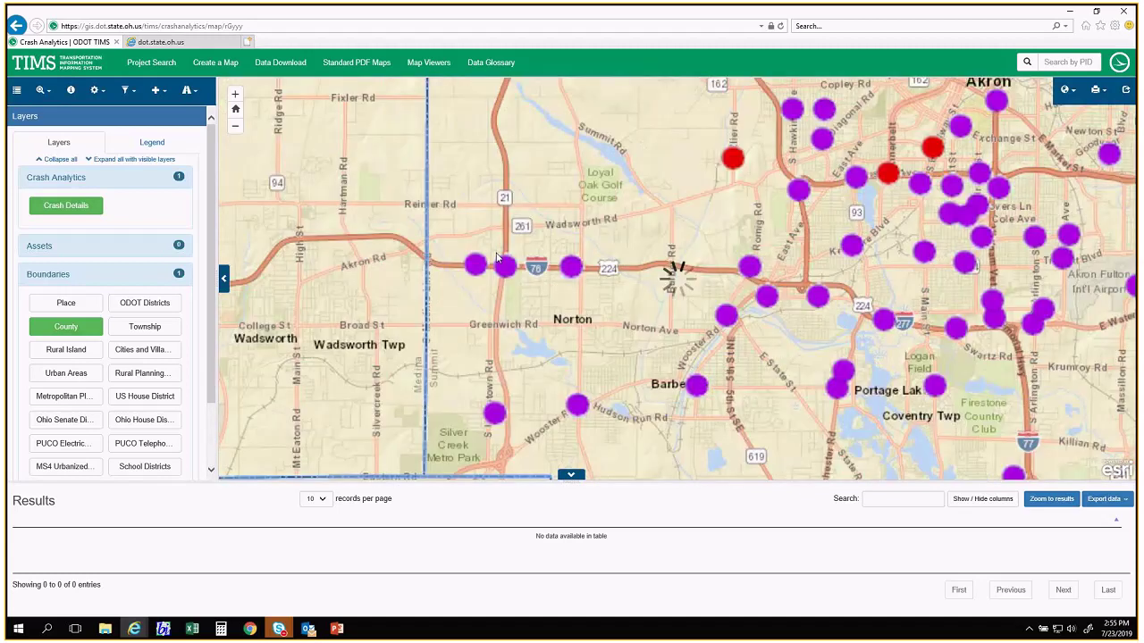
scroll(497, 258, up, 1)
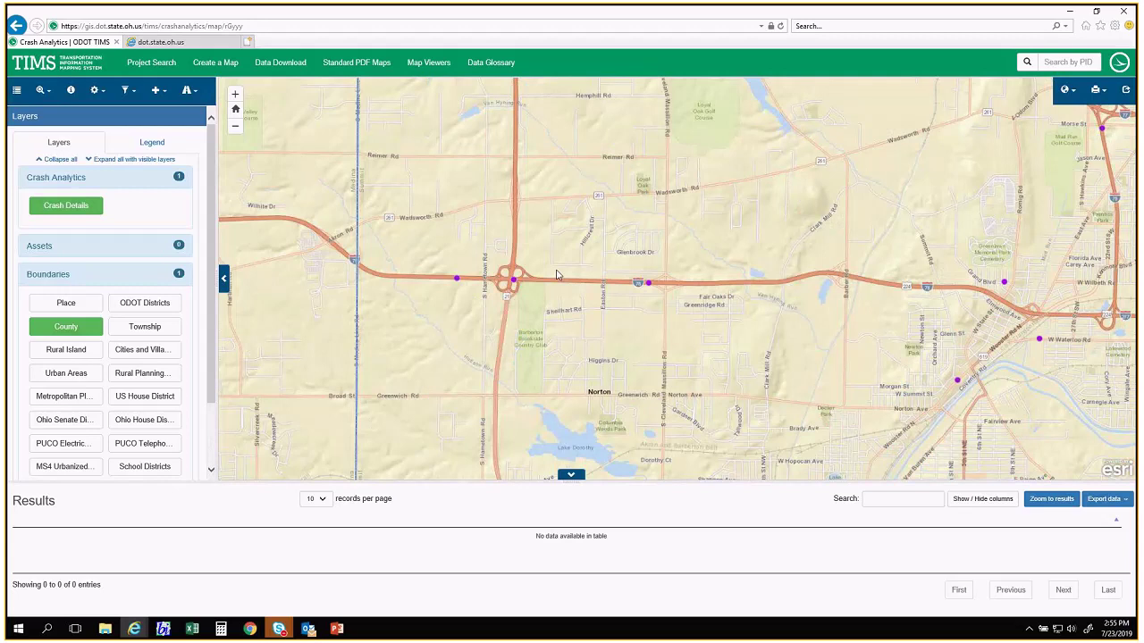
- Filter the crashes by a polygon drawn along I-76 around the Route 21 interchange, and open the export options for the results
click(188, 90)
click(173, 116)
click(76, 234)
click(71, 259)
click(32, 300)
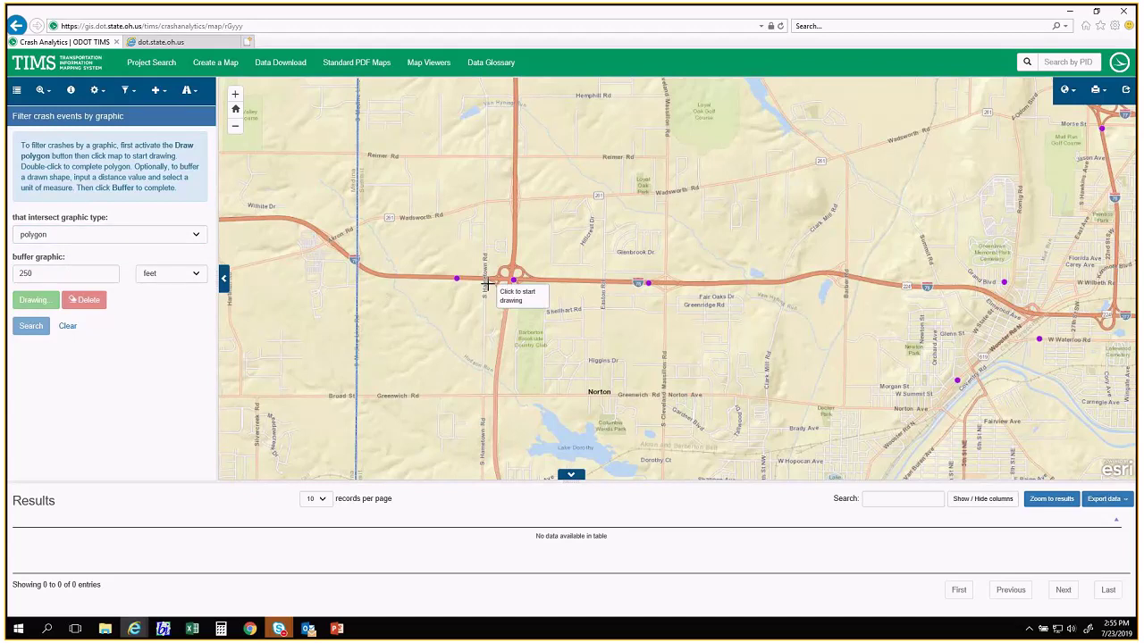
click(440, 266)
click(433, 300)
click(675, 297)
double_click(676, 255)
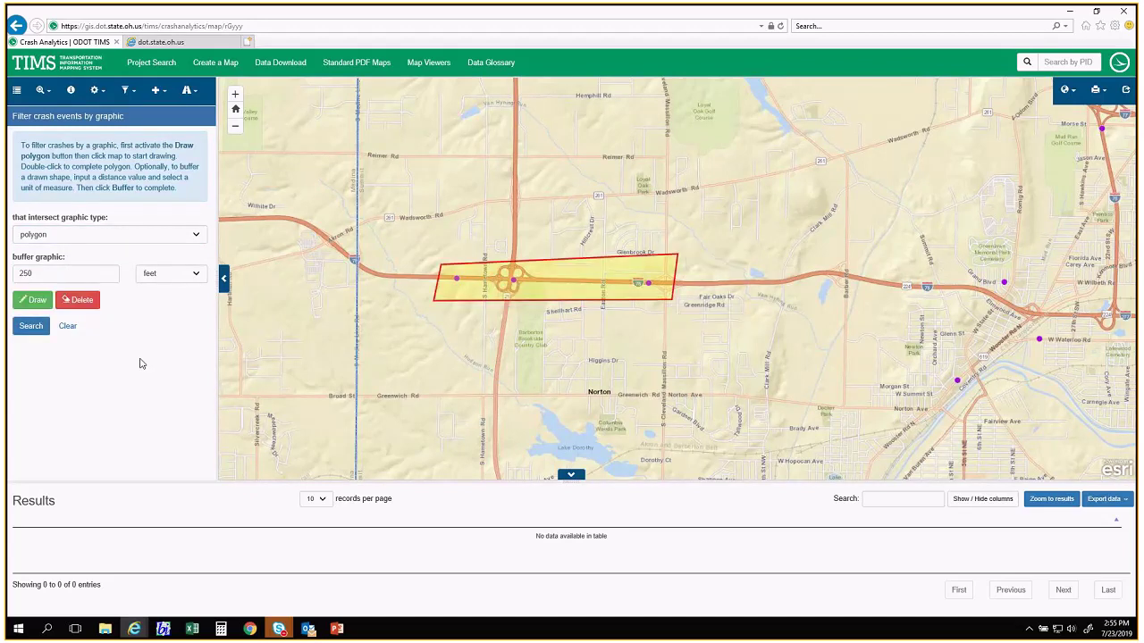
click(28, 332)
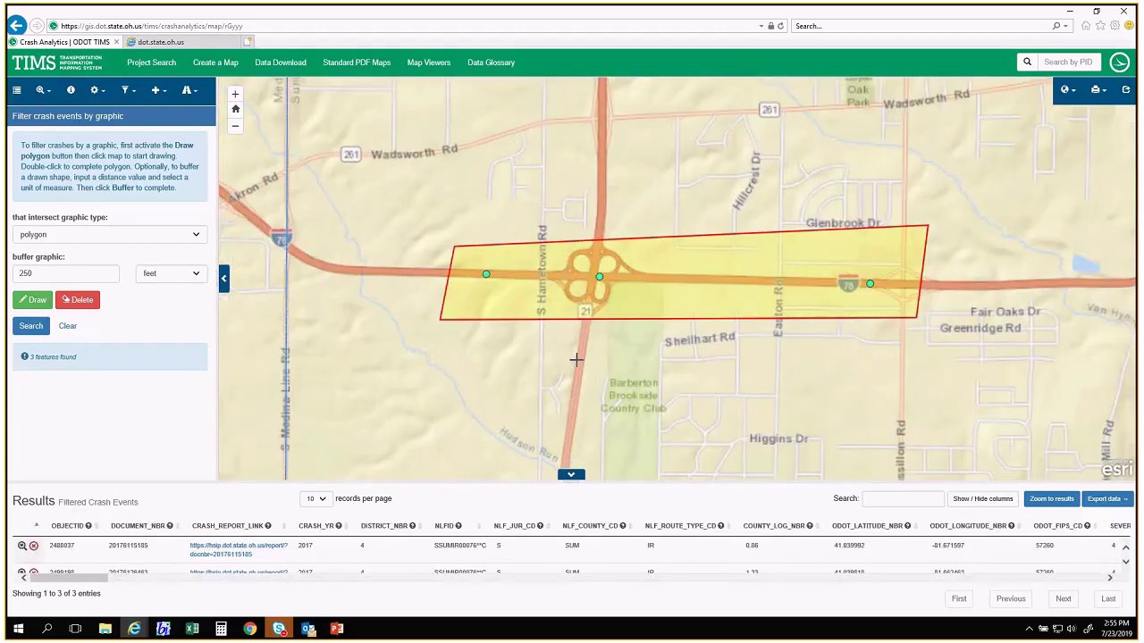
click(1104, 506)
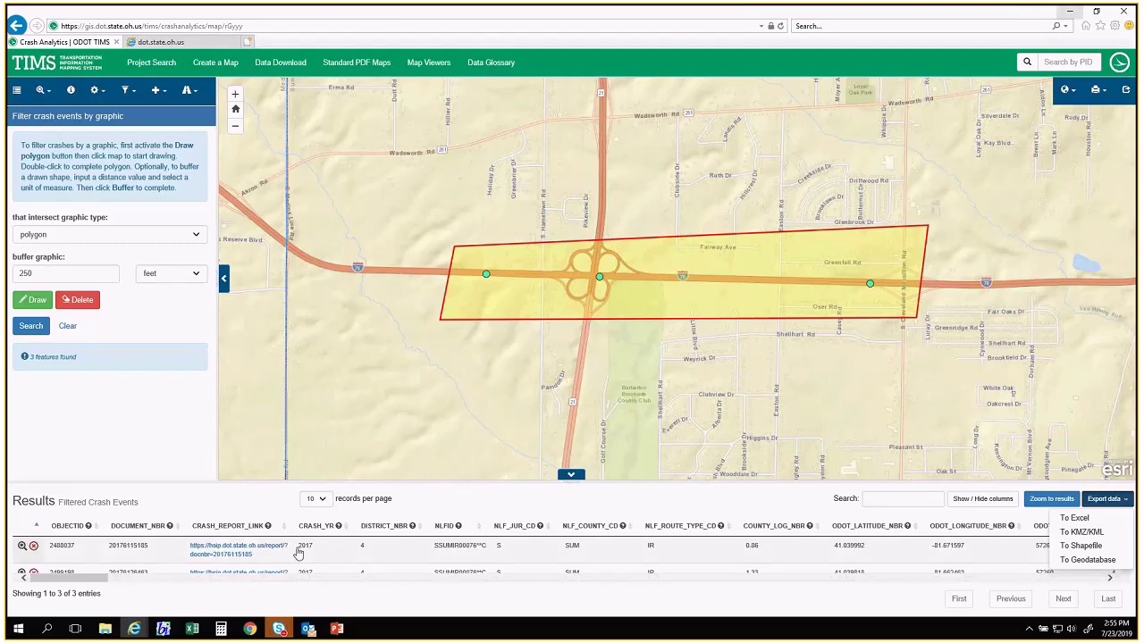
- Switch to the GCAT Example workbook in Excel and review the Data Analysis sheet's crash totals by year and severity
click(191, 630)
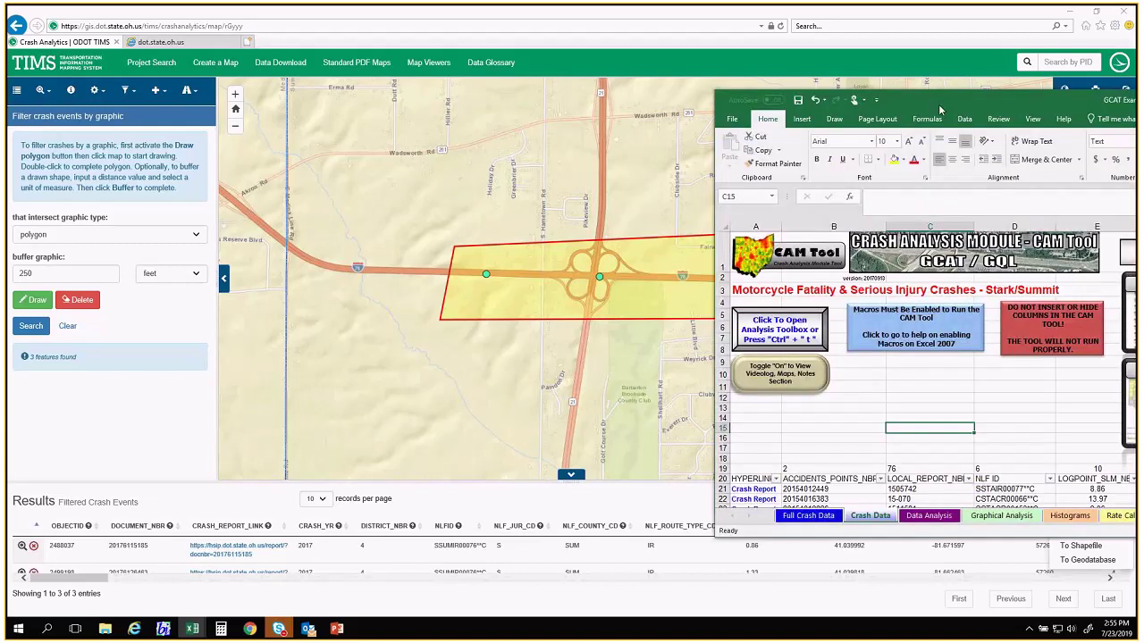
drag(941, 109, 757, 122)
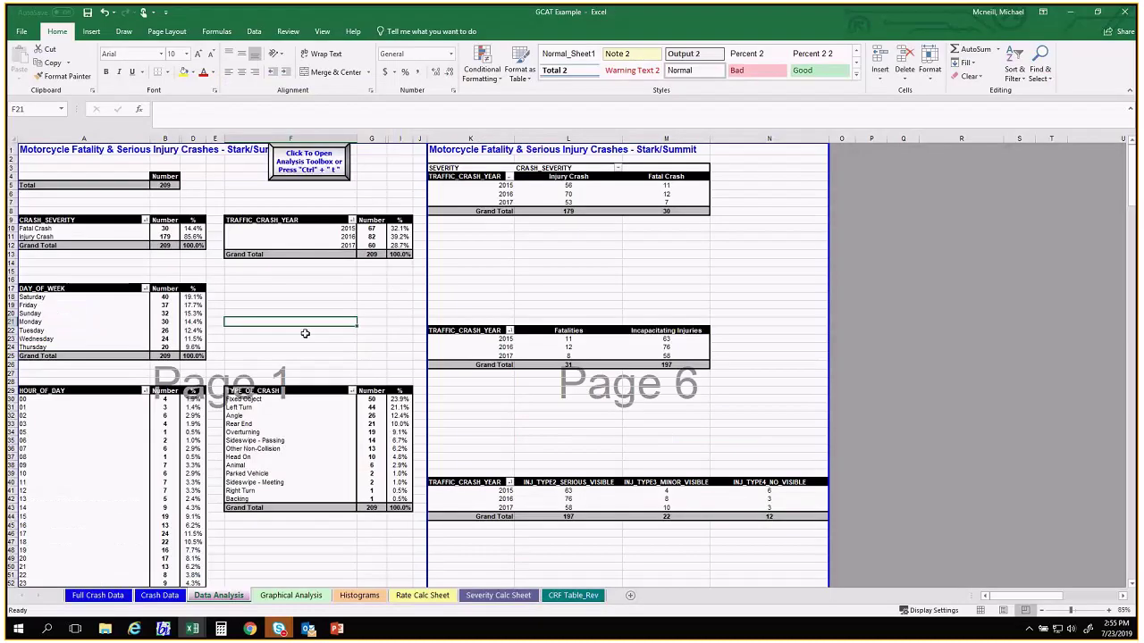
click(40, 157)
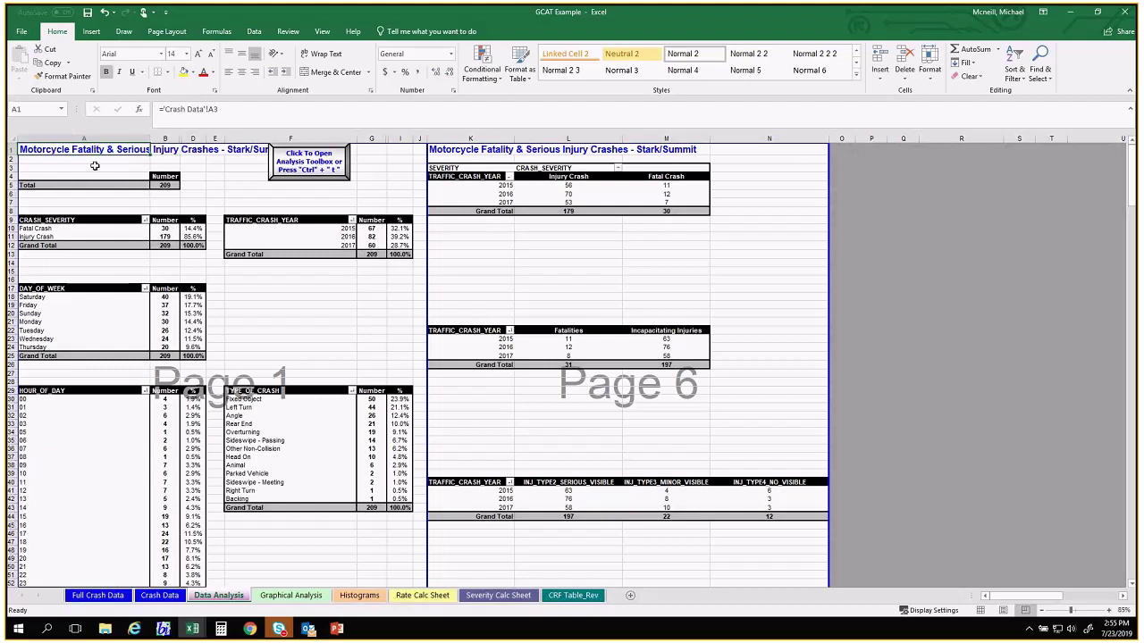
click(291, 280)
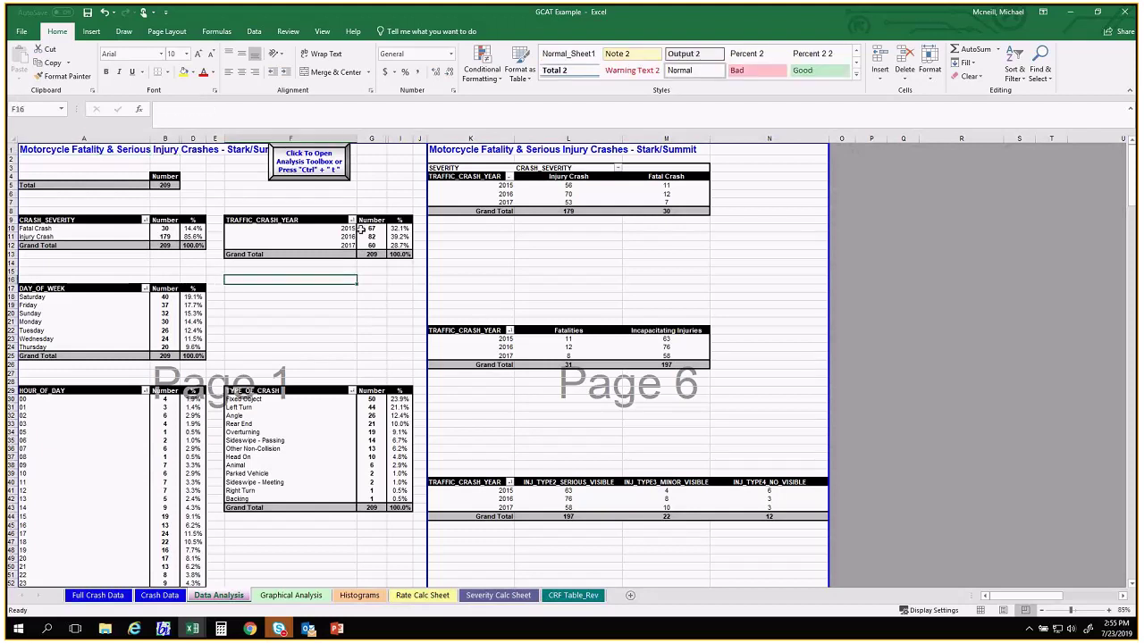
click(382, 287)
drag(370, 229, 376, 243)
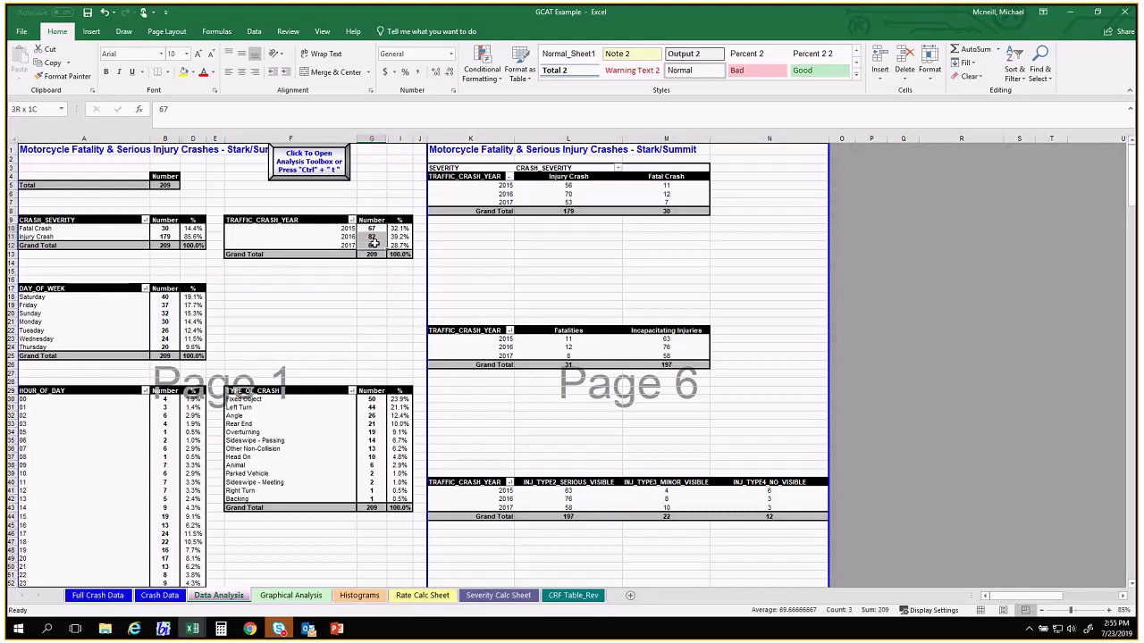
click(290, 296)
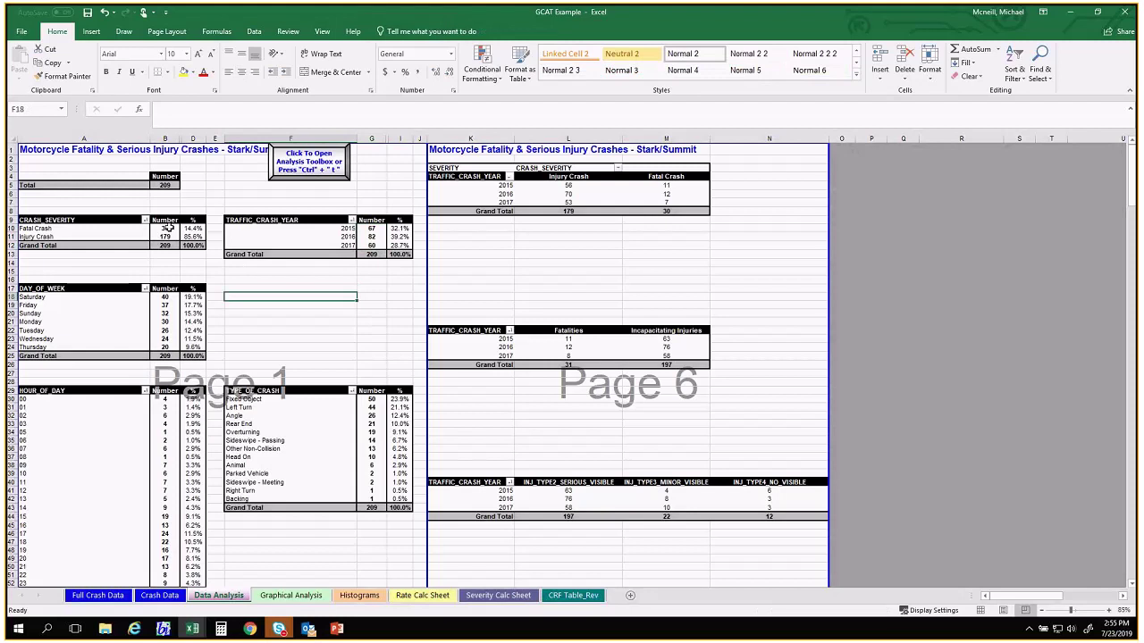
drag(175, 229, 175, 238)
click(286, 286)
scroll(286, 286, down, 3)
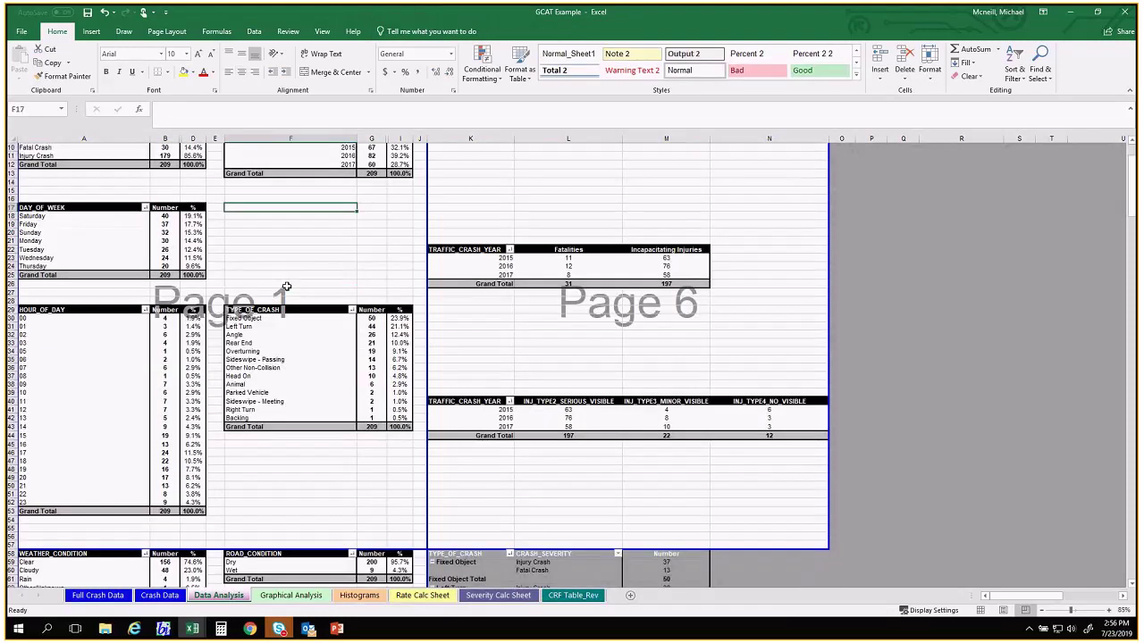
- Examine the yearly tables of fatalities, incapacitating injuries and injury types, comparing them with the fatal crash count
mouse_move(592, 259)
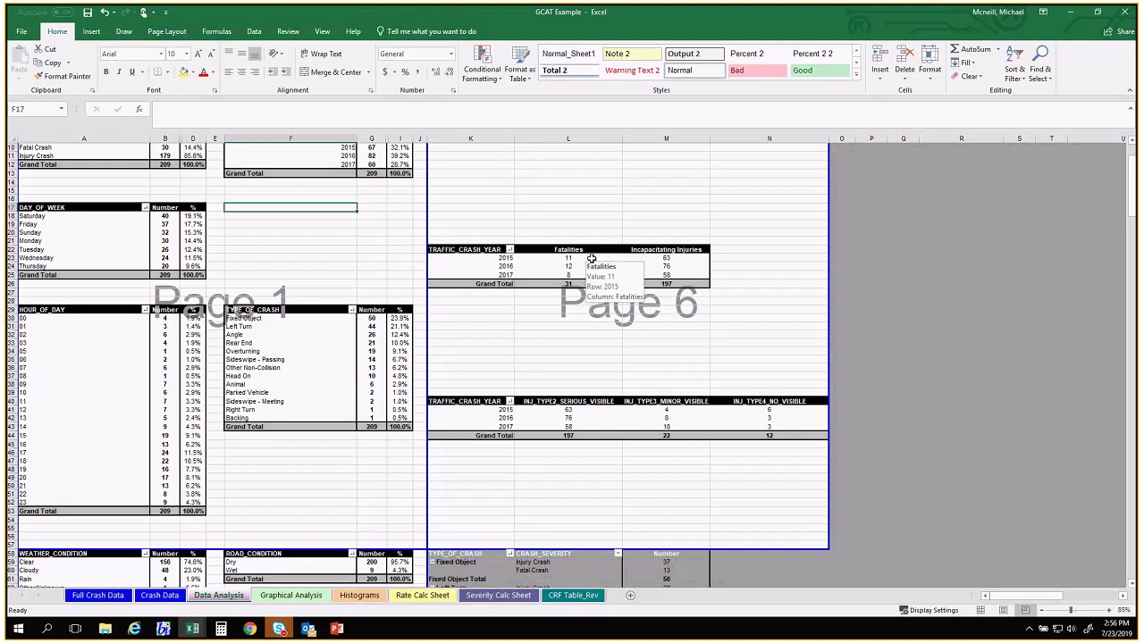
scroll(591, 259, up, 3)
drag(598, 330, 674, 402)
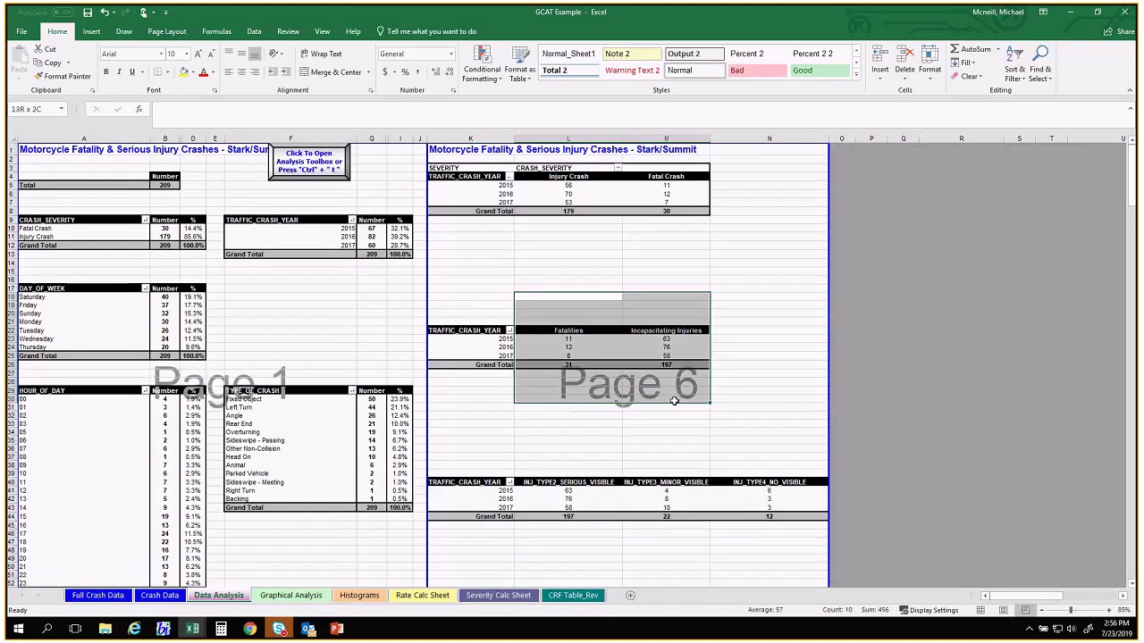
drag(455, 259, 734, 560)
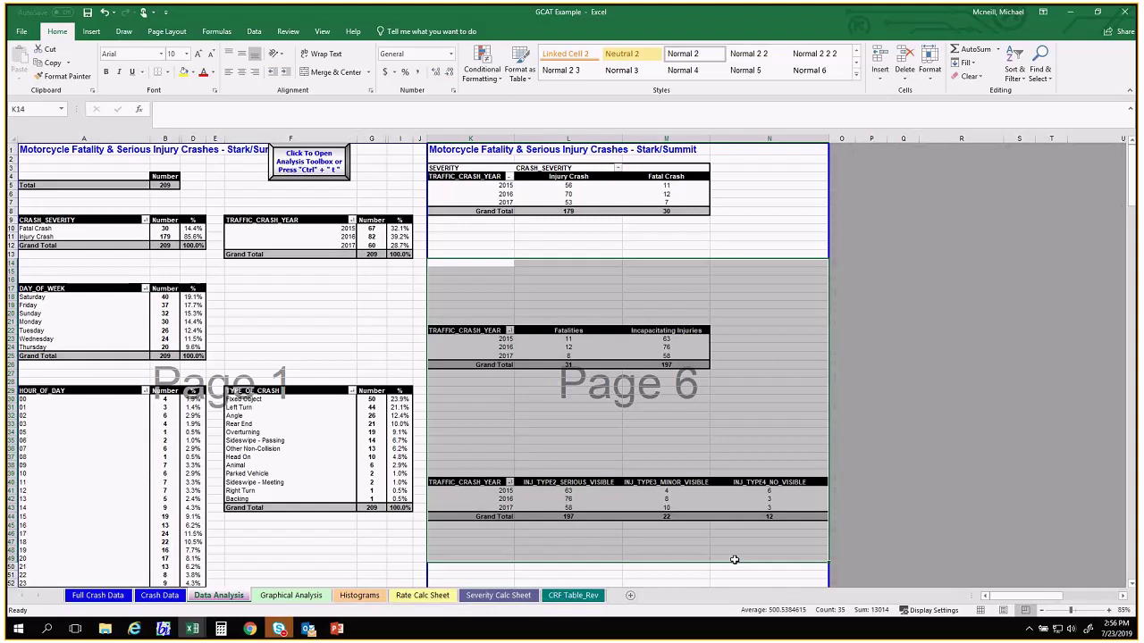
click(162, 229)
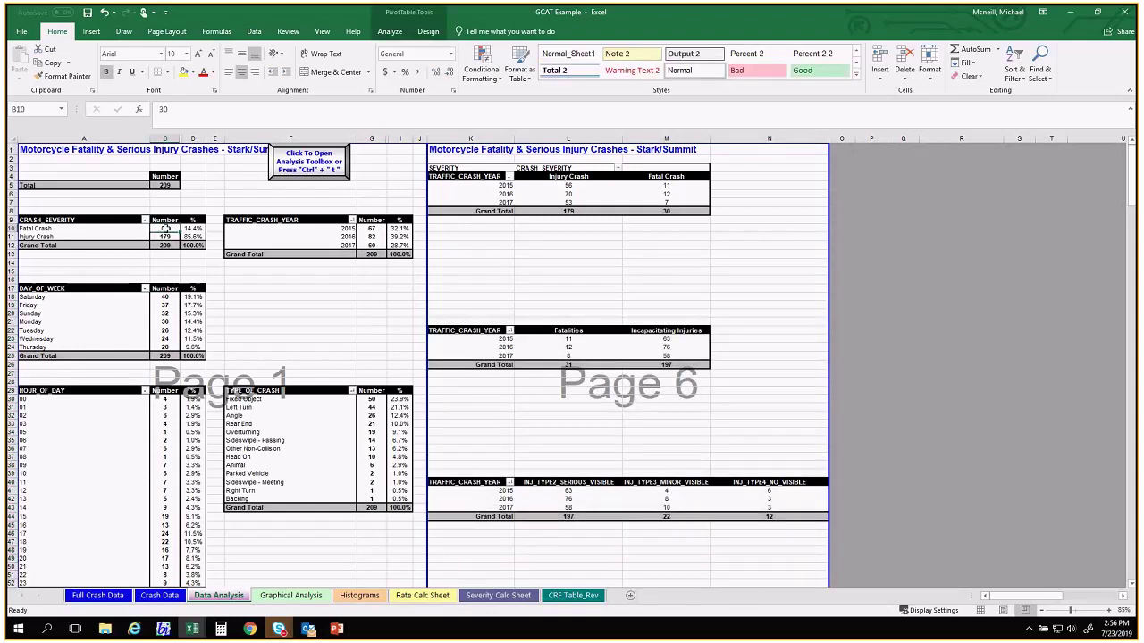
click(584, 364)
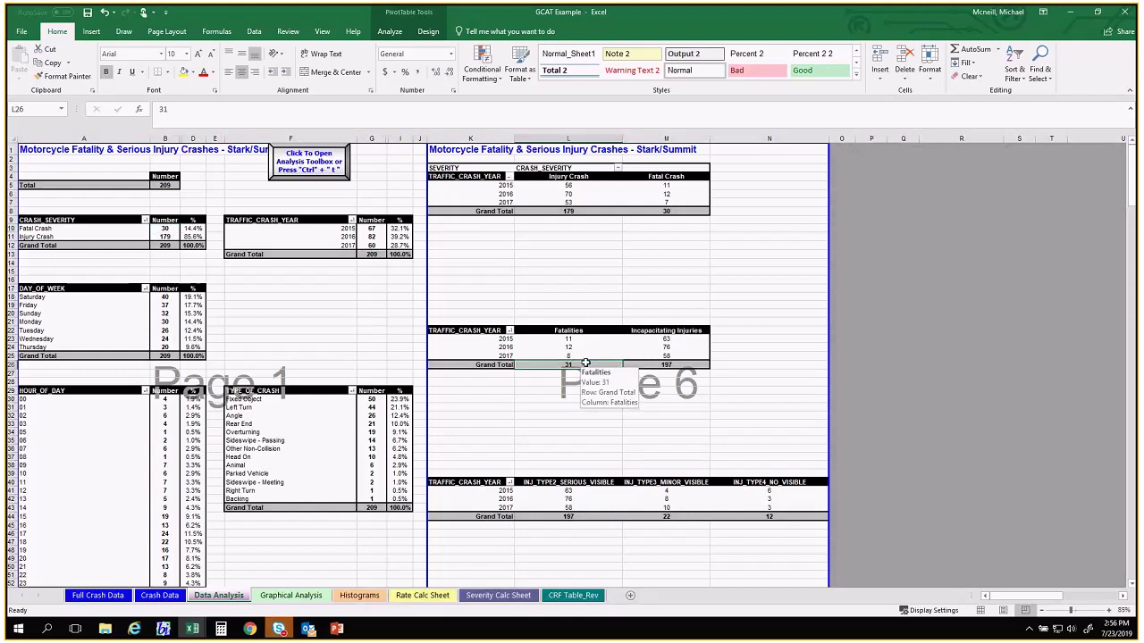
drag(574, 292, 583, 416)
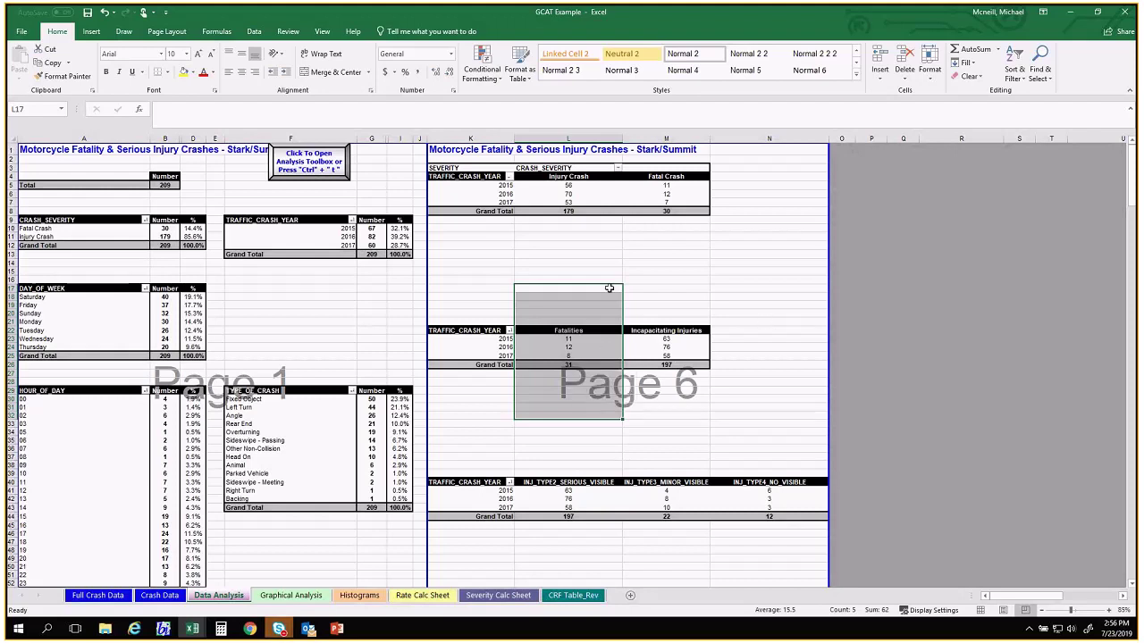
drag(469, 280, 765, 565)
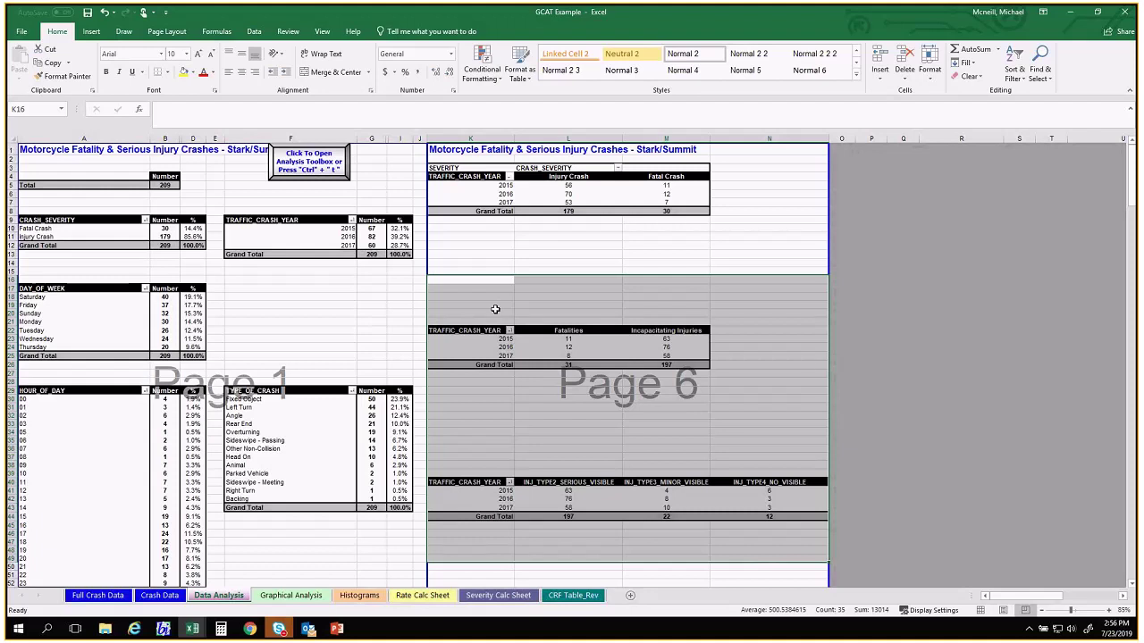
drag(497, 304, 768, 556)
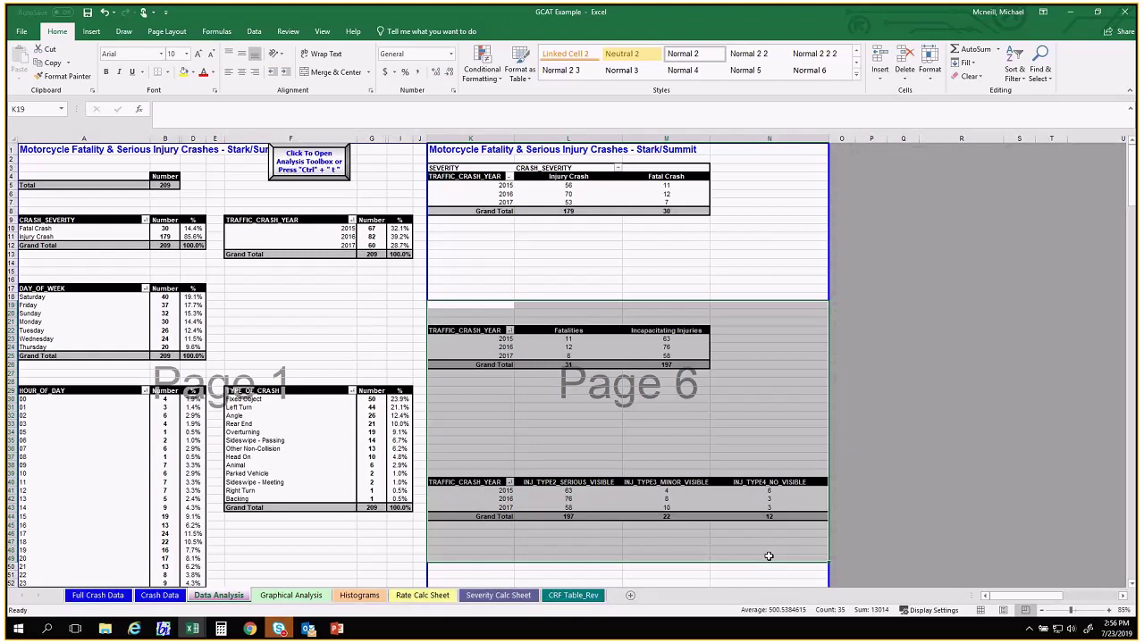
click(554, 421)
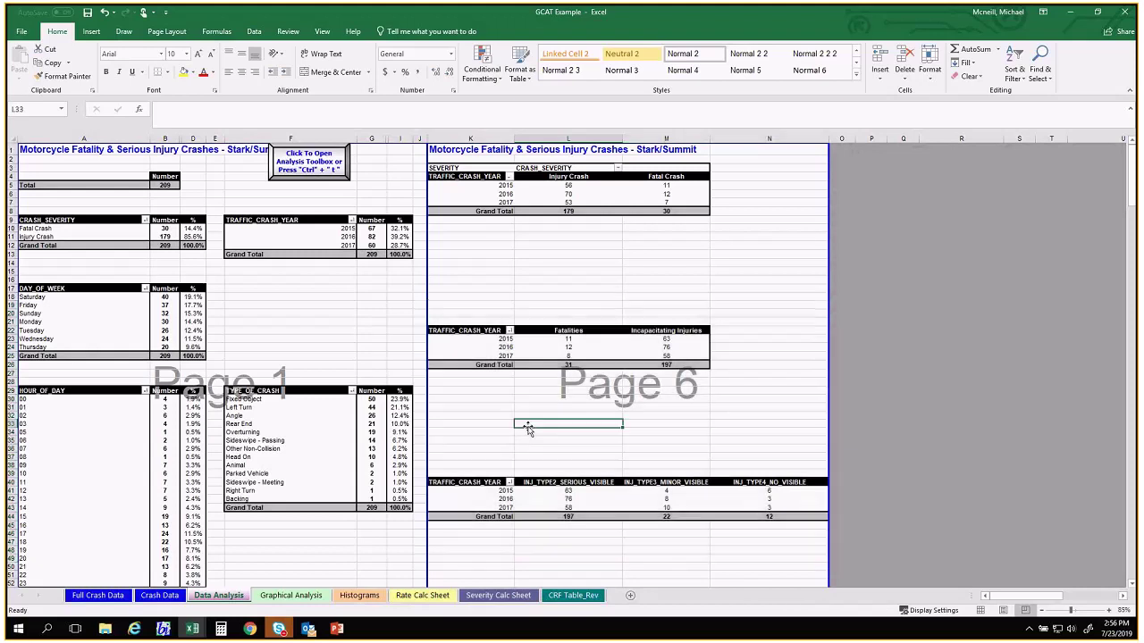
- Review the remaining Data Analysis tables for weather, light, location, month and road contour, and return to the crash type table
scroll(327, 385, down, 4)
scroll(327, 386, down, 9)
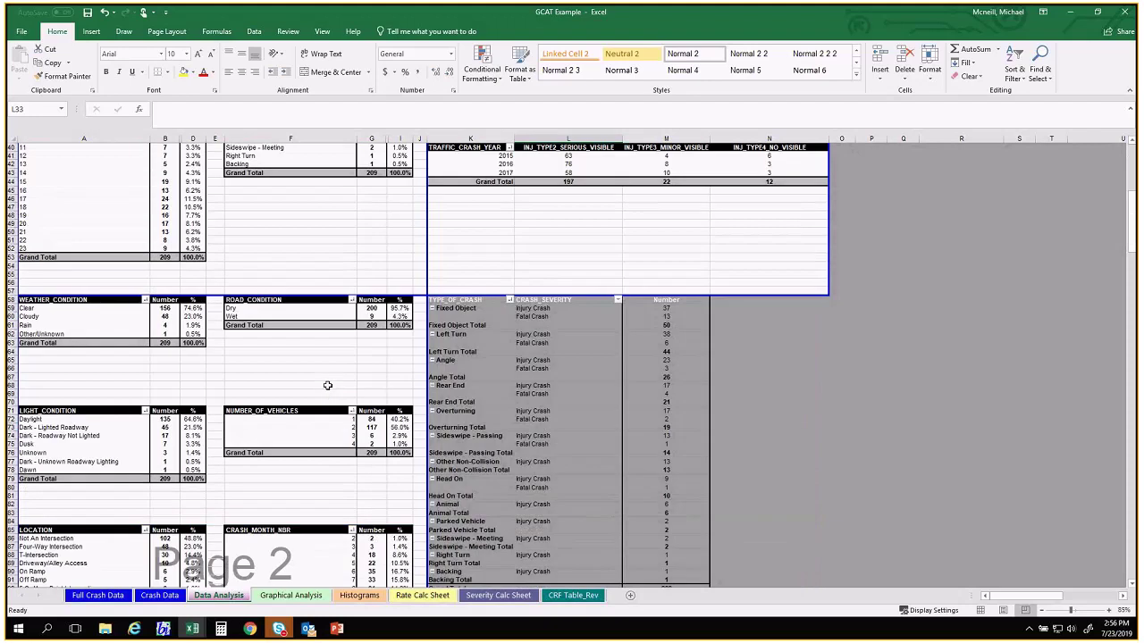
scroll(327, 385, down, 3)
scroll(288, 427, down, 4)
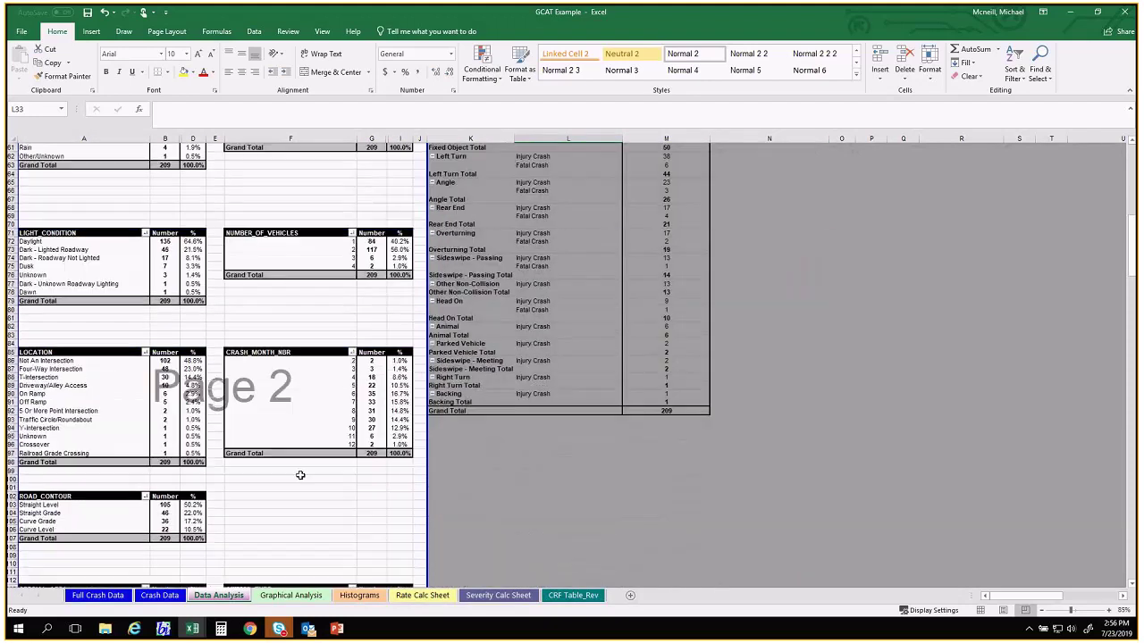
scroll(300, 475, down, 2)
scroll(298, 446, down, 1)
click(295, 431)
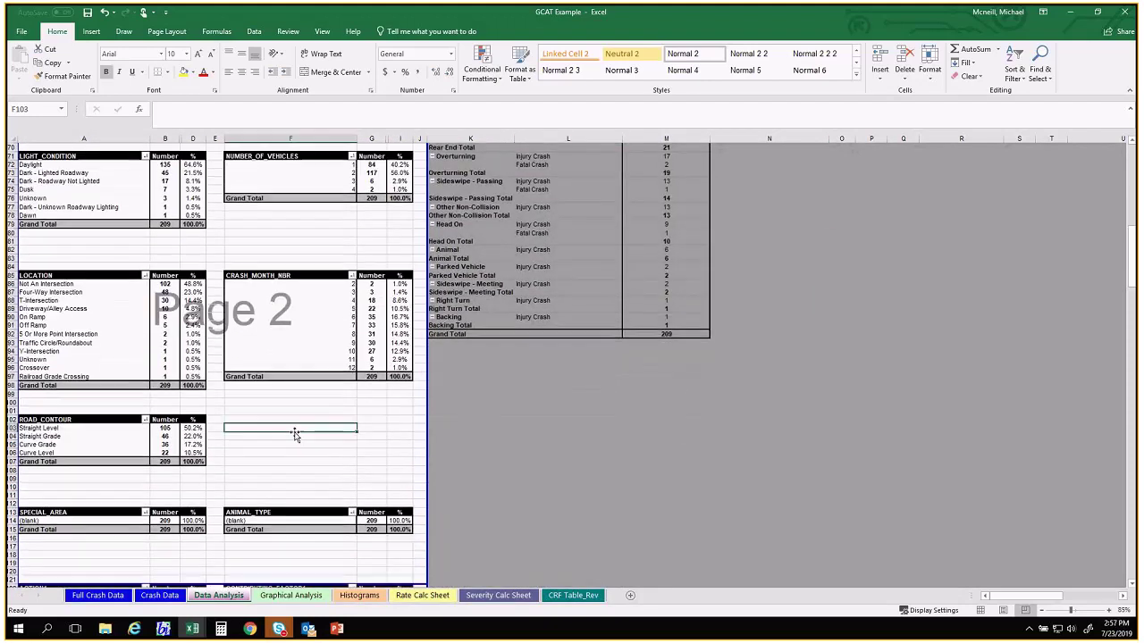
scroll(295, 434, up, 19)
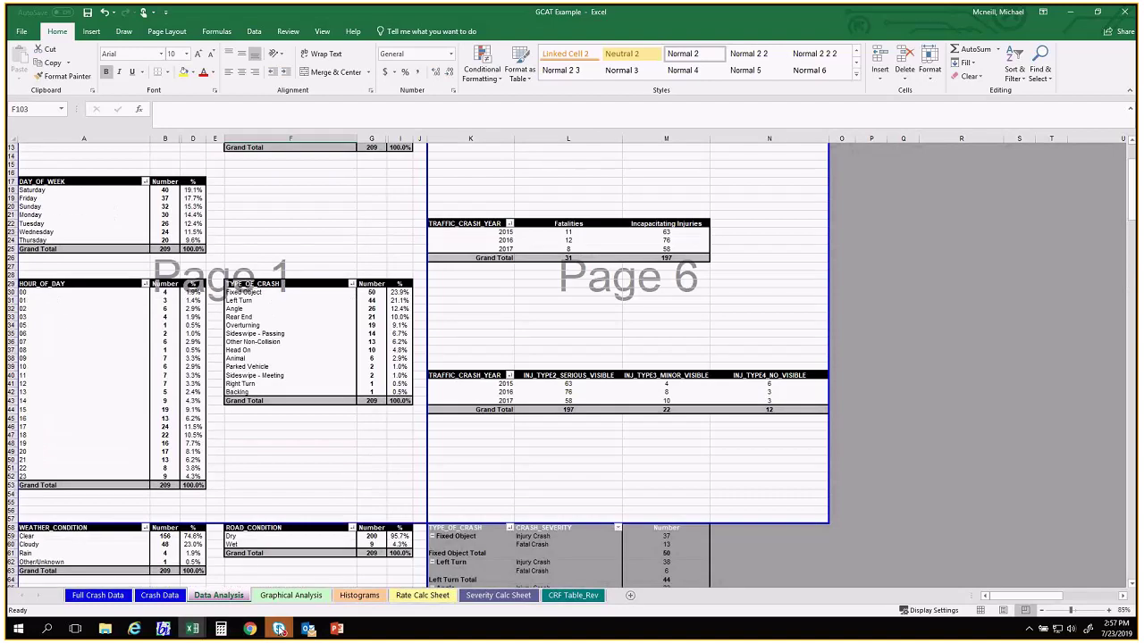
click(274, 424)
- Switch back to the TIMS crash map in Internet Explorer and view the crash points around the filtered polygon and Akron
mouse_move(134, 629)
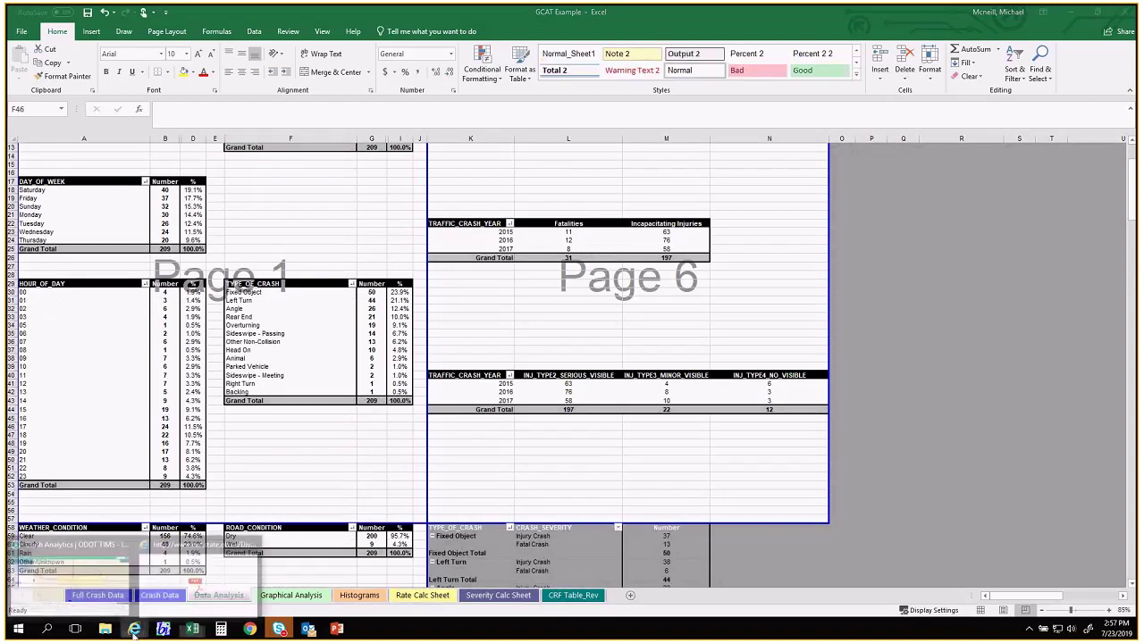
click(107, 578)
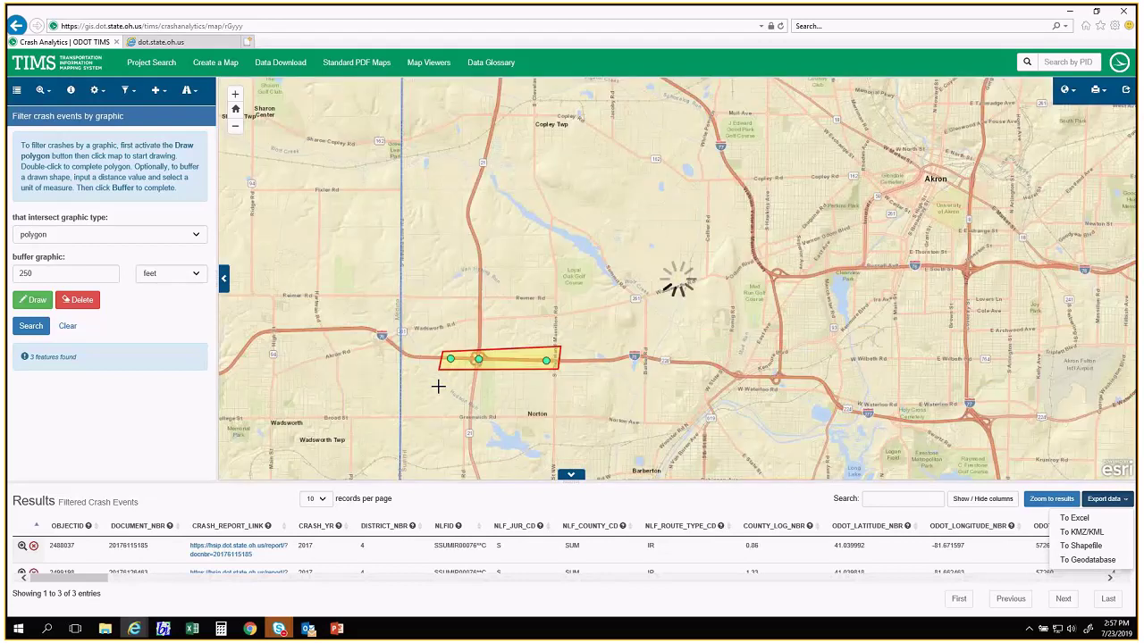
scroll(438, 386, down, 1)
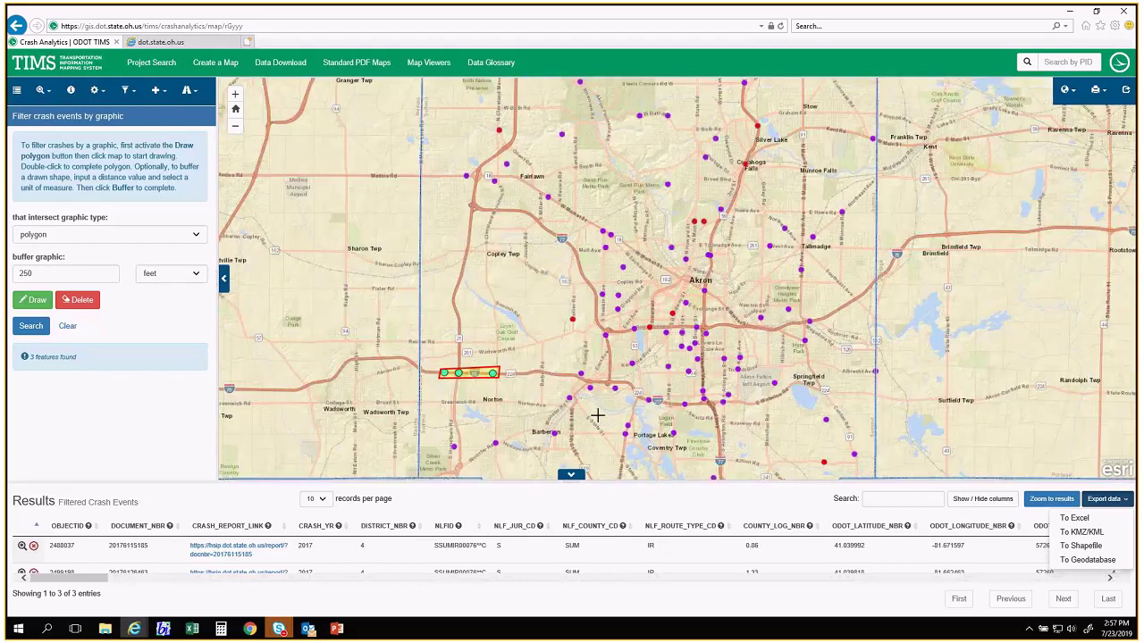
drag(597, 415, 529, 298)
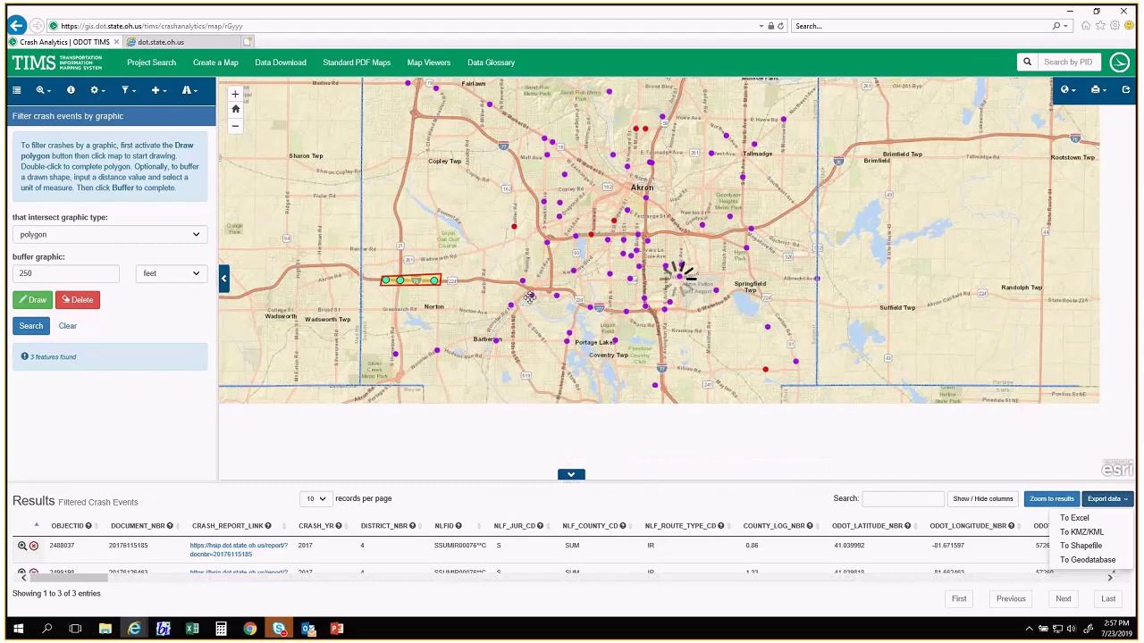
scroll(529, 297, down, 1)
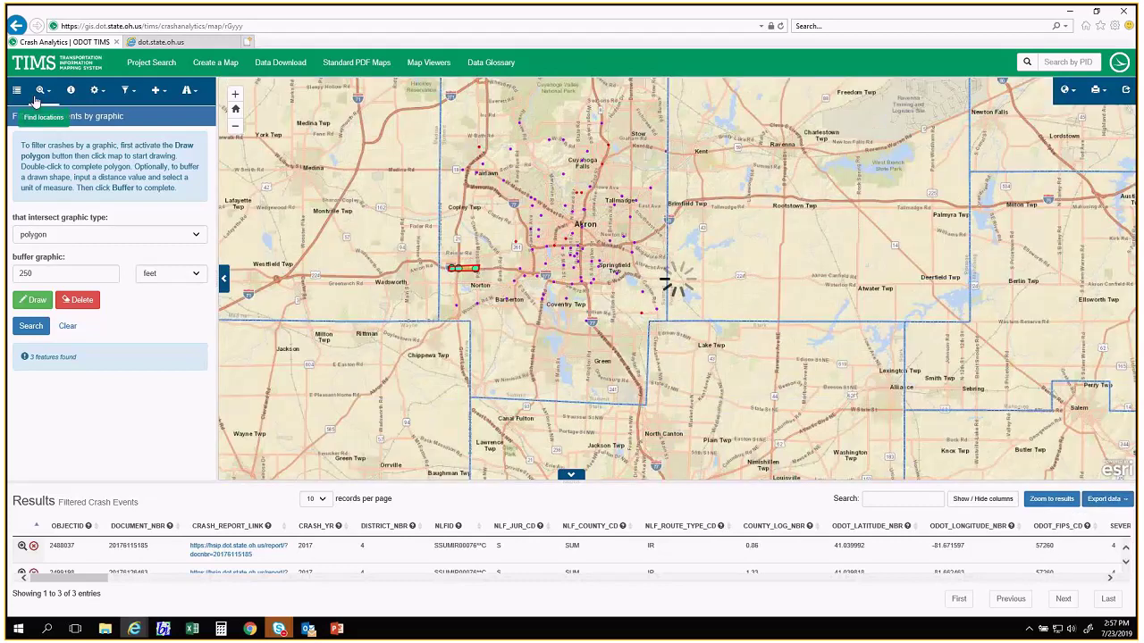
- Return to the crash search criteria and deselect the Incapacitating and Fatal severities
click(16, 26)
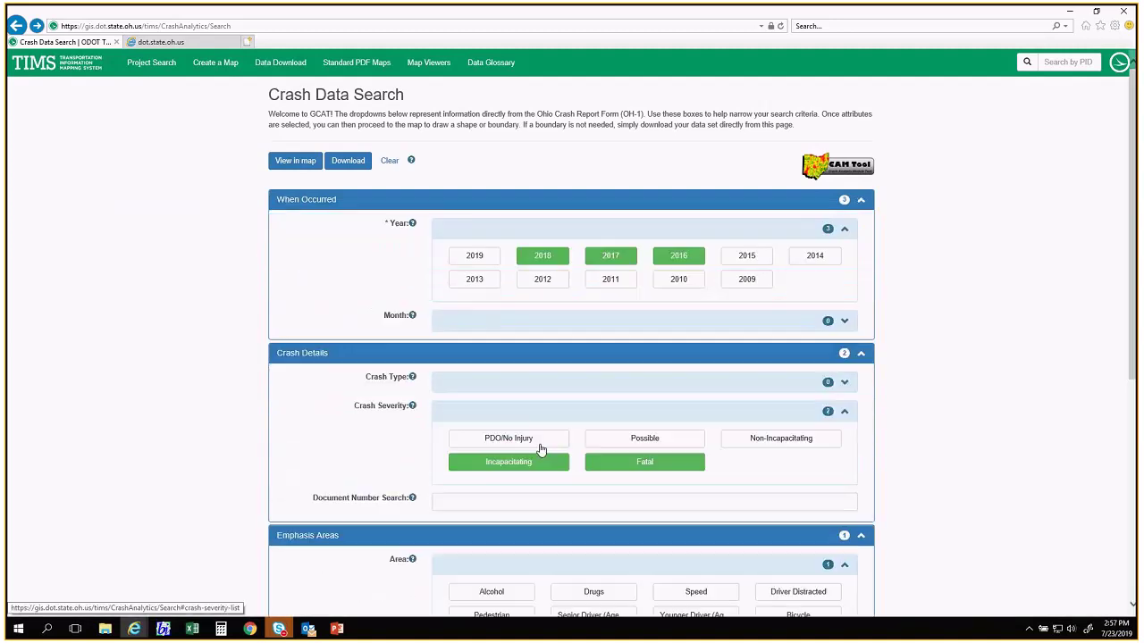
click(540, 460)
click(589, 464)
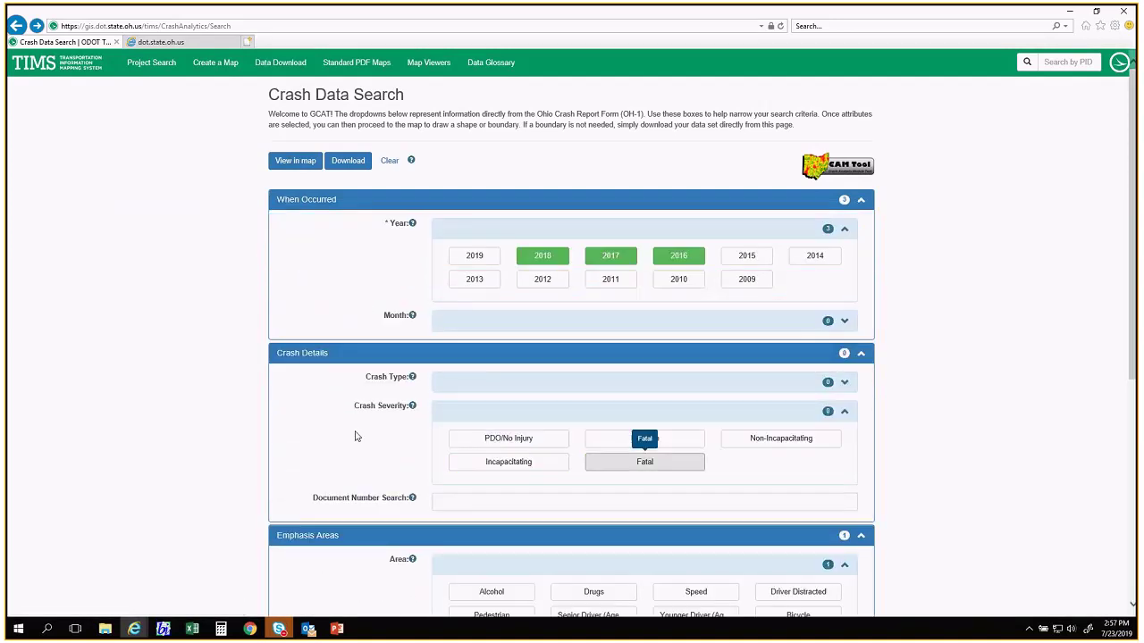
scroll(354, 436, down, 3)
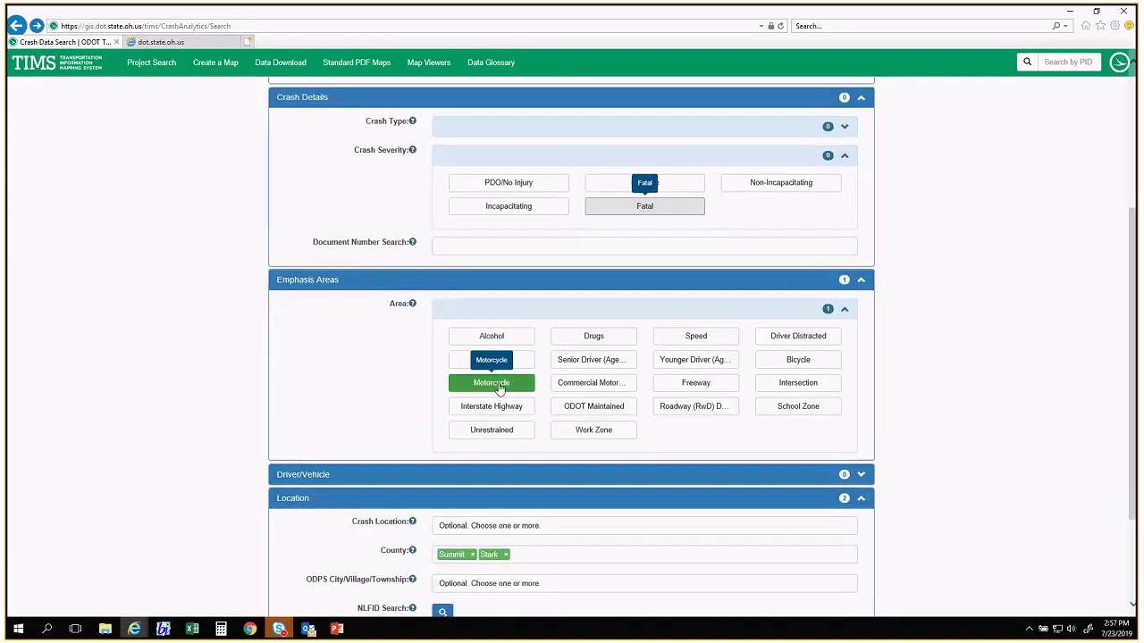